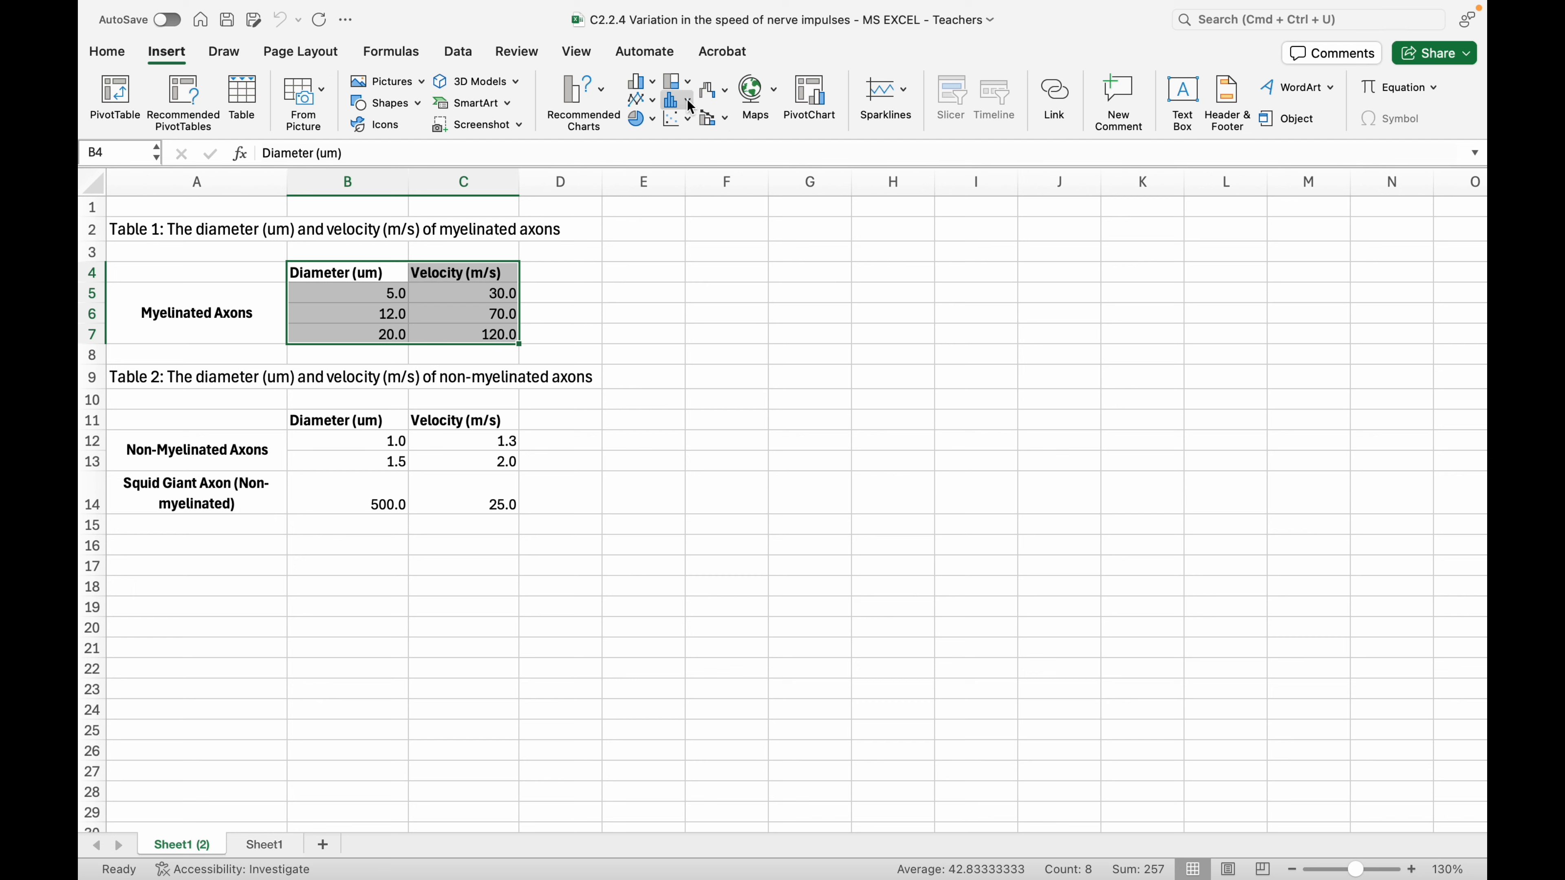
Step: Insert a scatter chart with straight lines and markers from B4:C7 and place it below Table 2
{"action": "left_click", "coordinate": [689, 120]}
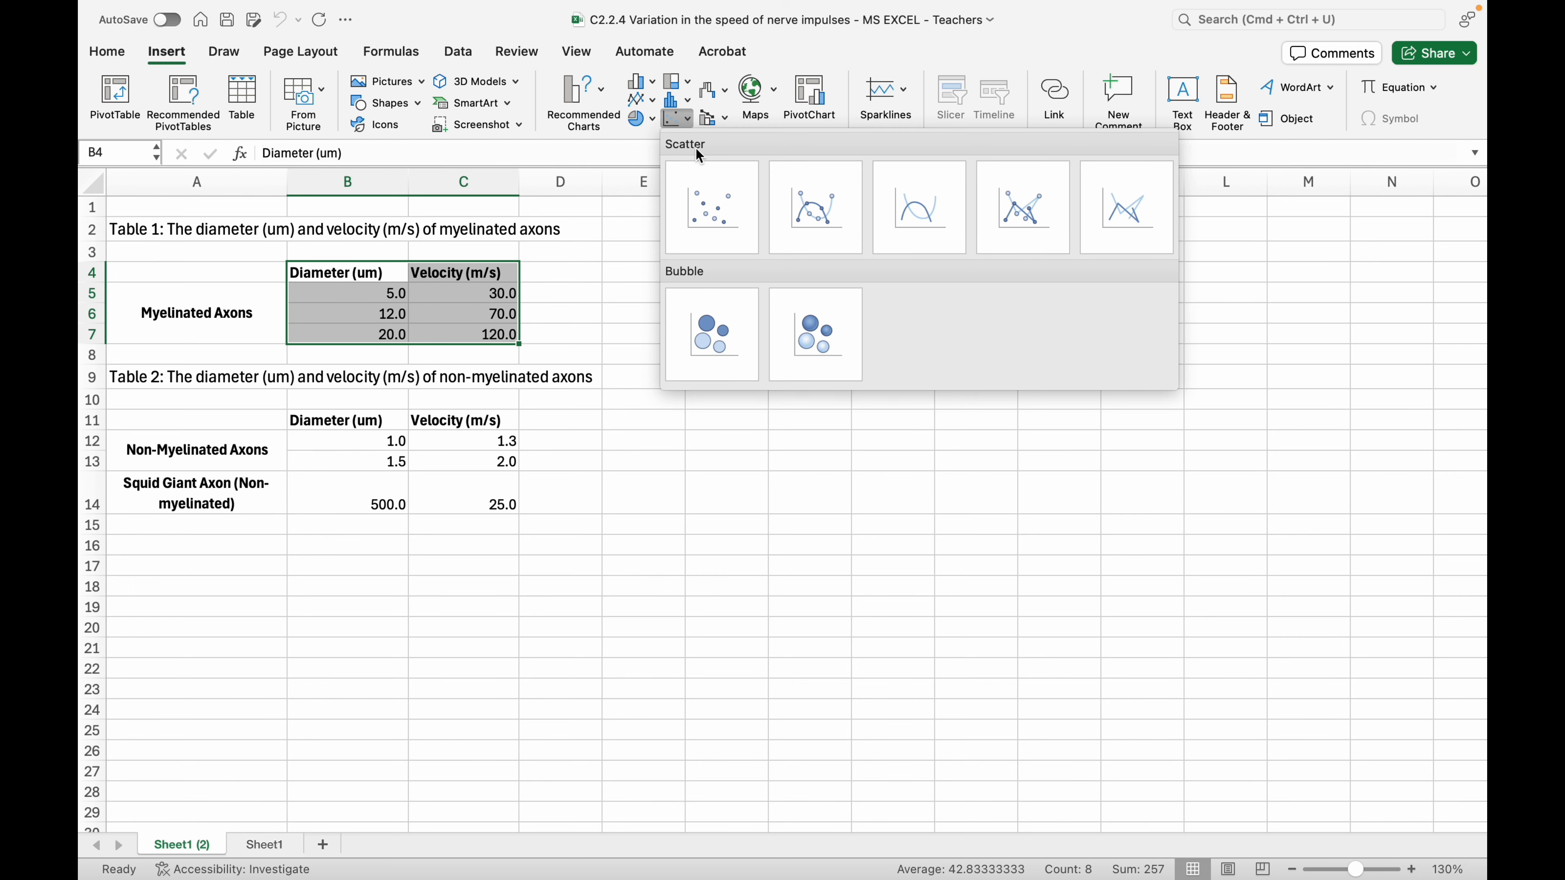
{"action": "left_click", "coordinate": [1035, 217]}
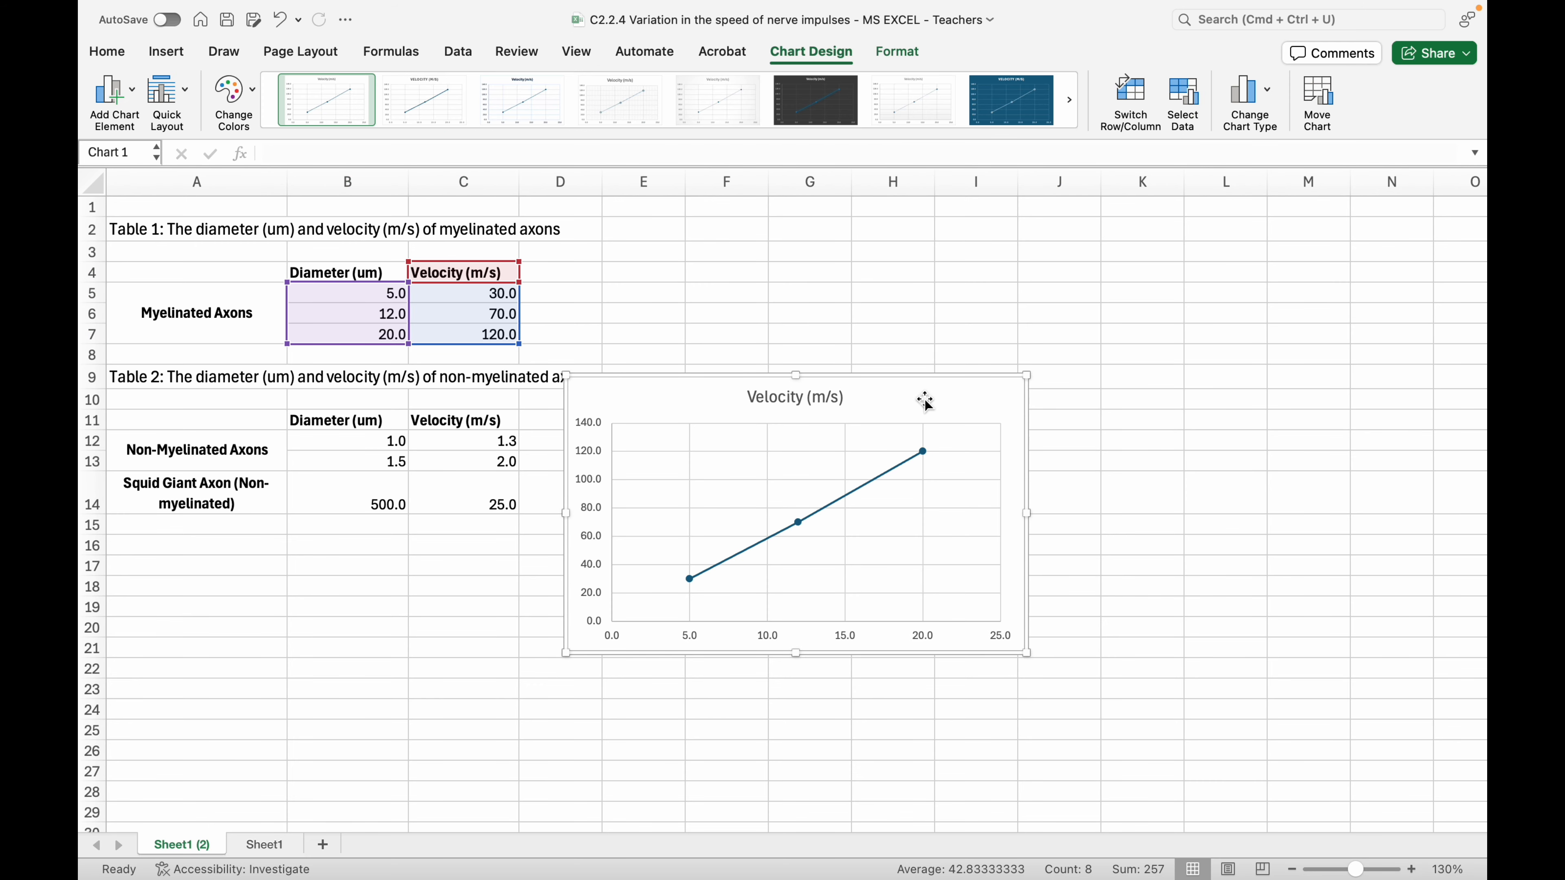
{"action": "left_click_drag", "start_coordinate": [925, 401], "coordinate": [654, 561]}
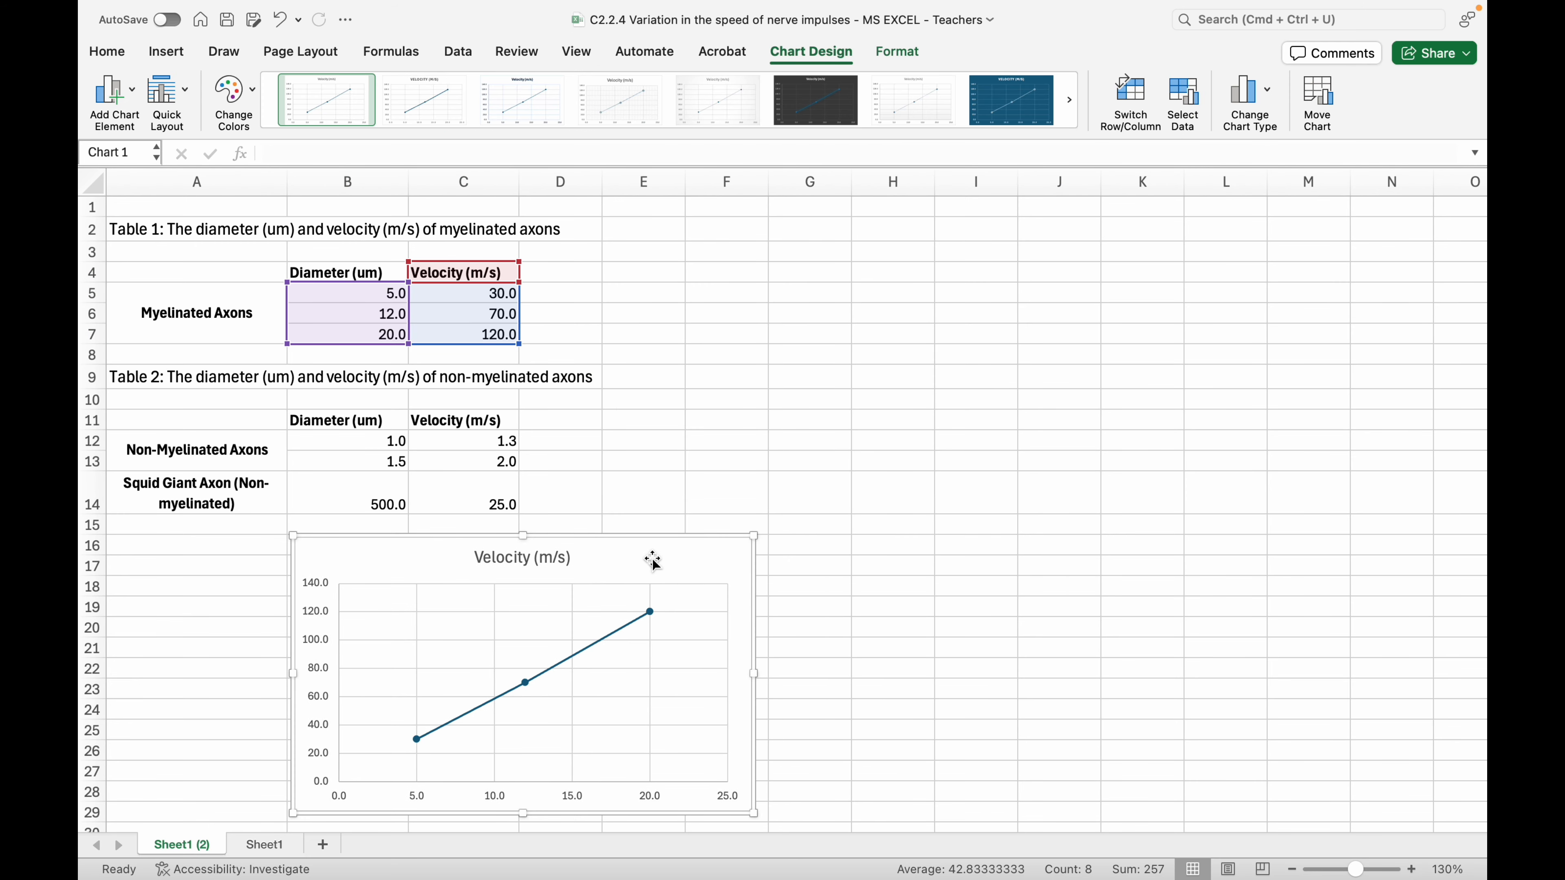
Step: Check the X and Y value ranges of the chart's velocity series and rename the series "Myelinated axons"
{"action": "left_click", "coordinate": [1184, 105]}
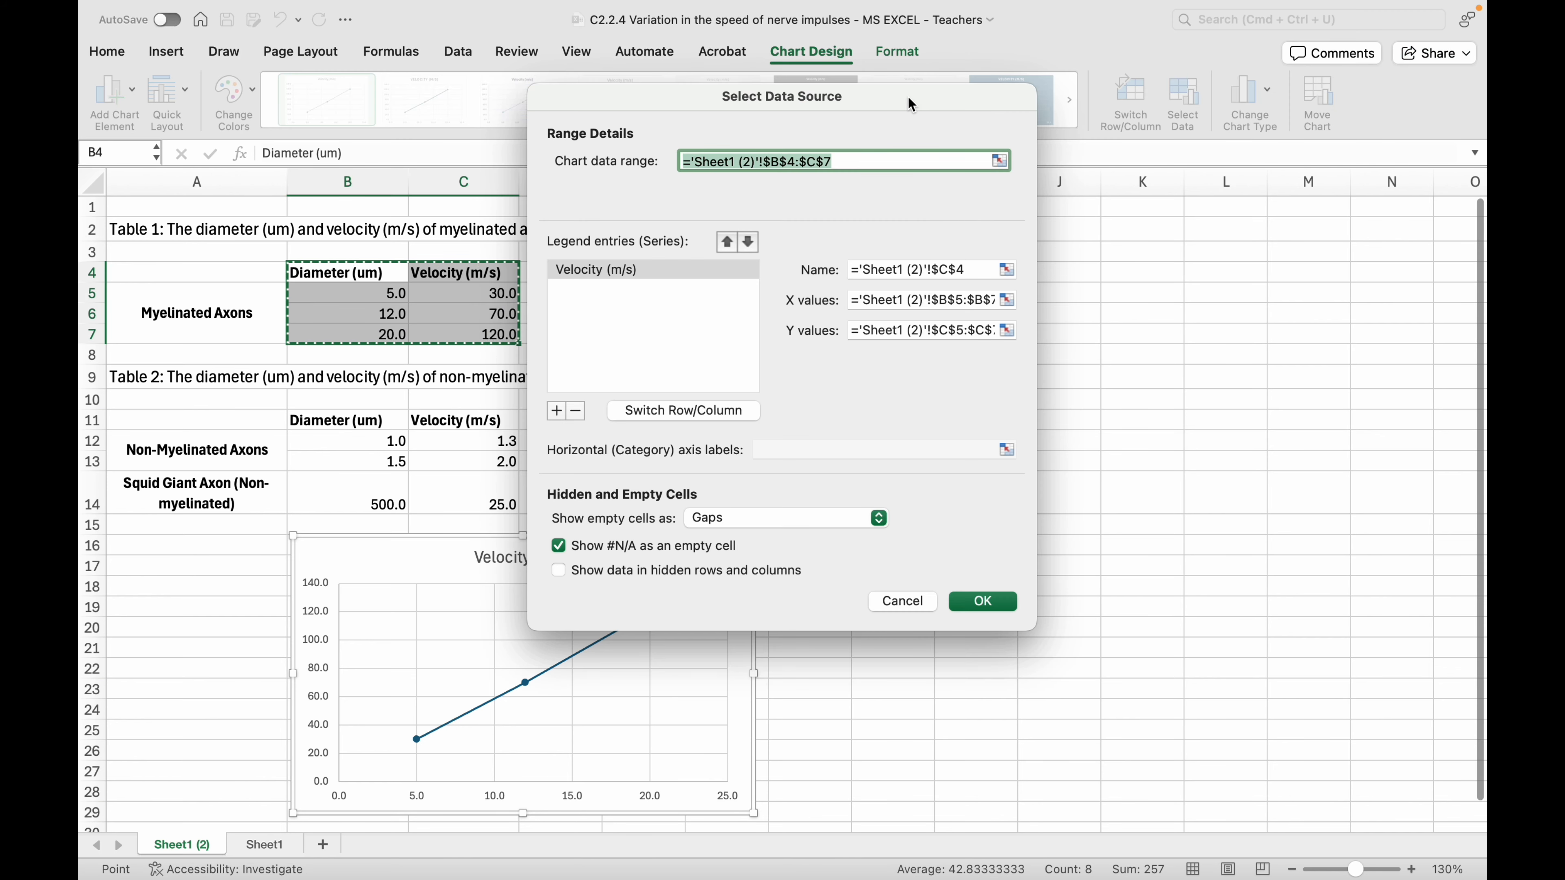
{"action": "left_click_drag", "start_coordinate": [911, 103], "coordinate": [1202, 261]}
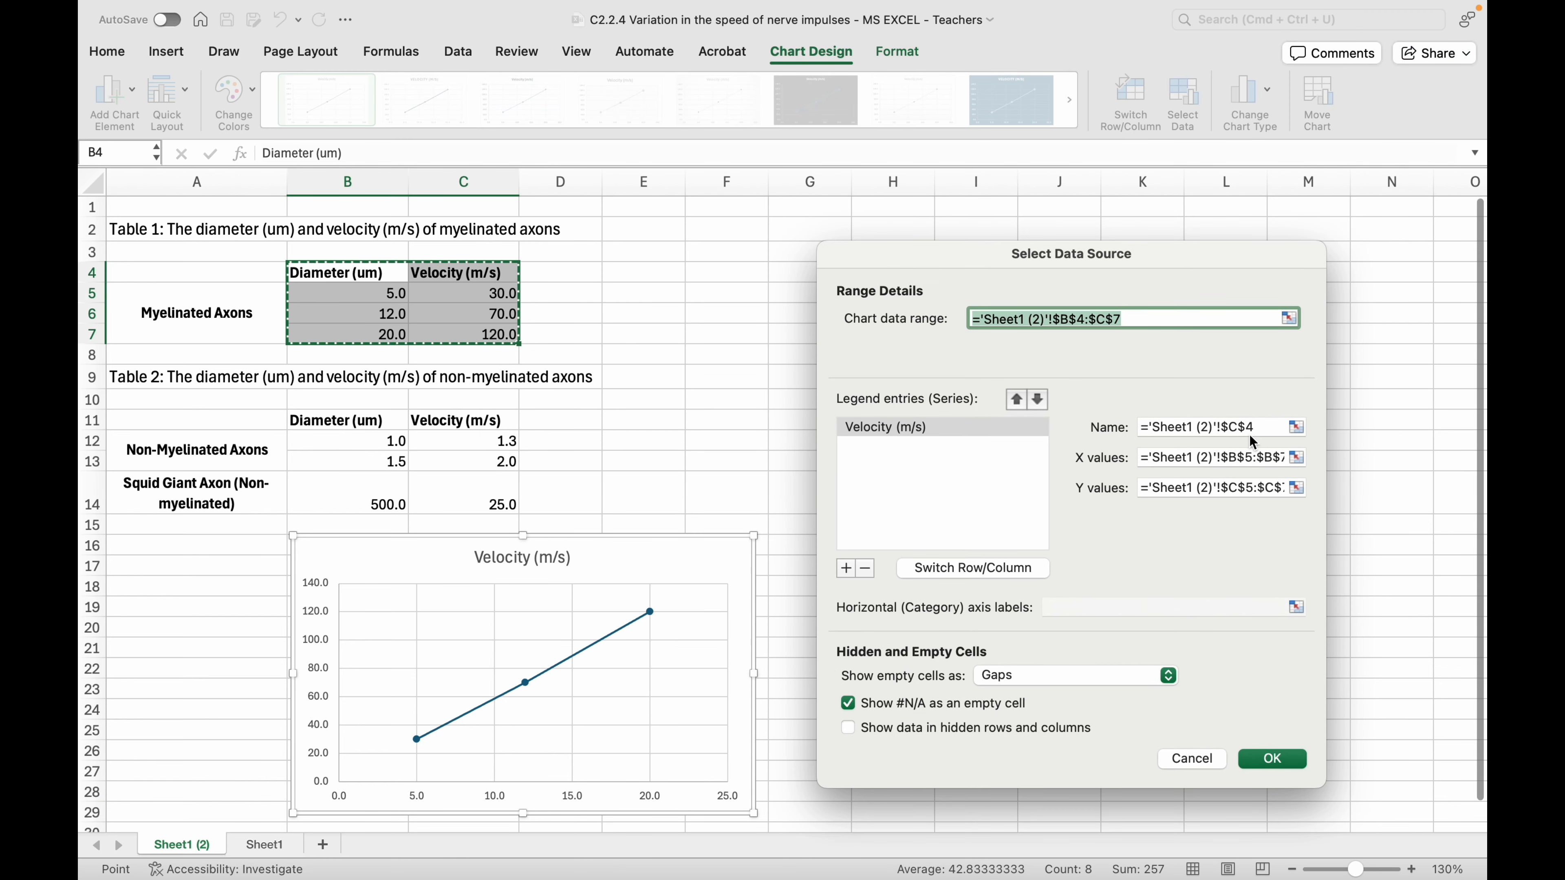
{"action": "left_click", "coordinate": [1297, 457]}
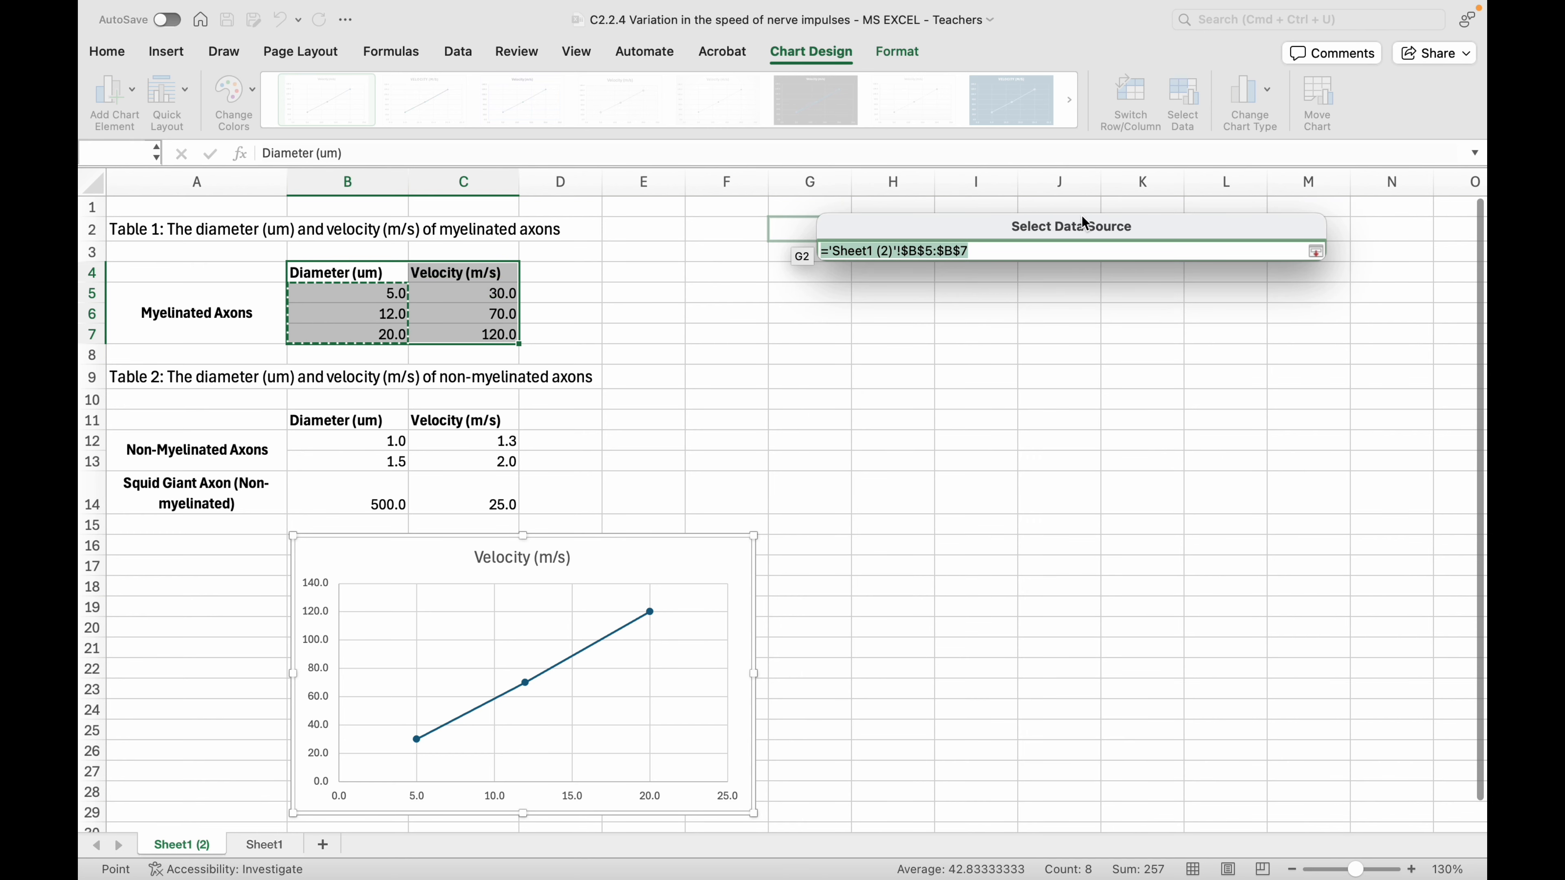
{"action": "left_click", "coordinate": [1316, 252]}
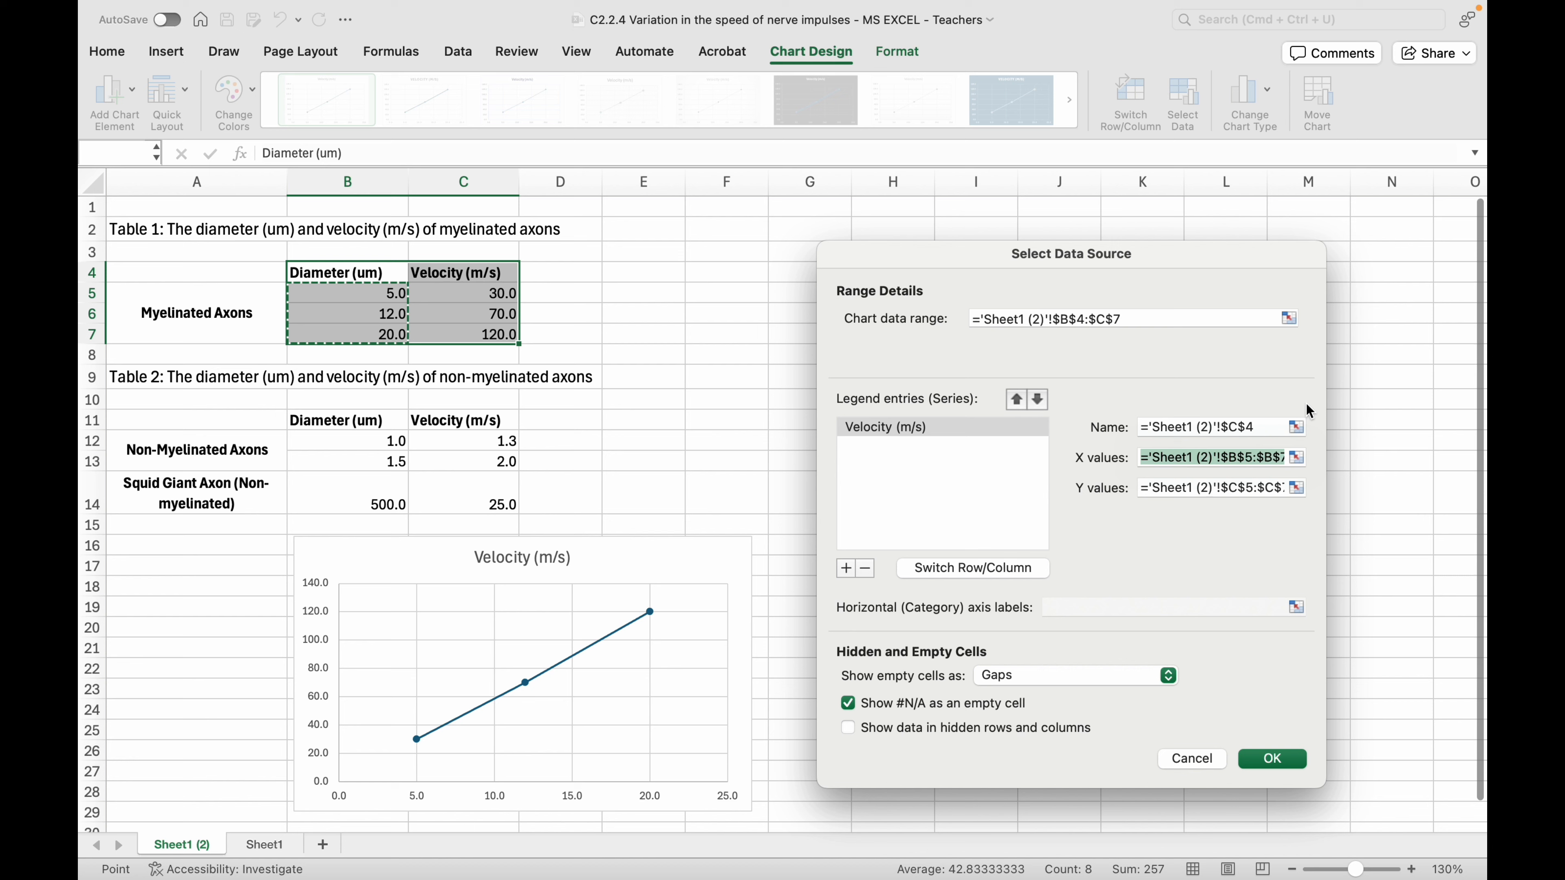
{"action": "left_click", "coordinate": [1297, 487]}
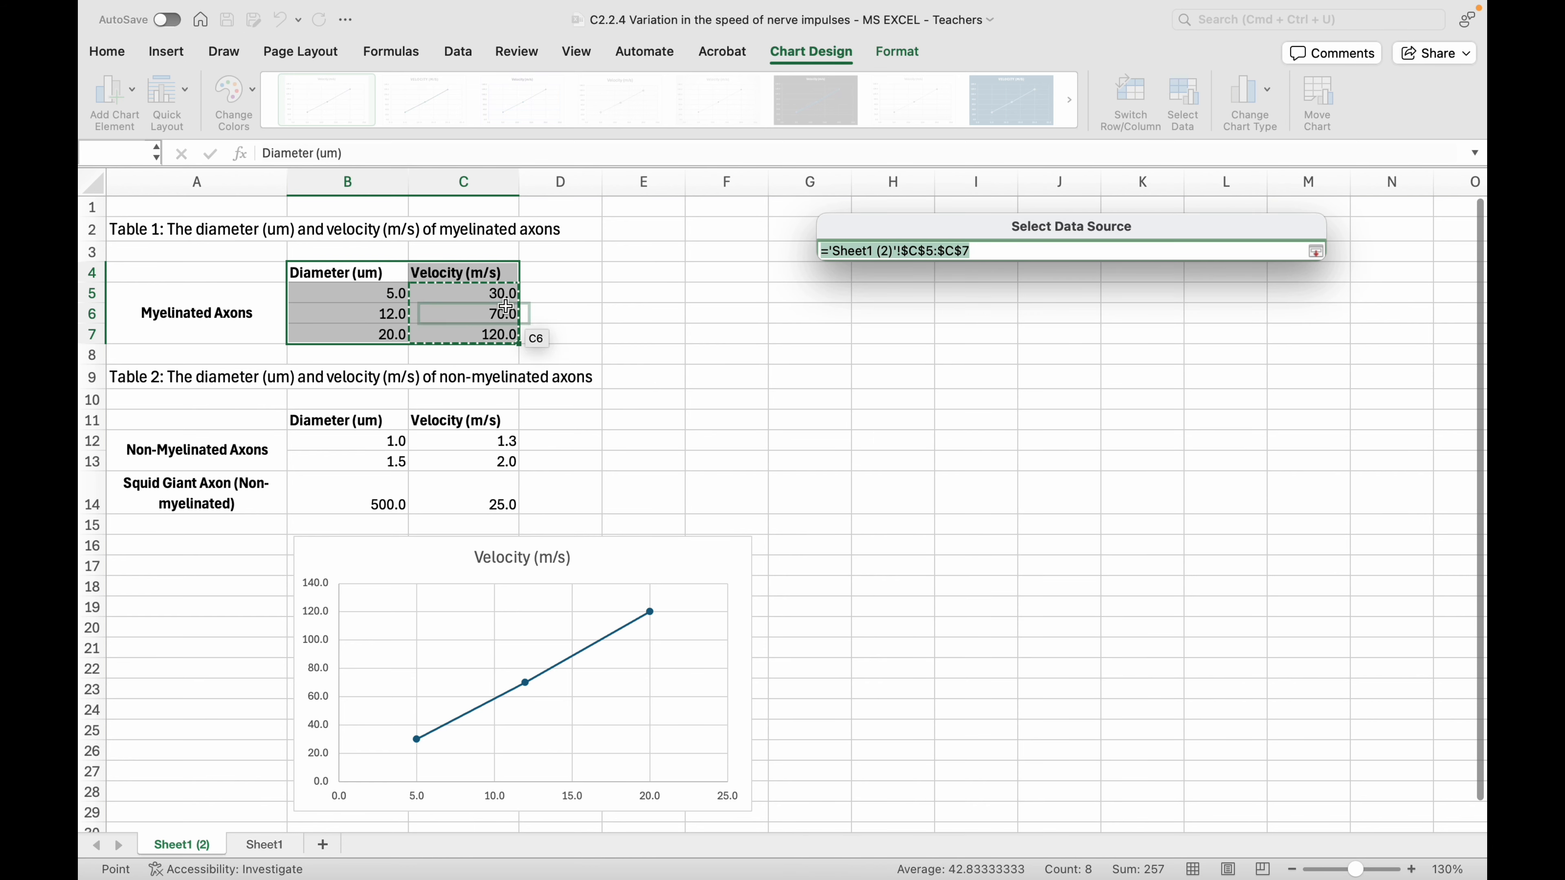
{"action": "left_click", "coordinate": [1316, 251]}
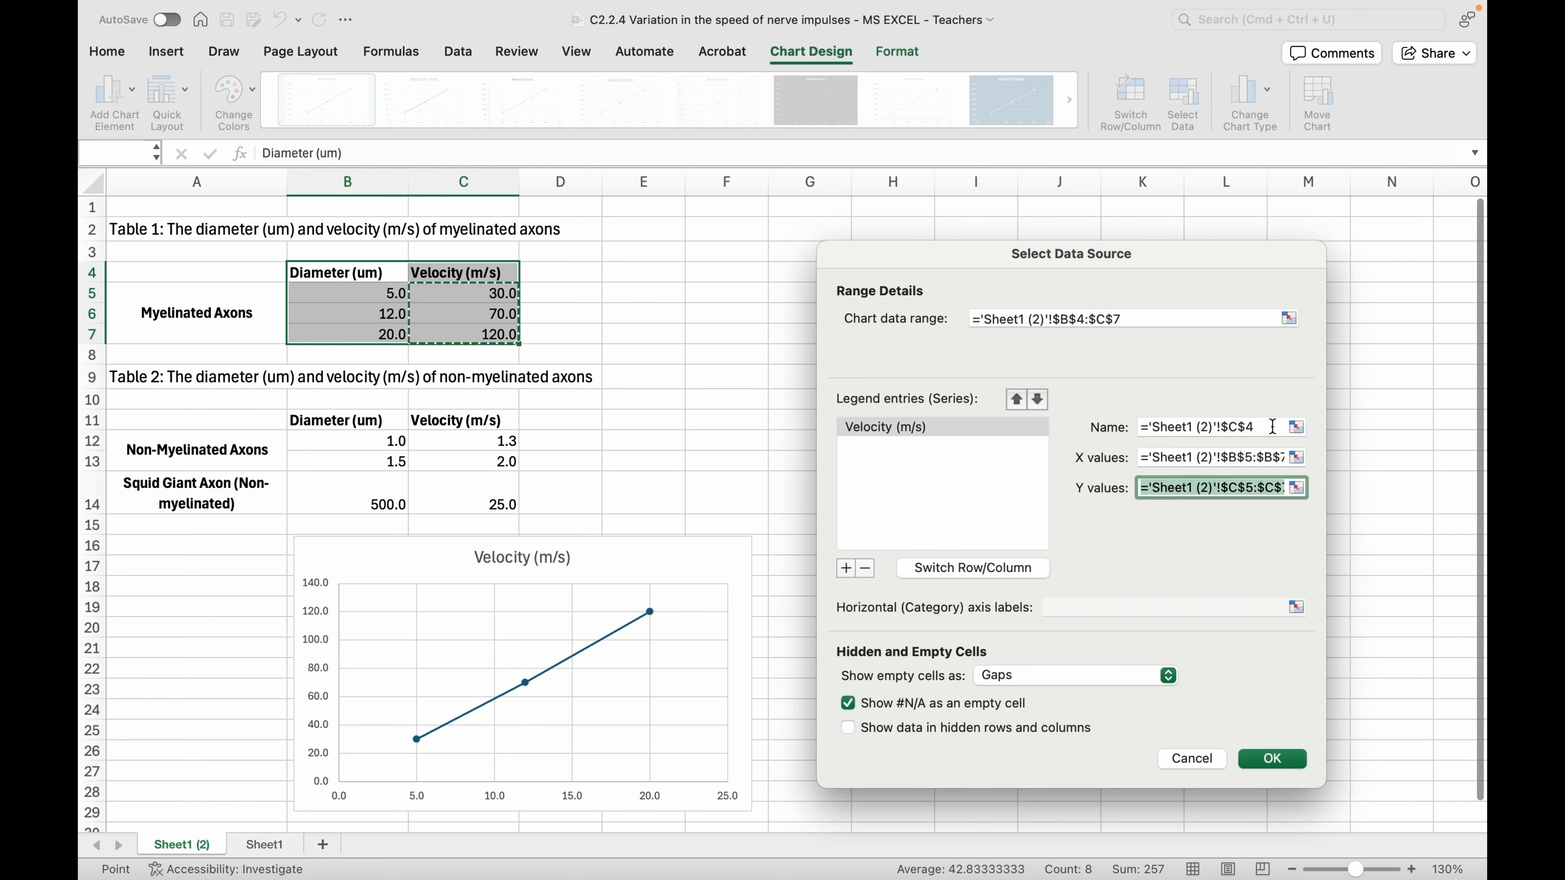
{"action": "left_click", "coordinate": [1272, 427]}
{"action": "triple_click", "coordinate": [1272, 427]}
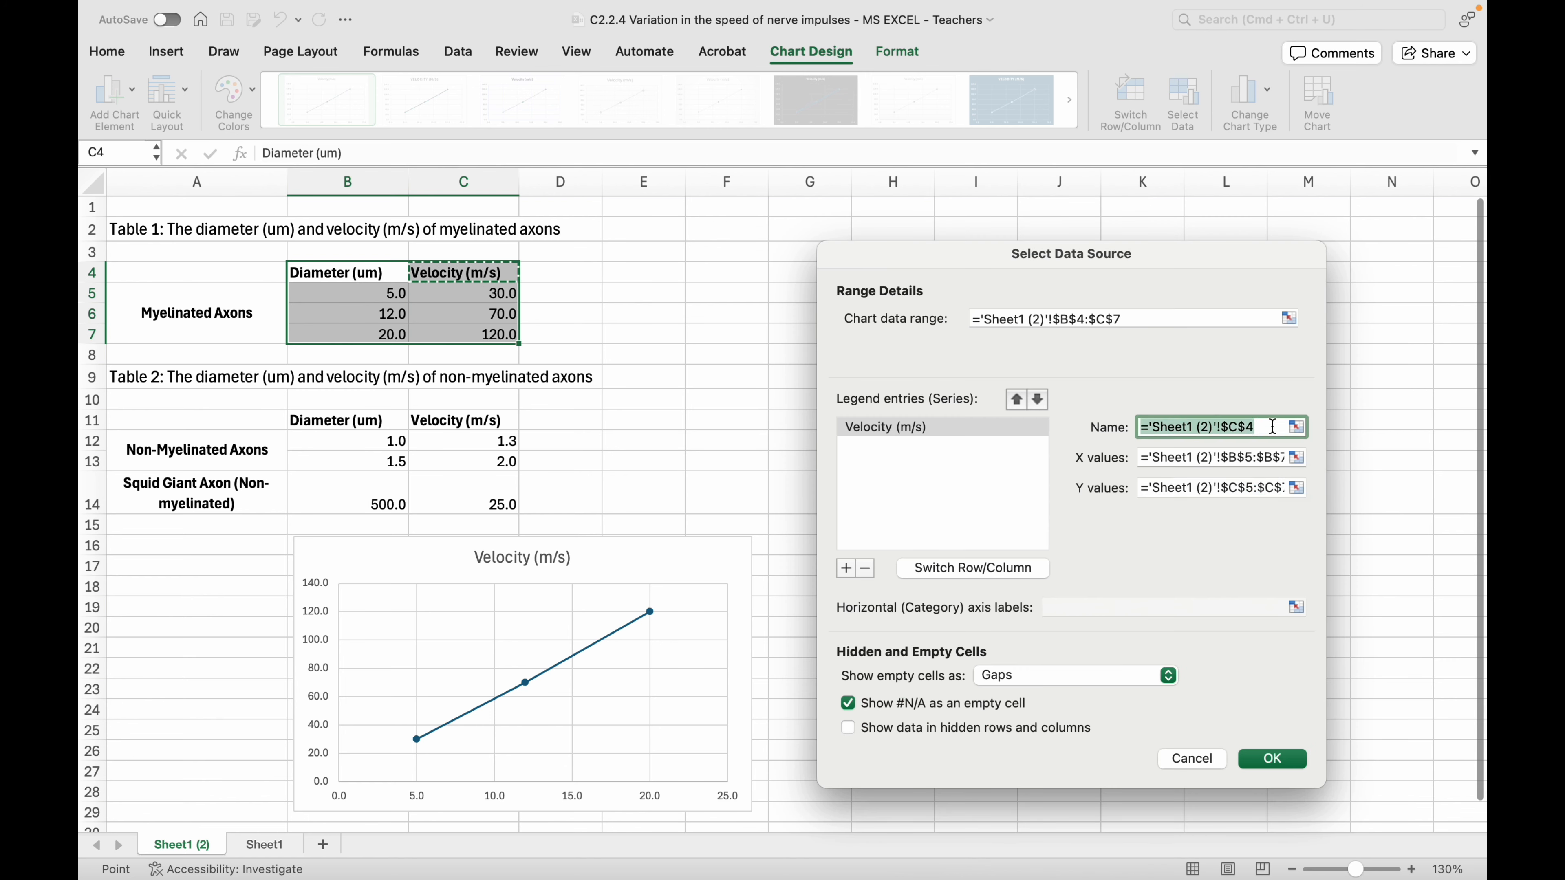
{"action": "type", "text": "Myelinated axons"}
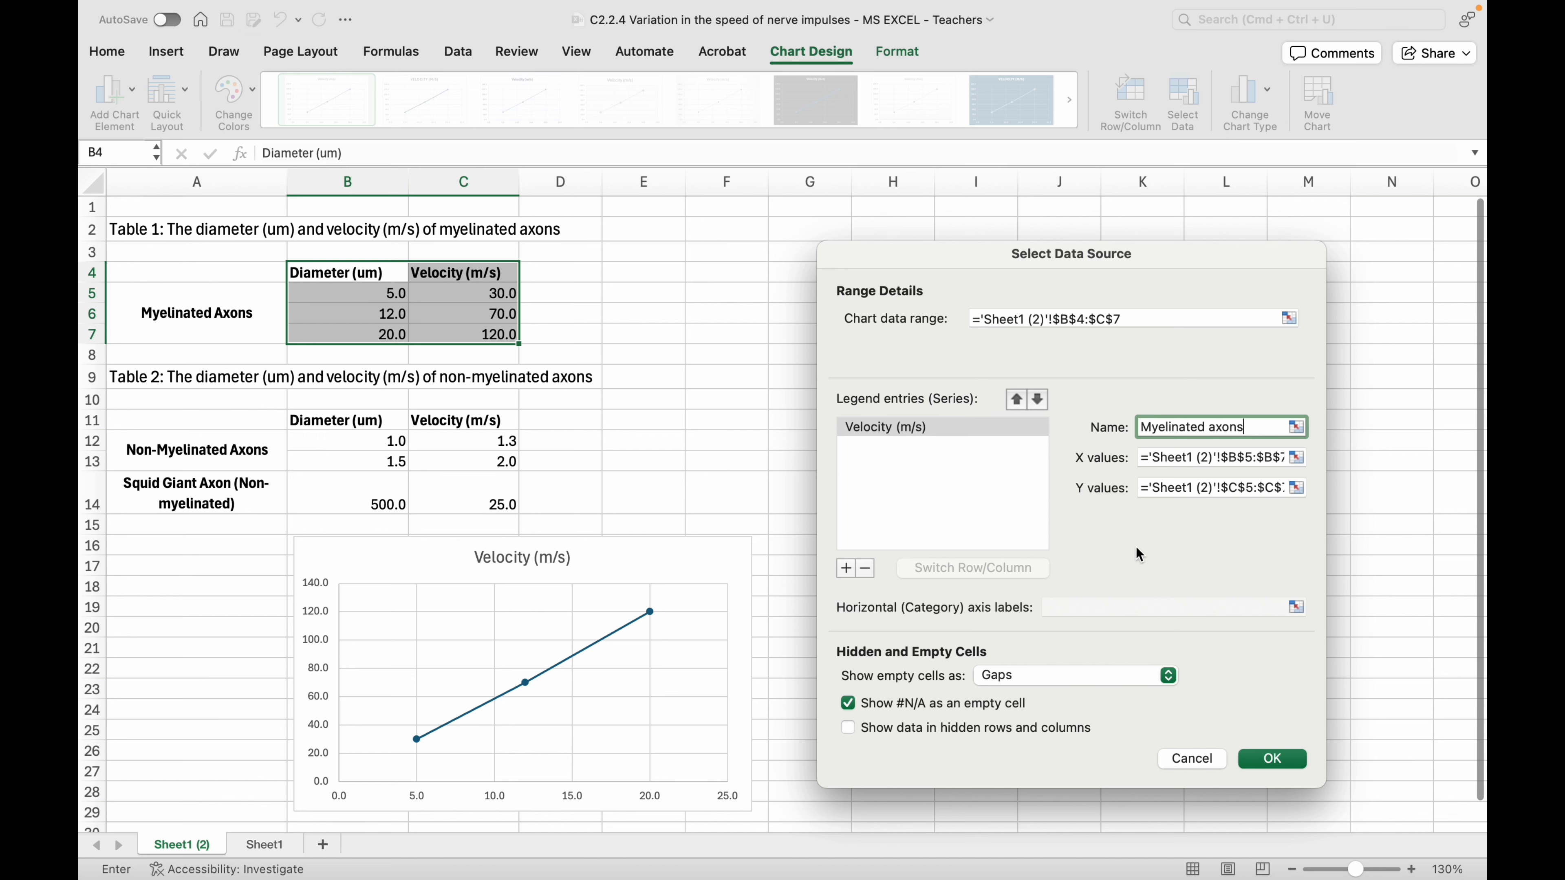
{"action": "left_click", "coordinate": [1272, 761]}
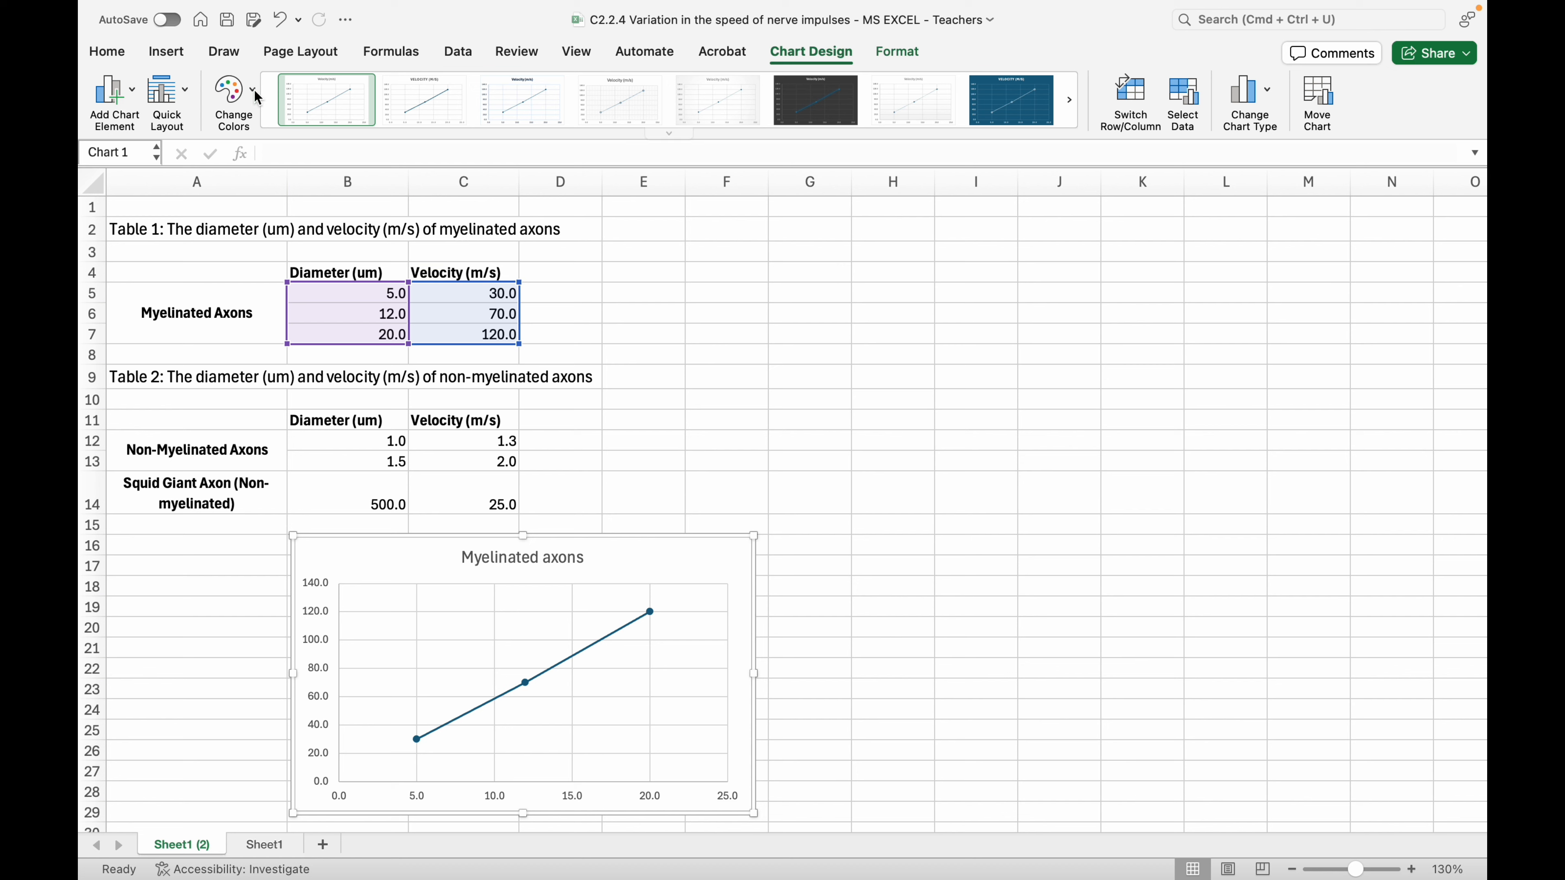
Step: Add a legend on the right side of the chart
{"action": "left_click", "coordinate": [131, 91]}
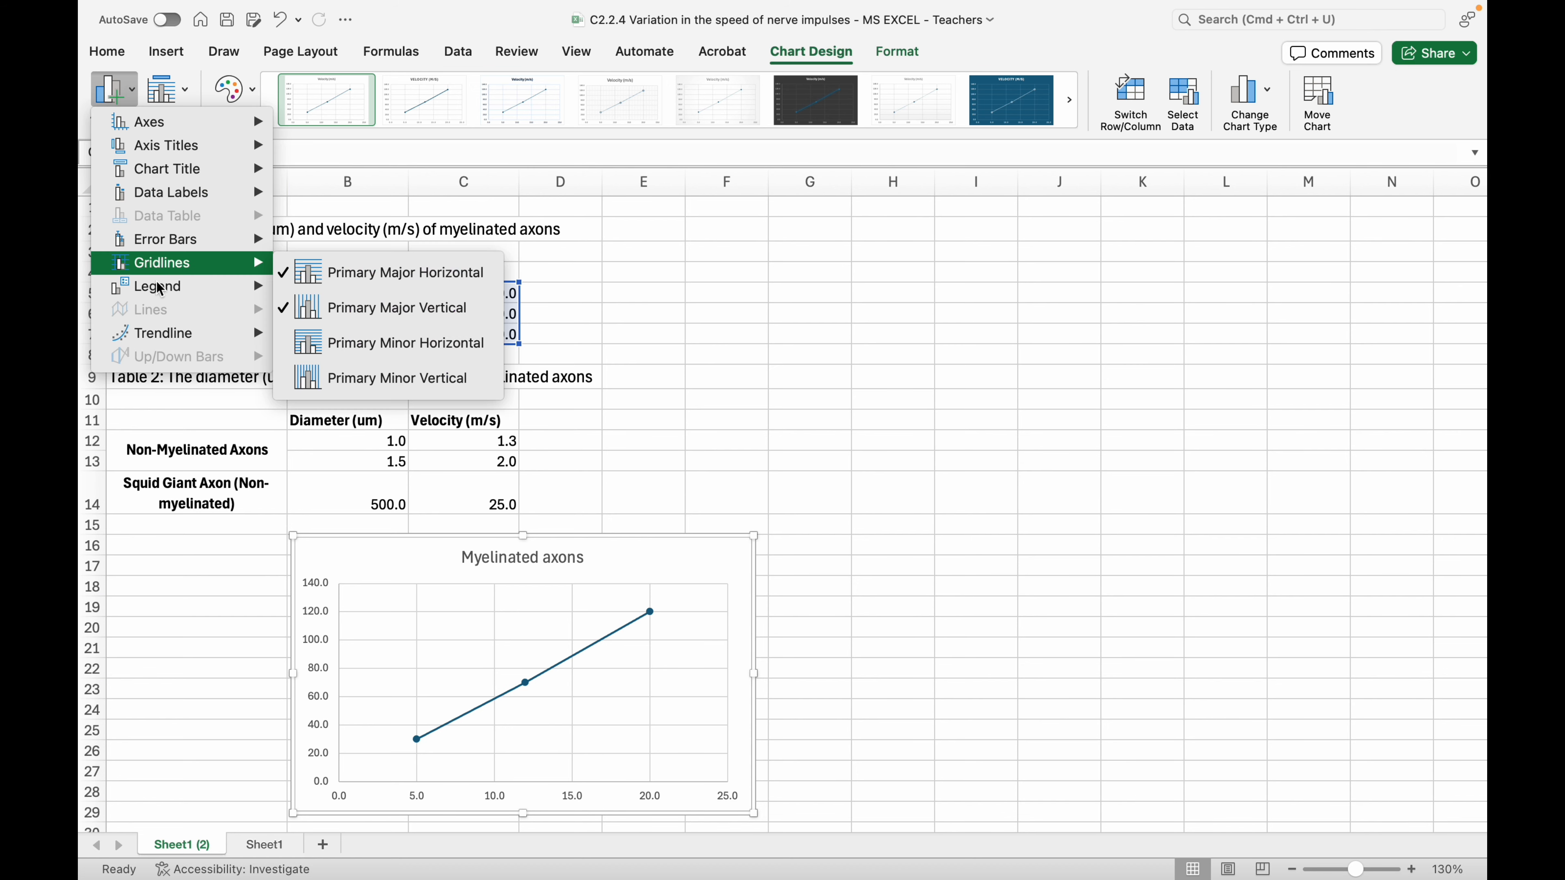
{"action": "mouse_move", "coordinate": [160, 289]}
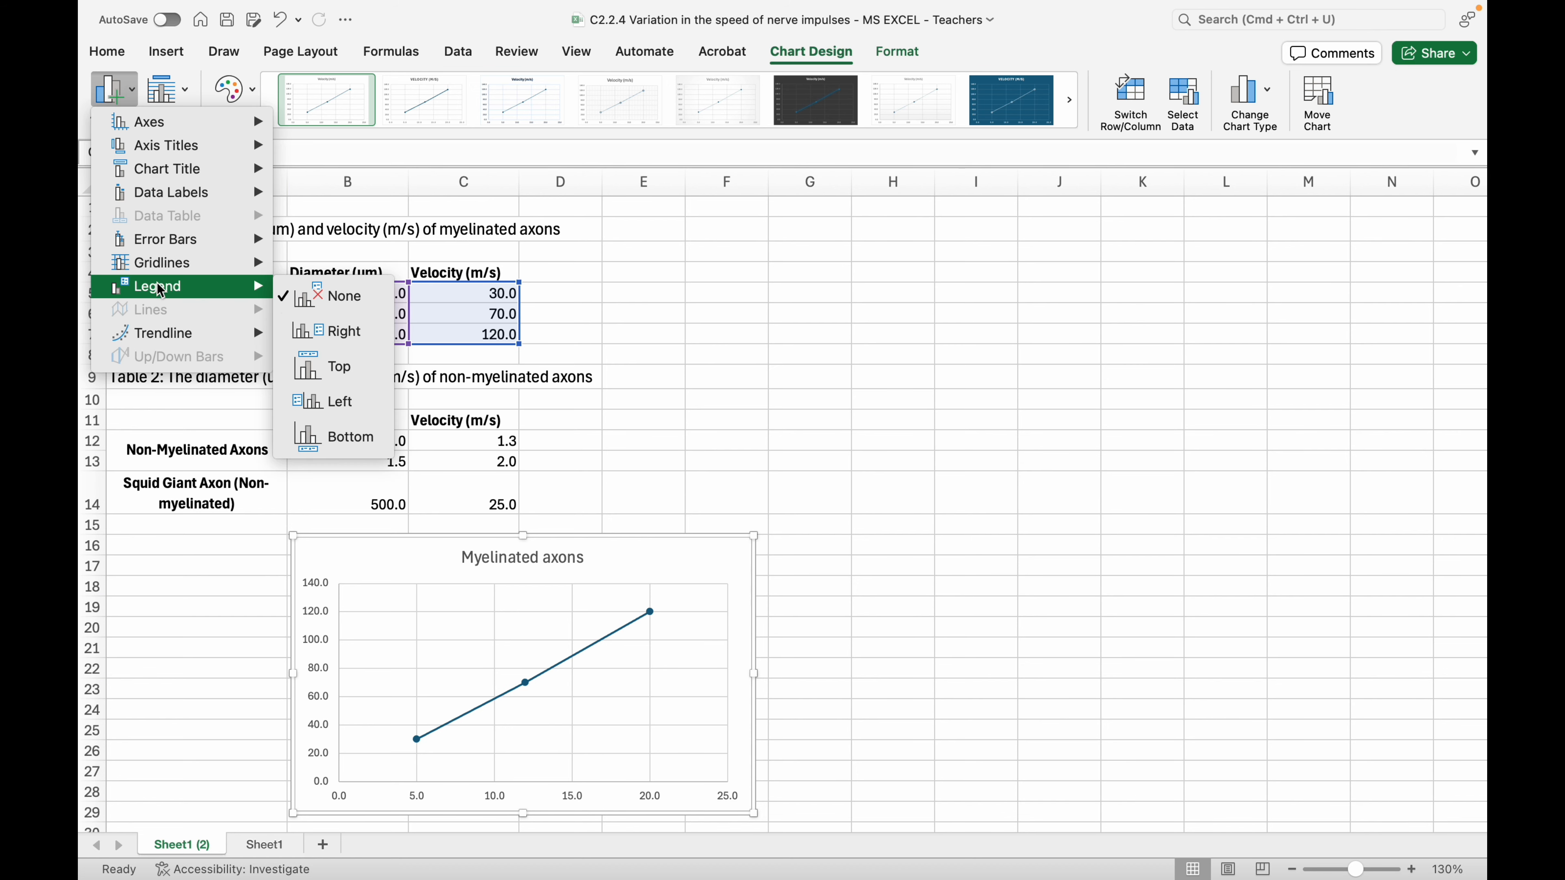
{"action": "left_click", "coordinate": [343, 333]}
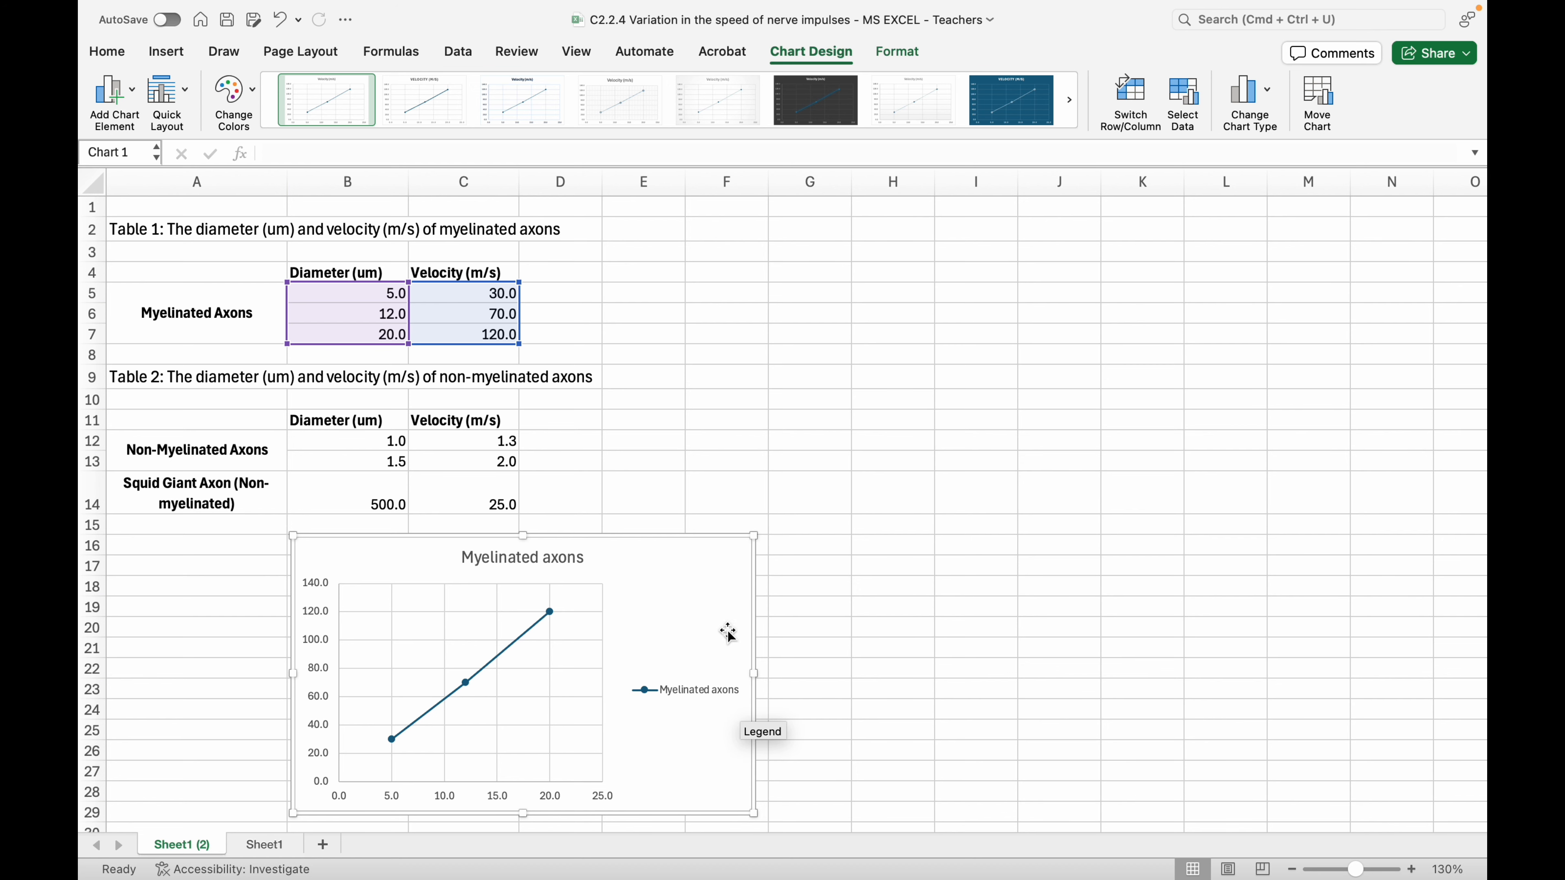
Step: Add a second data series to the chart, taking its X values from the diameters in B12:B14
{"action": "left_click", "coordinate": [1184, 102]}
{"action": "left_click_drag", "start_coordinate": [969, 106], "coordinate": [1299, 257]}
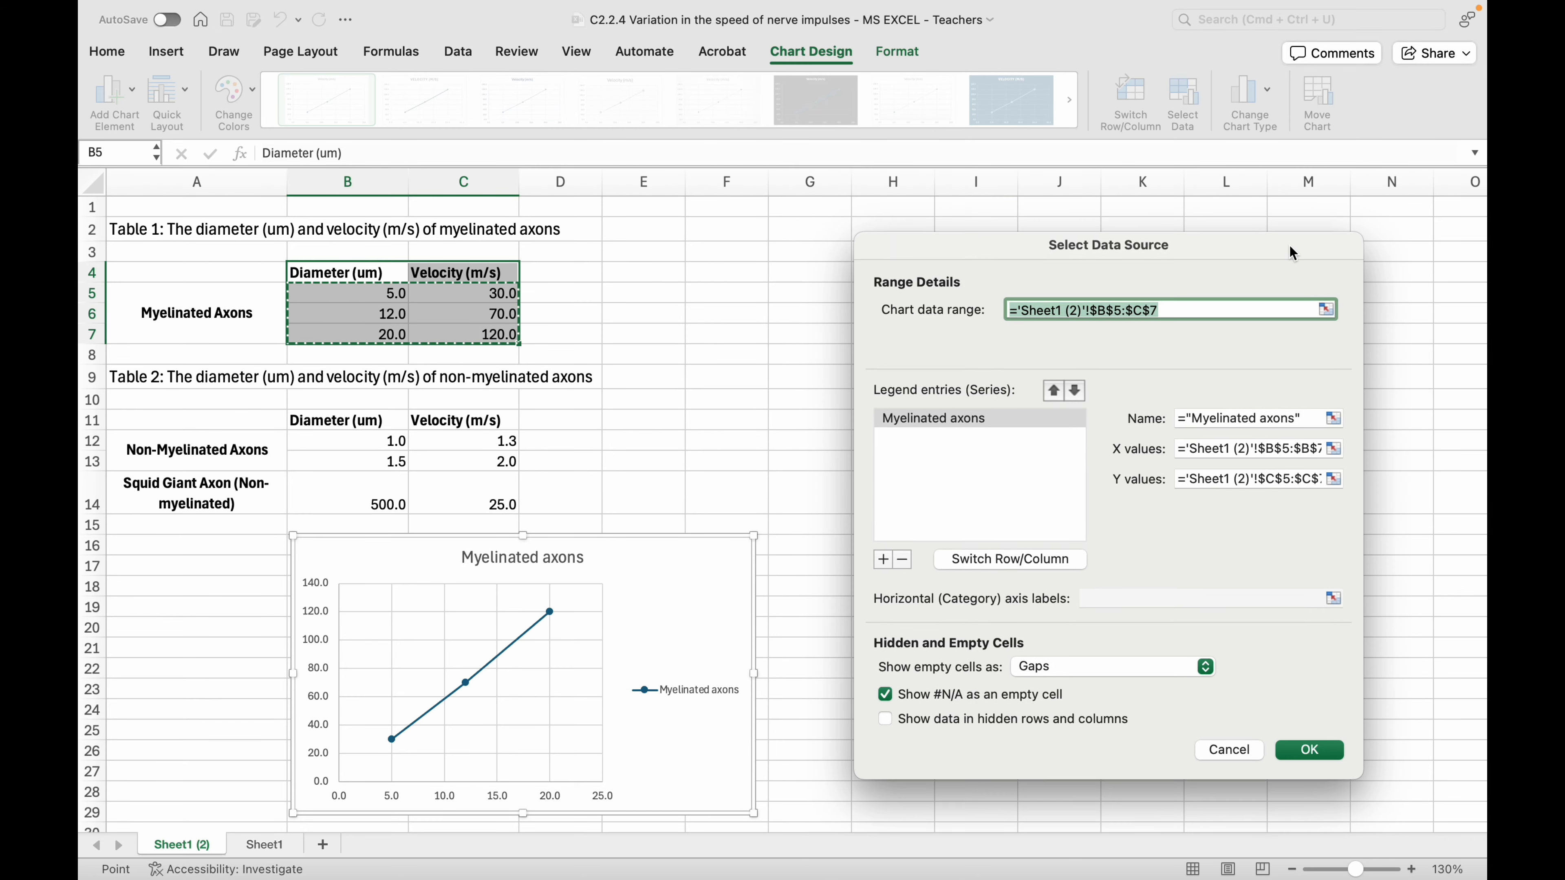
{"action": "left_click", "coordinate": [883, 562]}
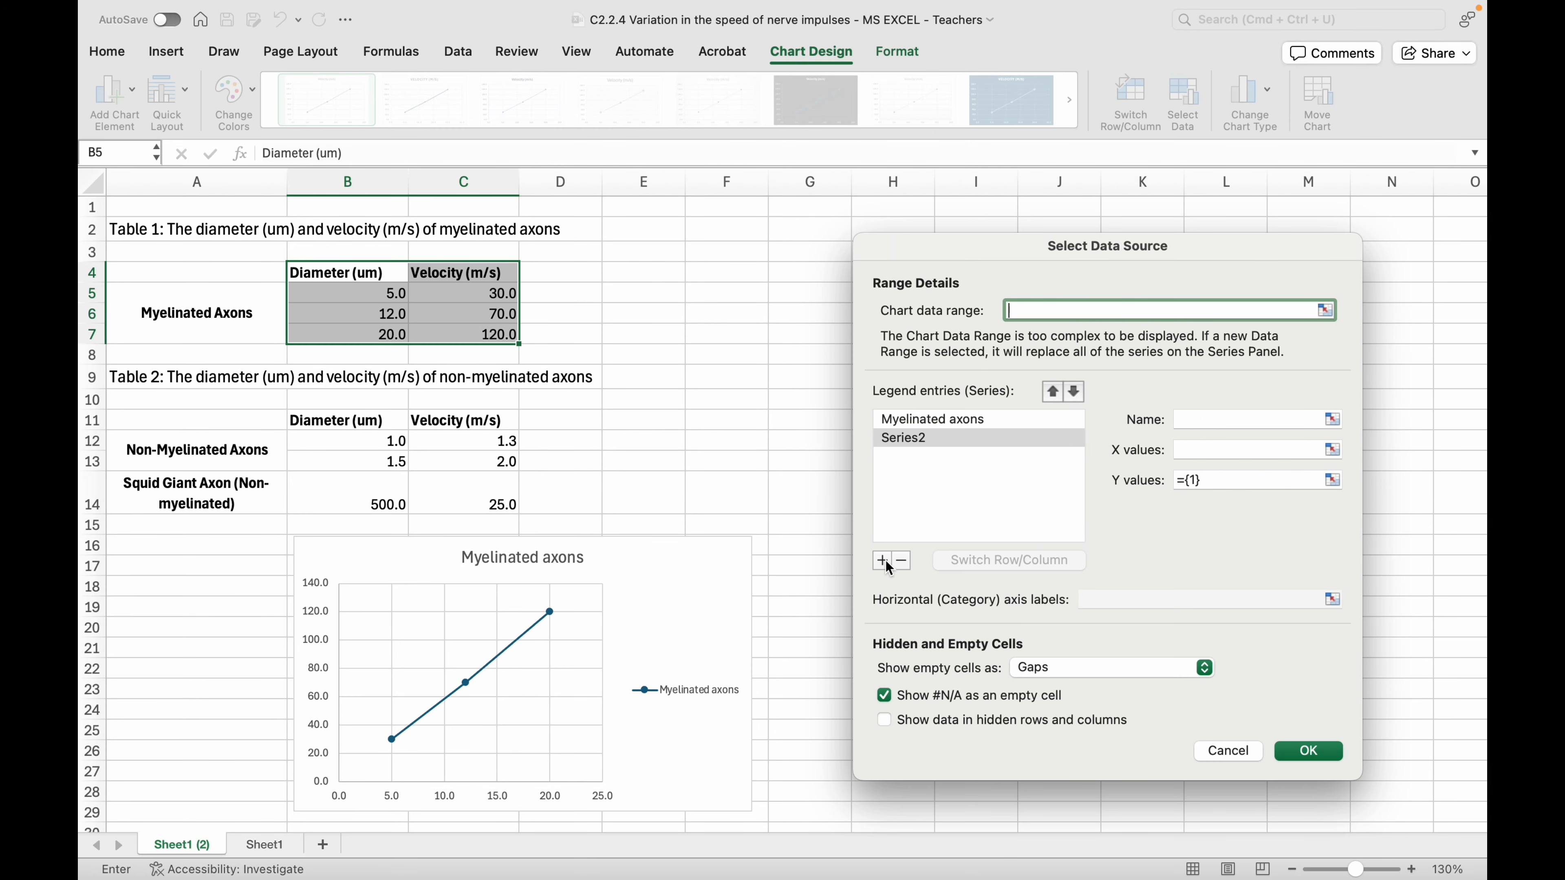
{"action": "left_click", "coordinate": [1333, 451]}
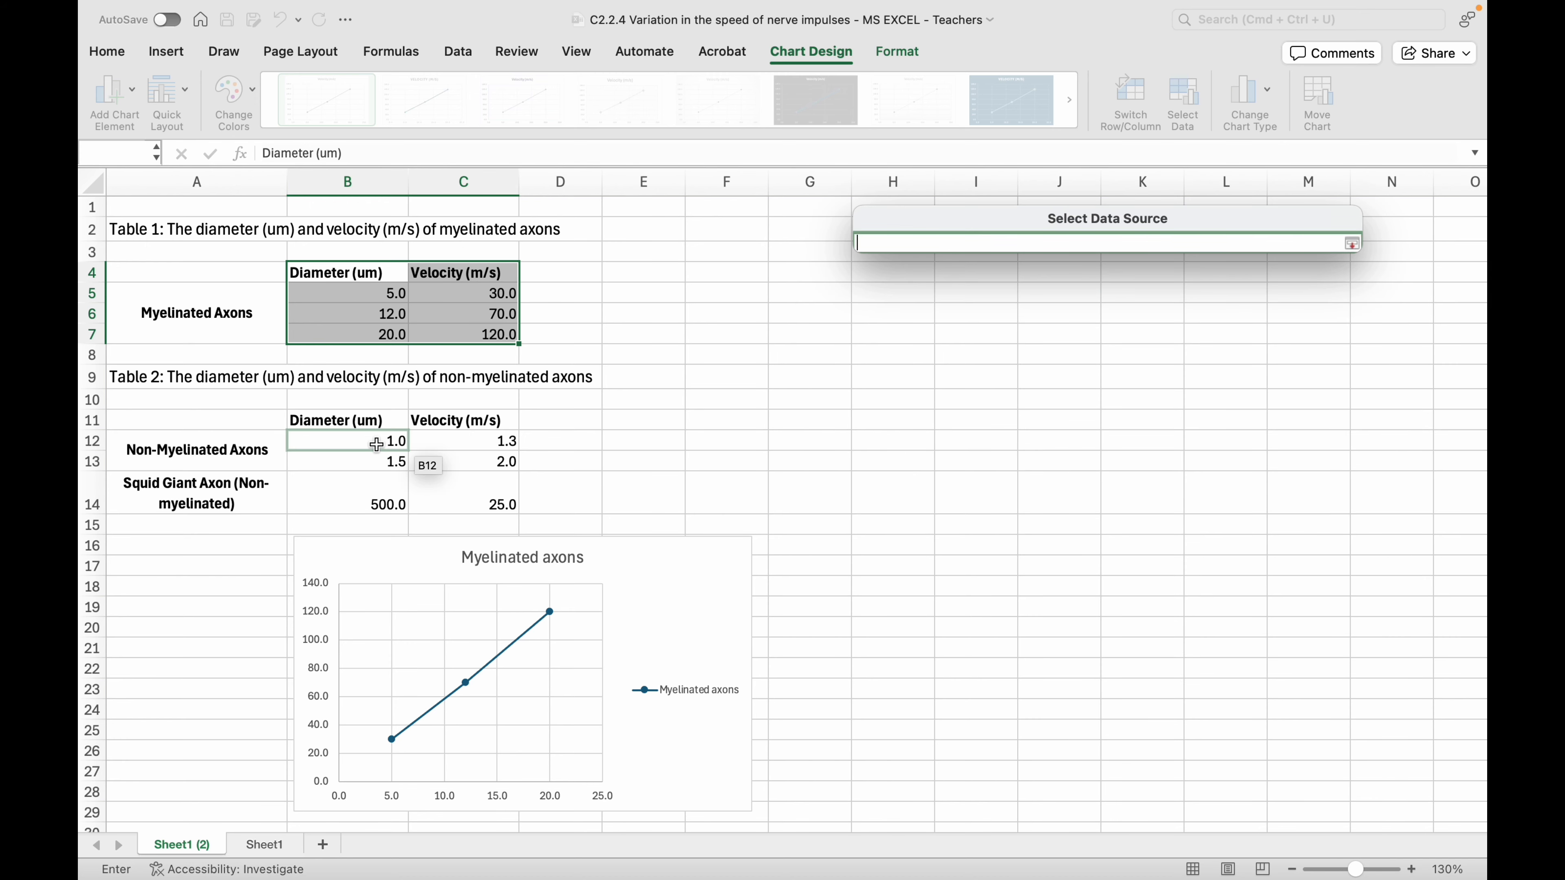
{"action": "left_click_drag", "start_coordinate": [376, 441], "coordinate": [388, 503]}
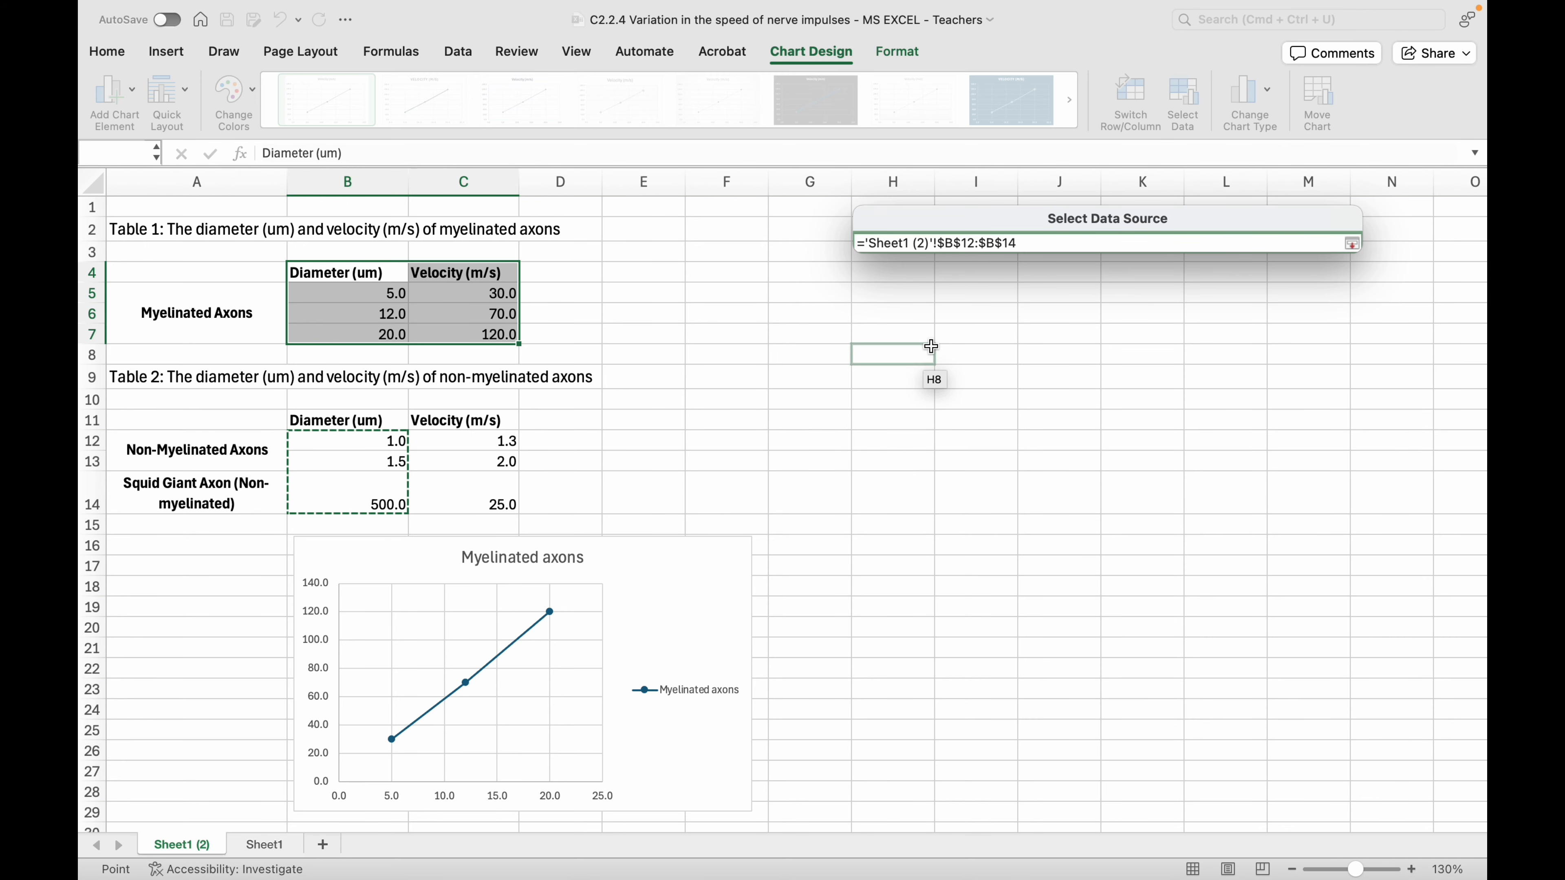
{"action": "left_click", "coordinate": [1352, 244]}
Step: Set the new series' Y values to the velocities in C12:C14 and name it "Non-myelinated axons"
{"action": "left_click", "coordinate": [1333, 480]}
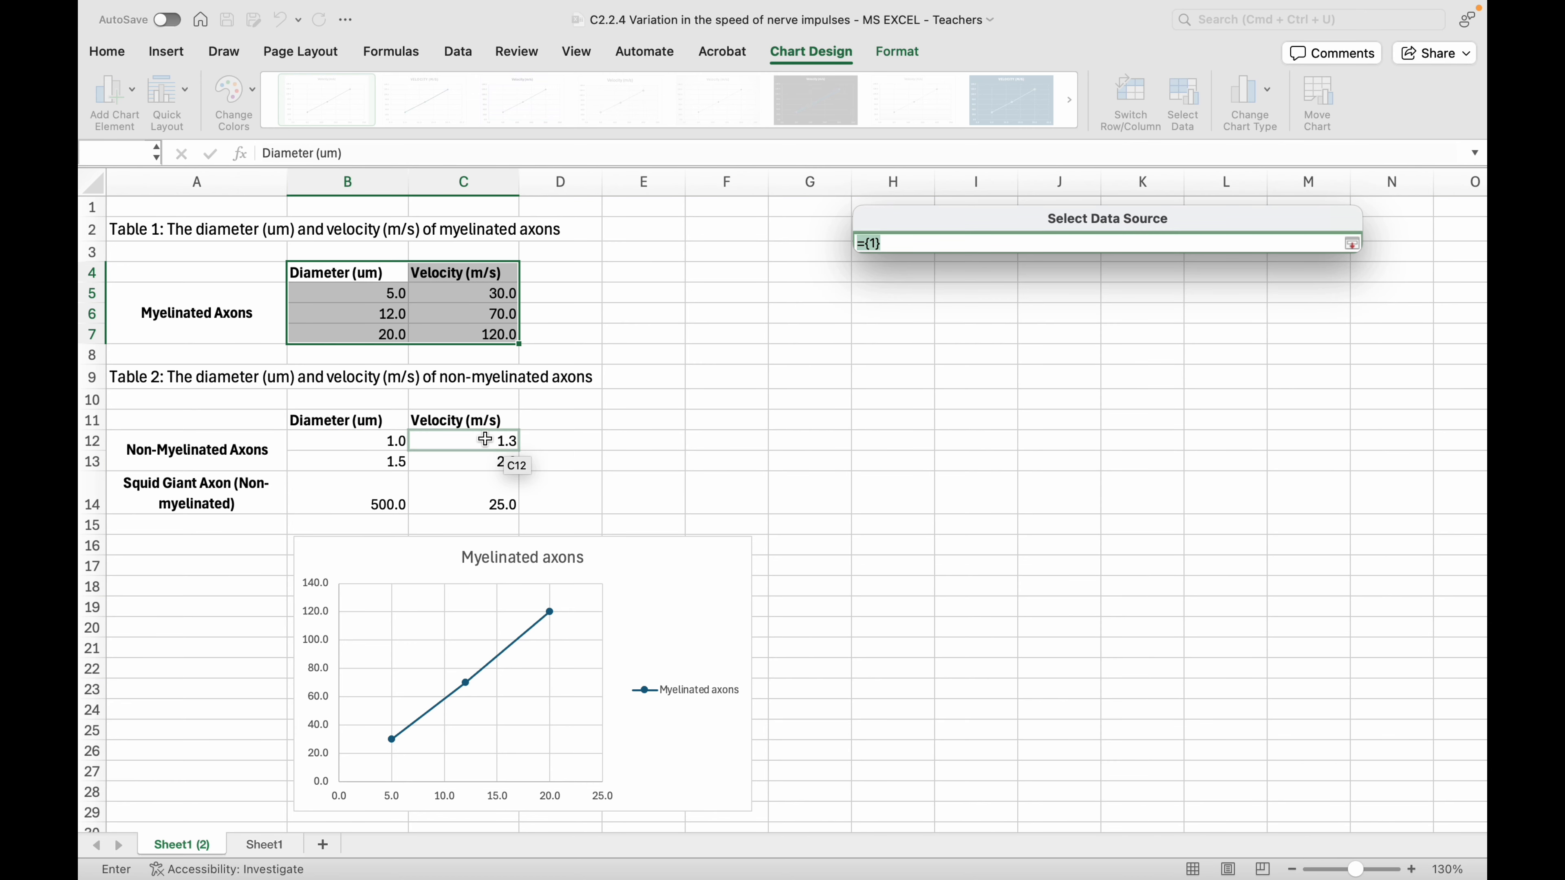
{"action": "left_click_drag", "start_coordinate": [485, 439], "coordinate": [496, 497]}
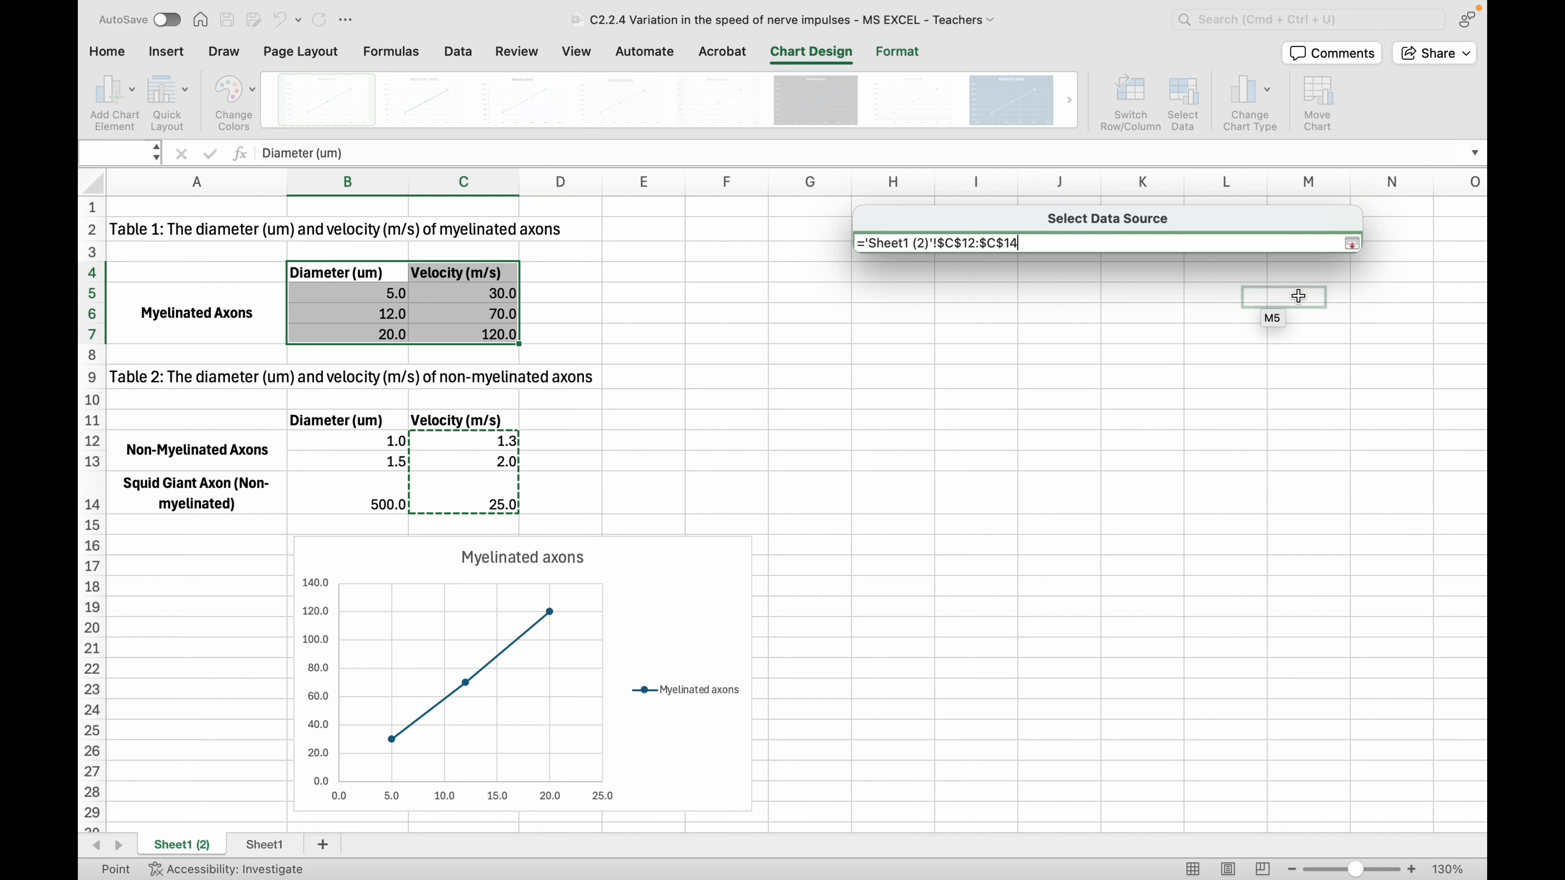
{"action": "left_click", "coordinate": [1352, 244]}
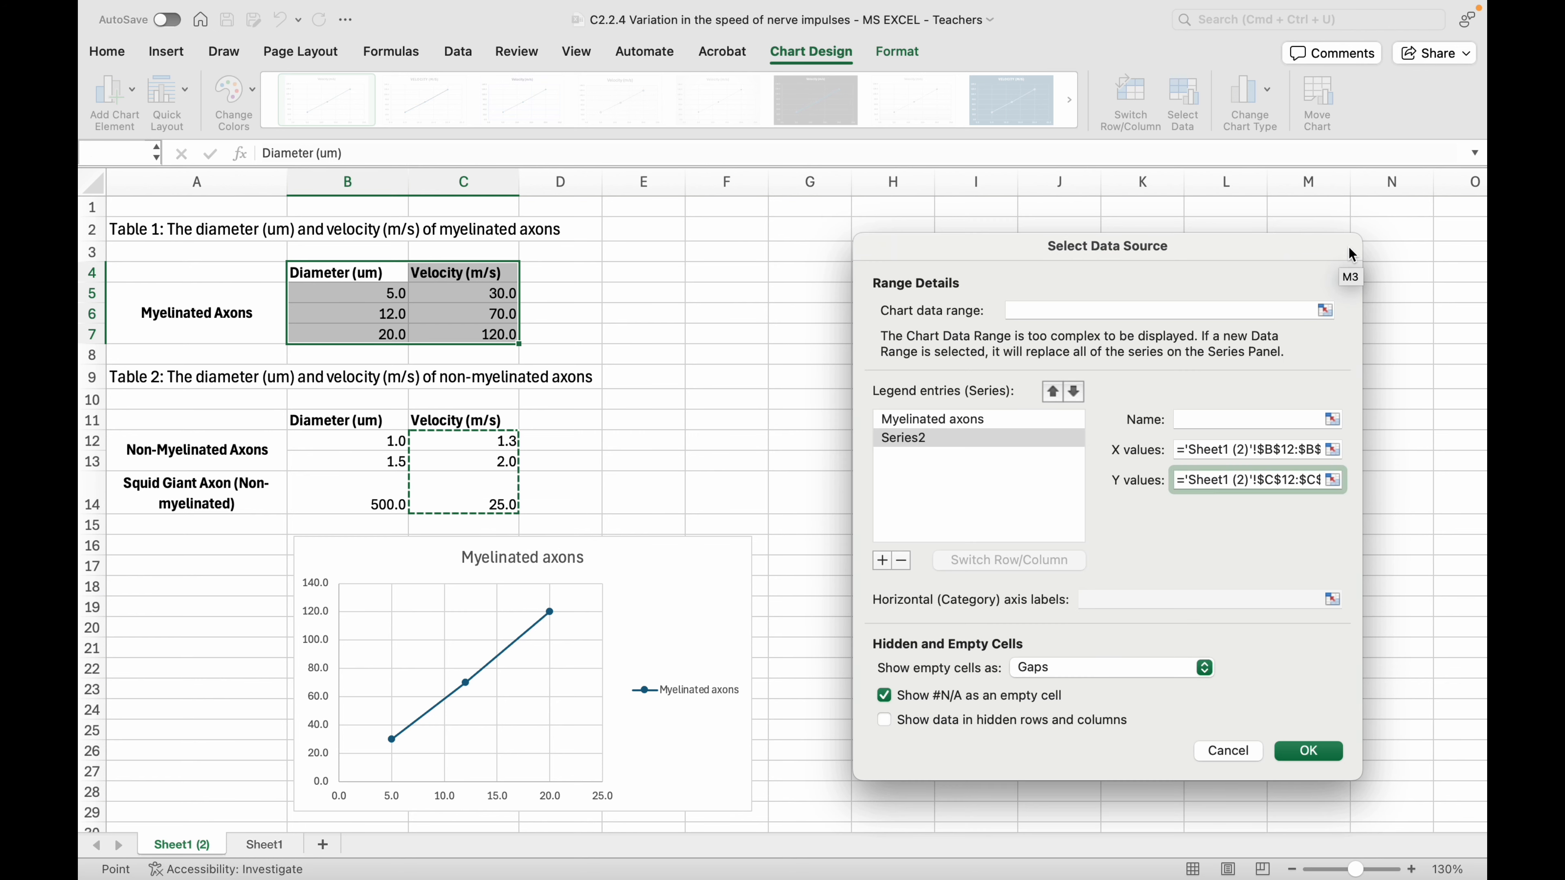
{"action": "left_click", "coordinate": [1277, 421]}
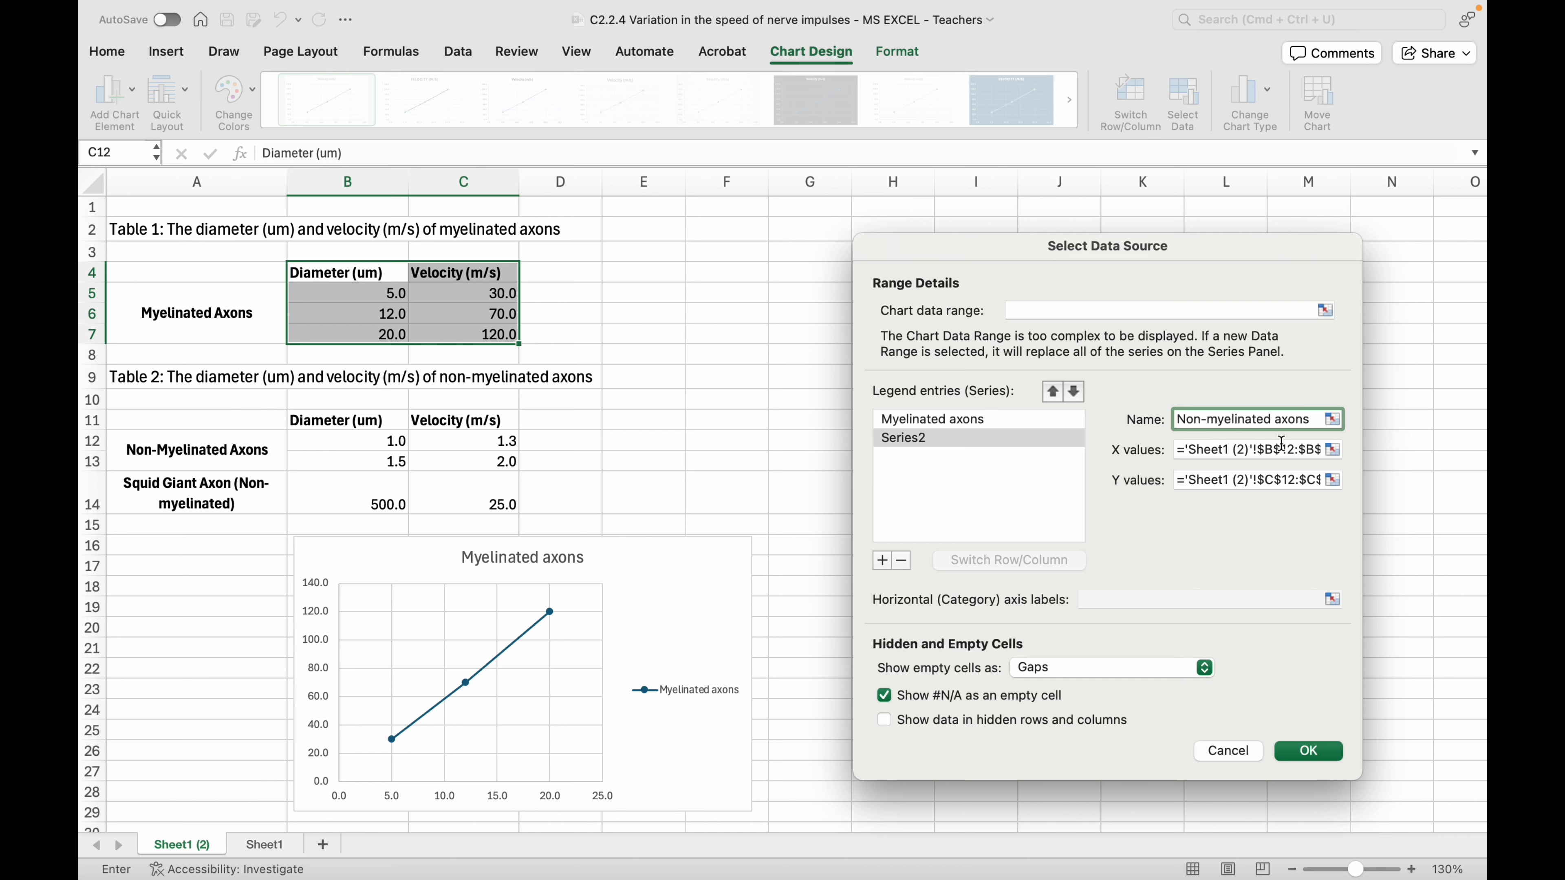
{"action": "left_click", "coordinate": [1309, 751]}
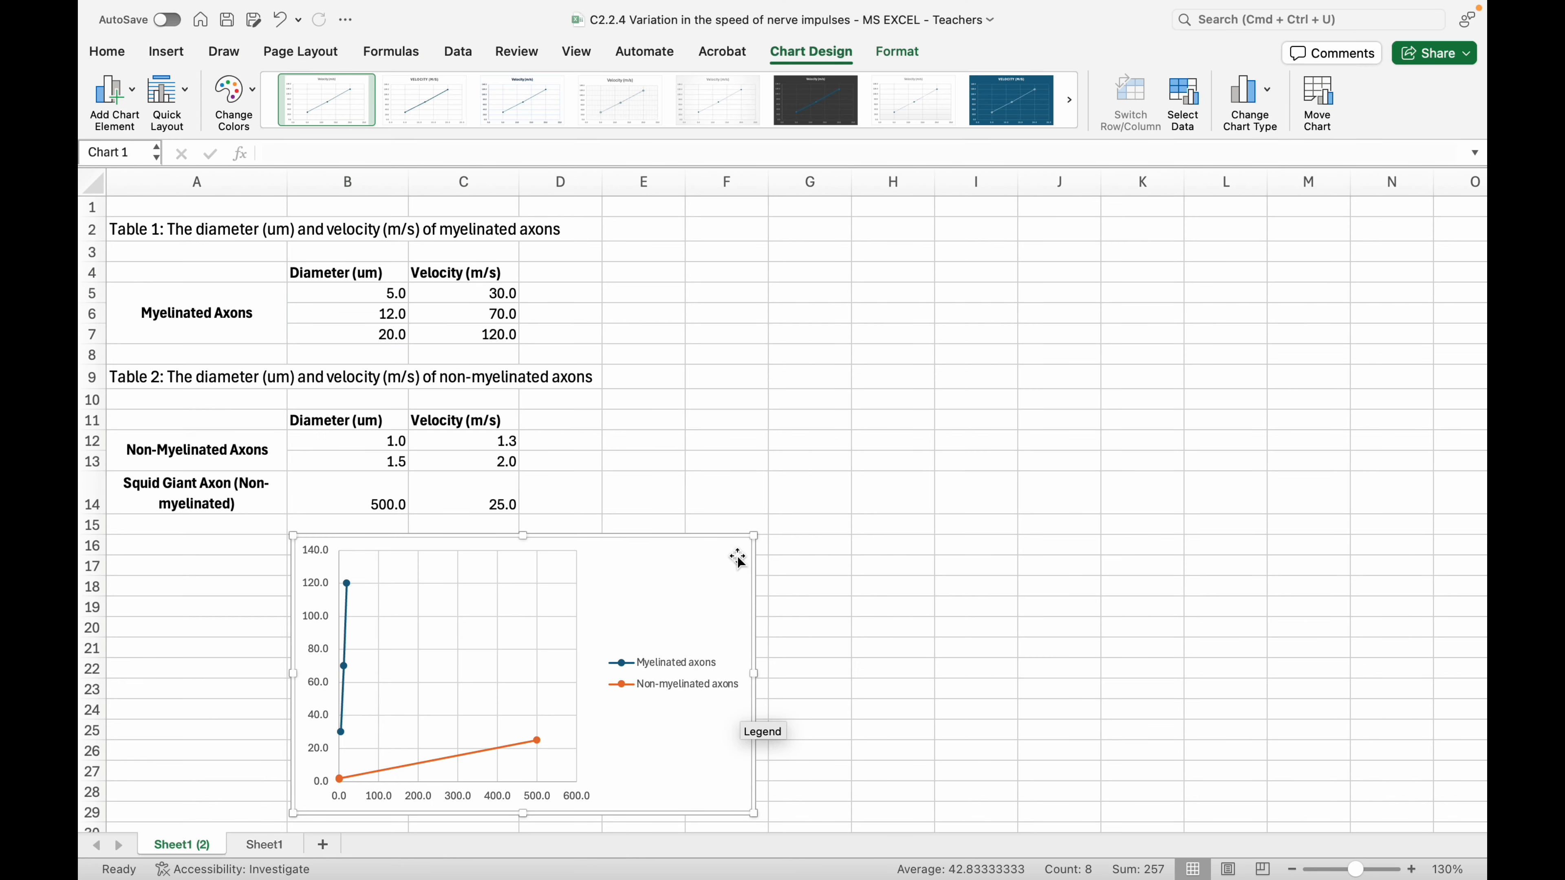
Step: Move the chart beside the tables and add the horizontal axis title "Diameter (um)"
{"action": "left_click_drag", "start_coordinate": [685, 587], "coordinate": [1036, 327]}
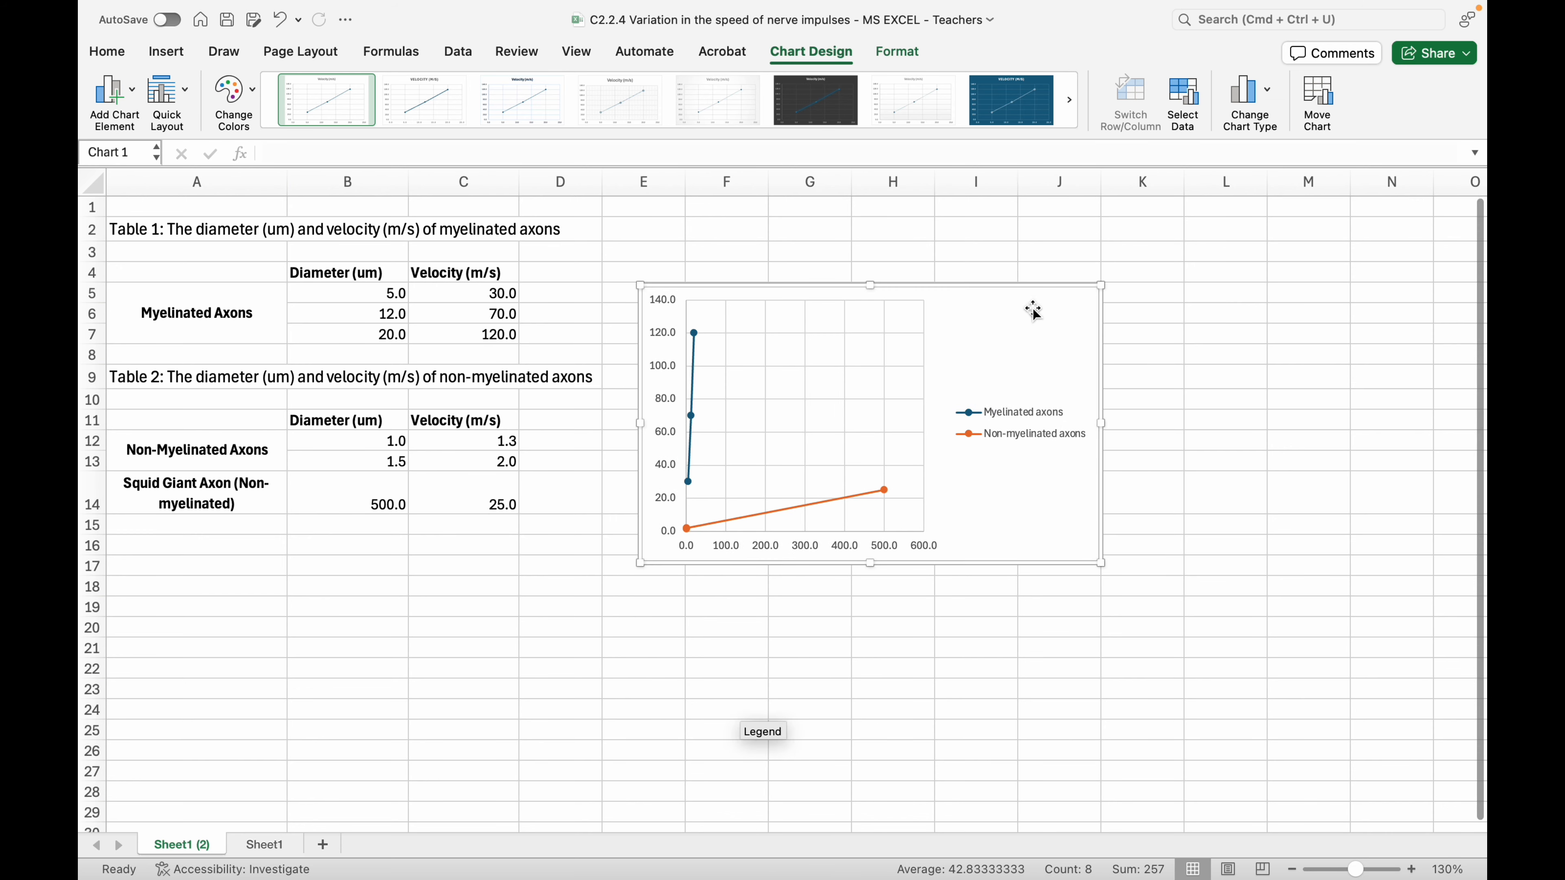
{"action": "left_click", "coordinate": [131, 92]}
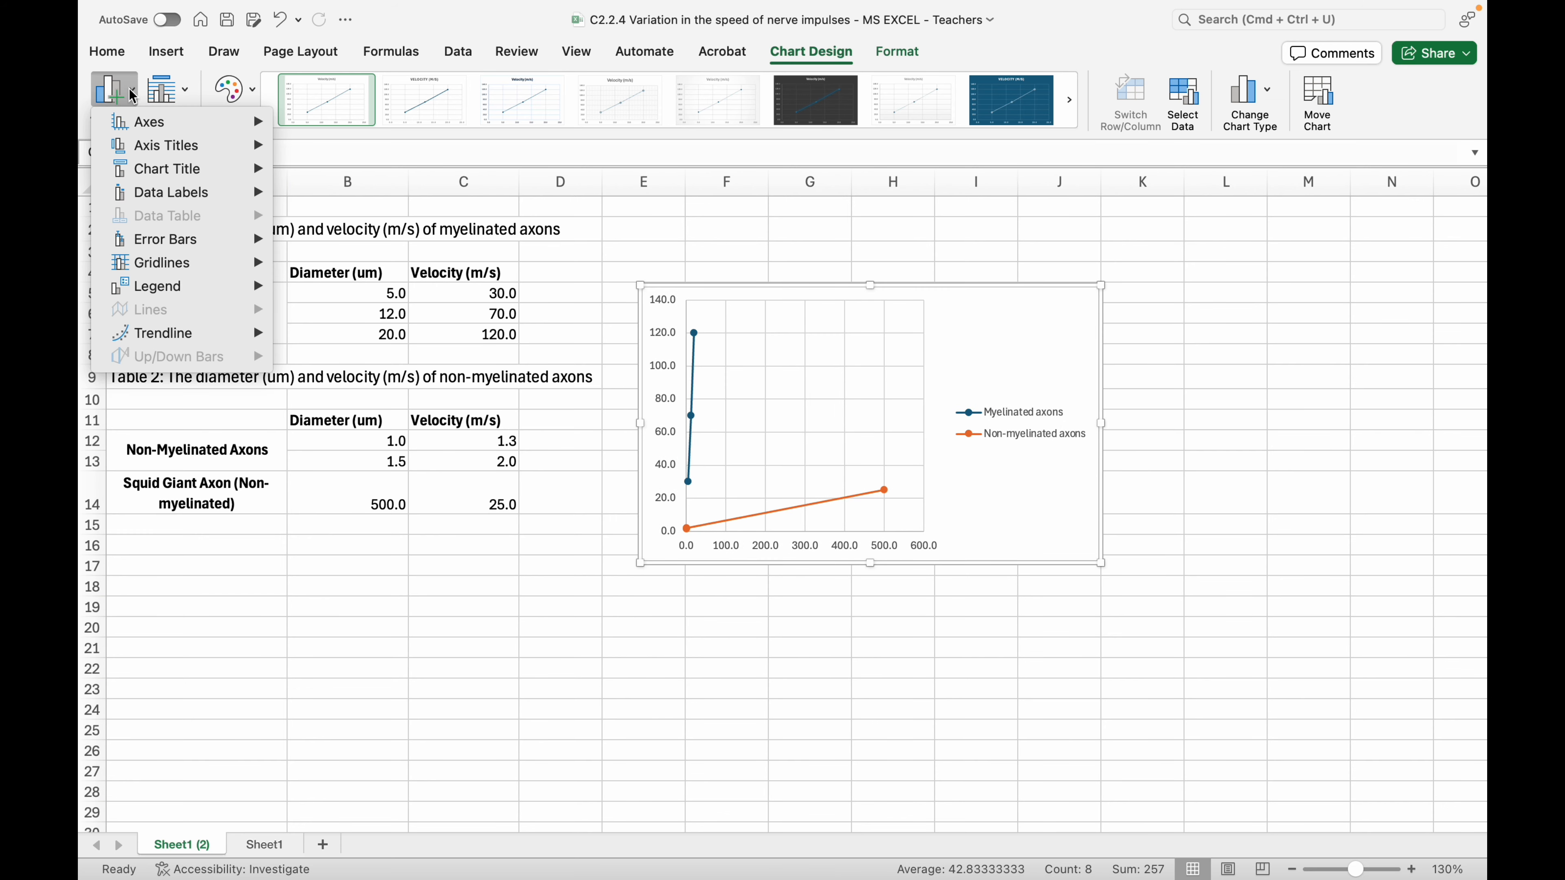
{"action": "mouse_move", "coordinate": [133, 153]}
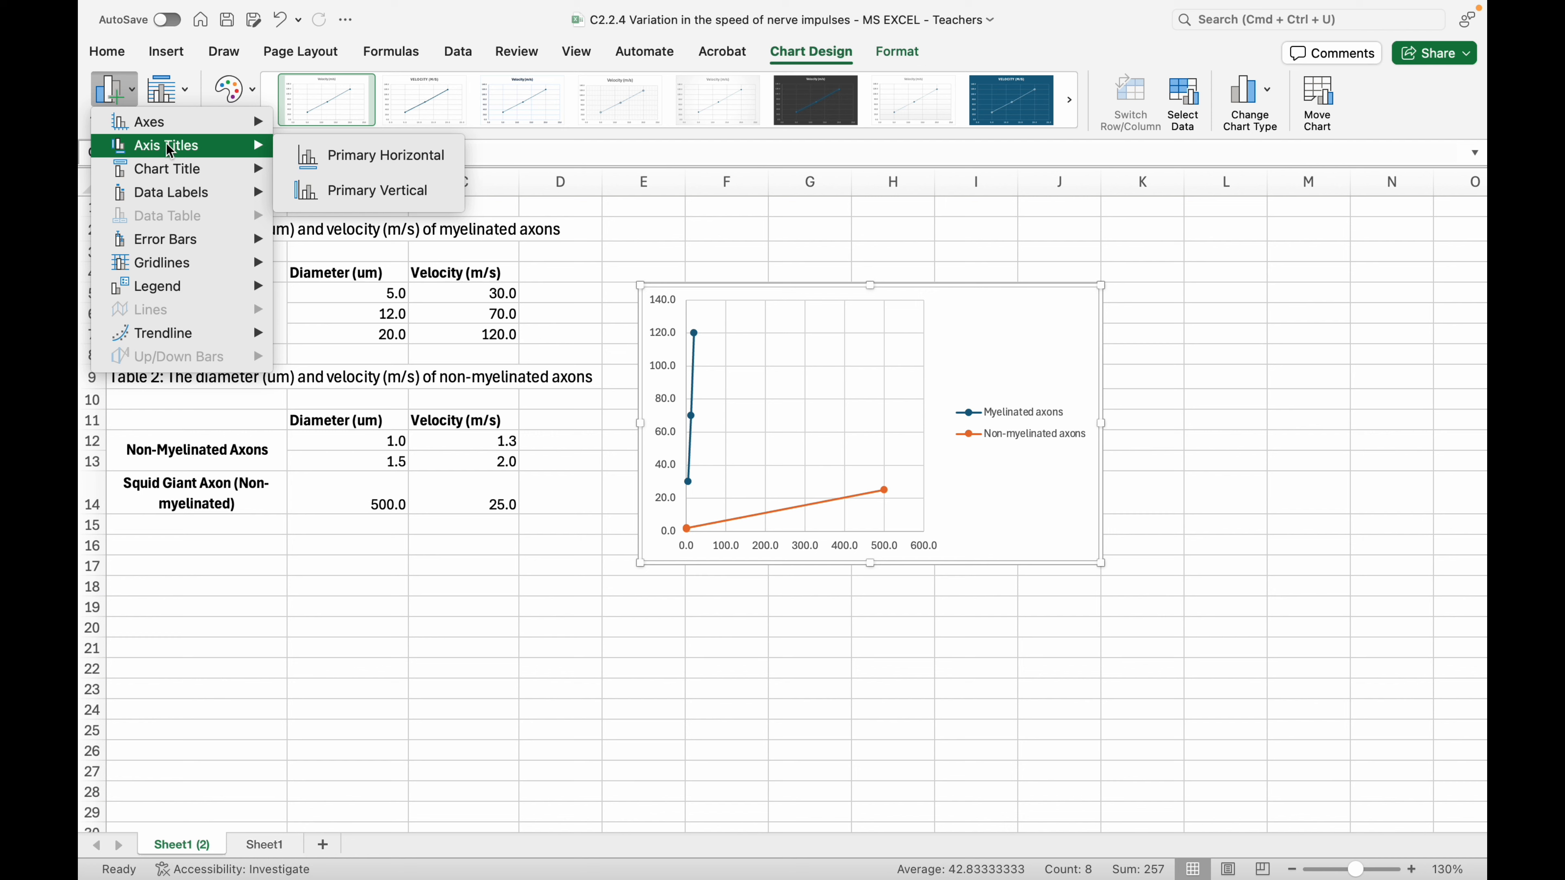
{"action": "left_click", "coordinate": [339, 163]}
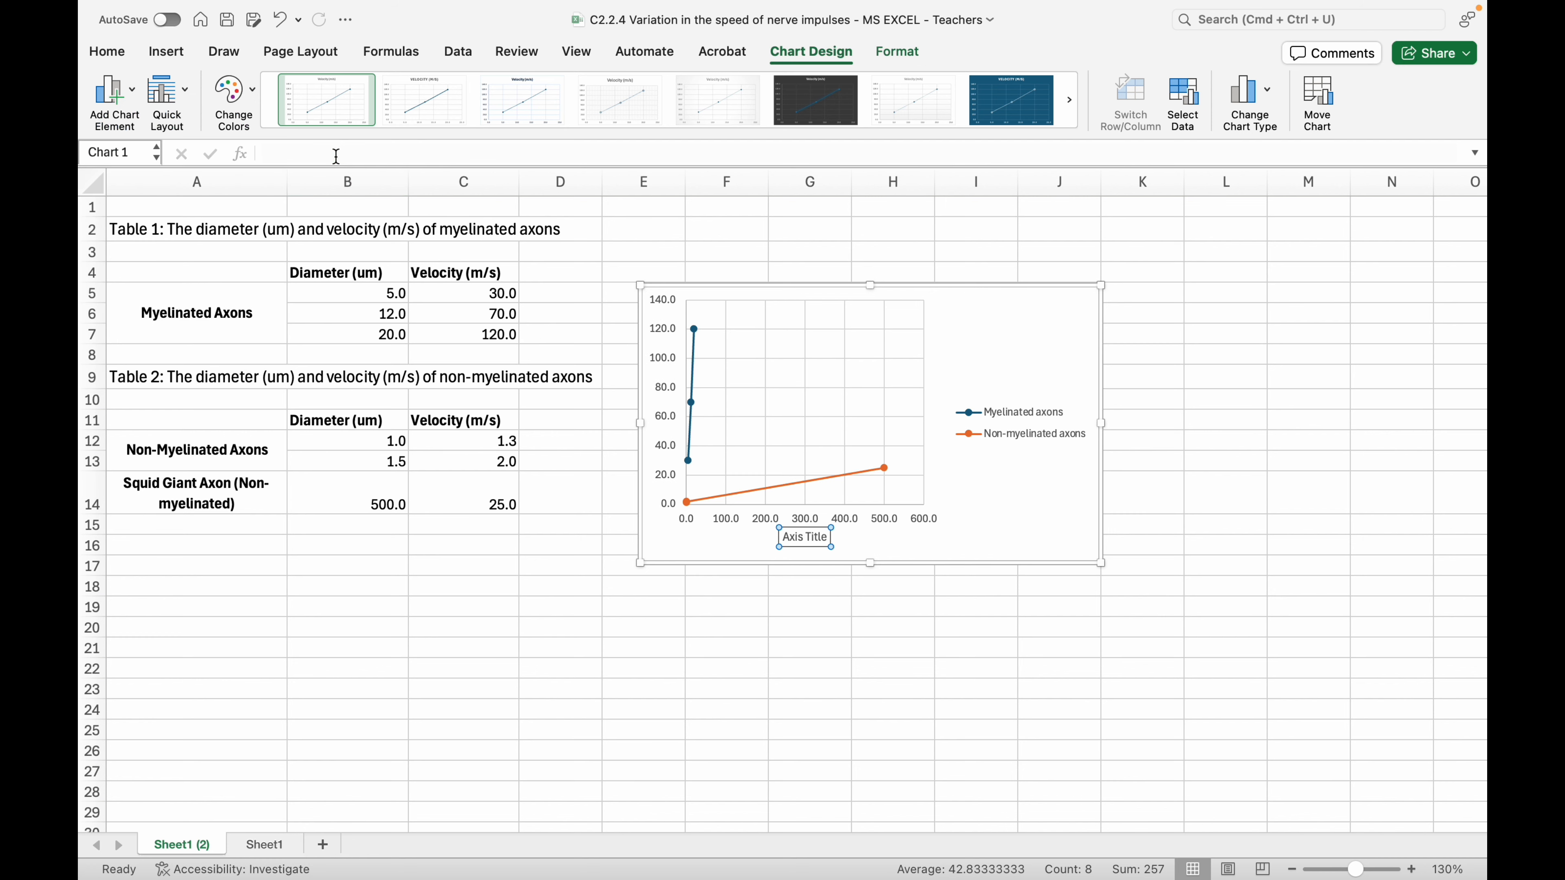
{"action": "triple_click", "coordinate": [810, 537]}
{"action": "type", "text": "Diameter (um)"}
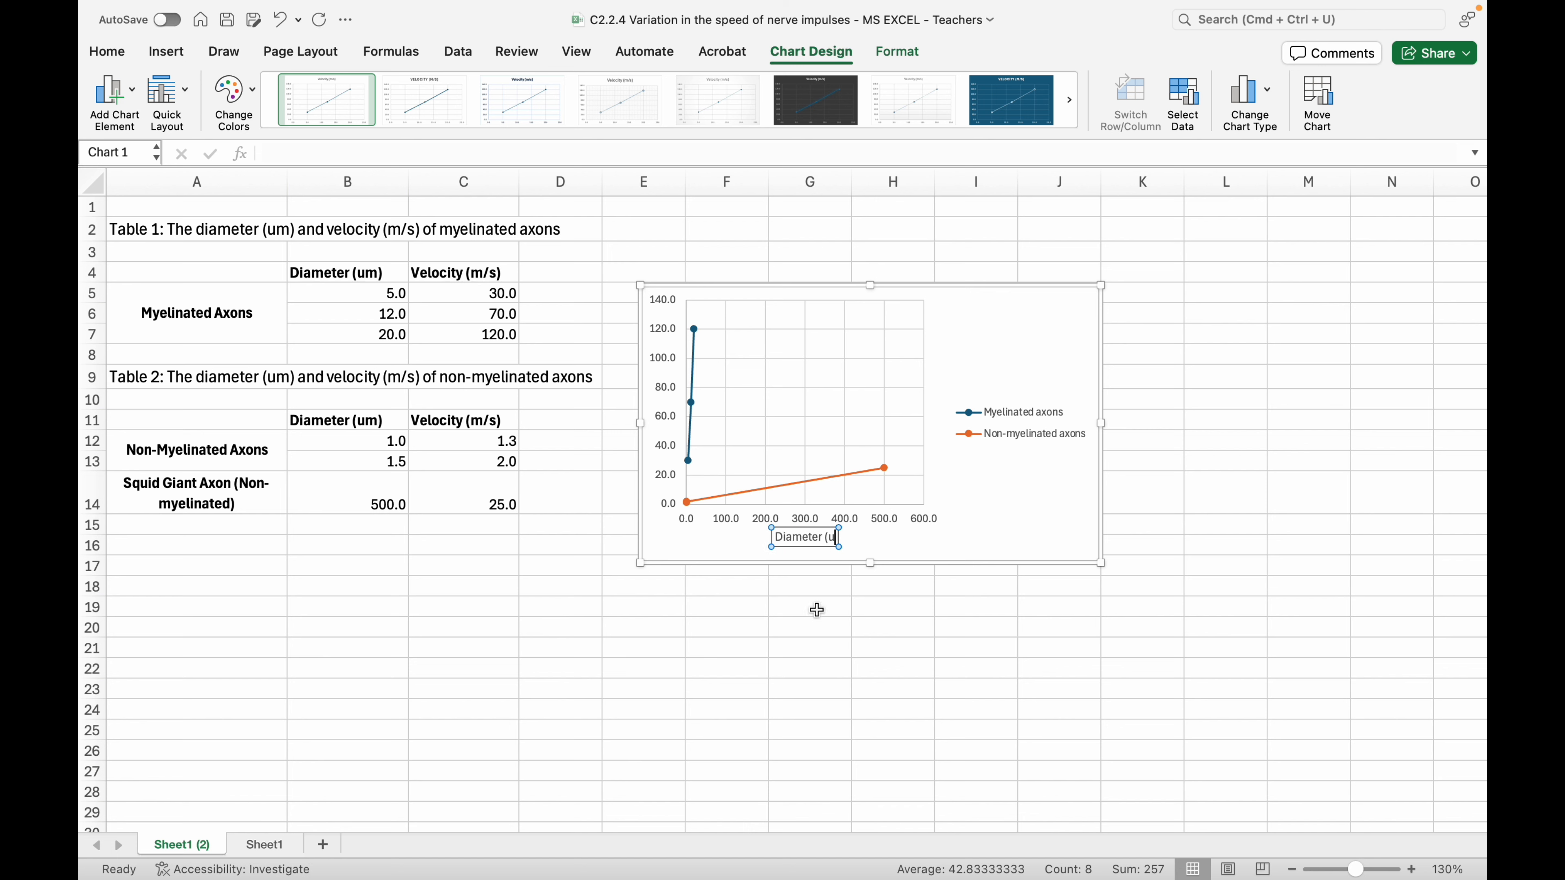
{"action": "left_click", "coordinate": [1010, 475]}
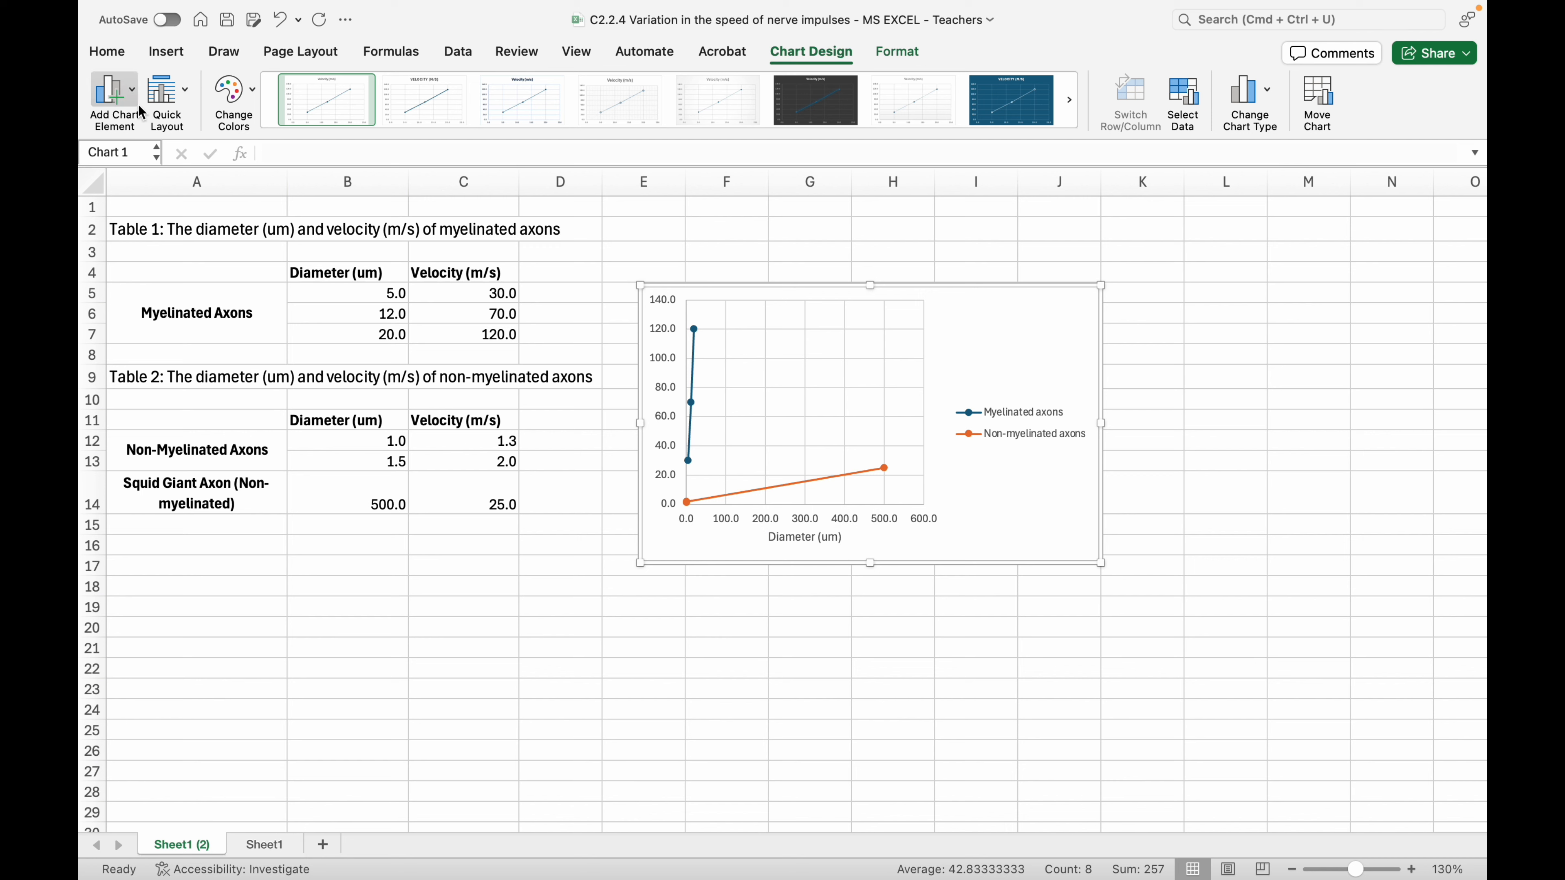
Step: Add the vertical axis title "Velocity (m/s)" and enlarge the chart to span about columns E to K, down to row 25
{"action": "left_click", "coordinate": [122, 96]}
{"action": "mouse_move", "coordinate": [154, 148]}
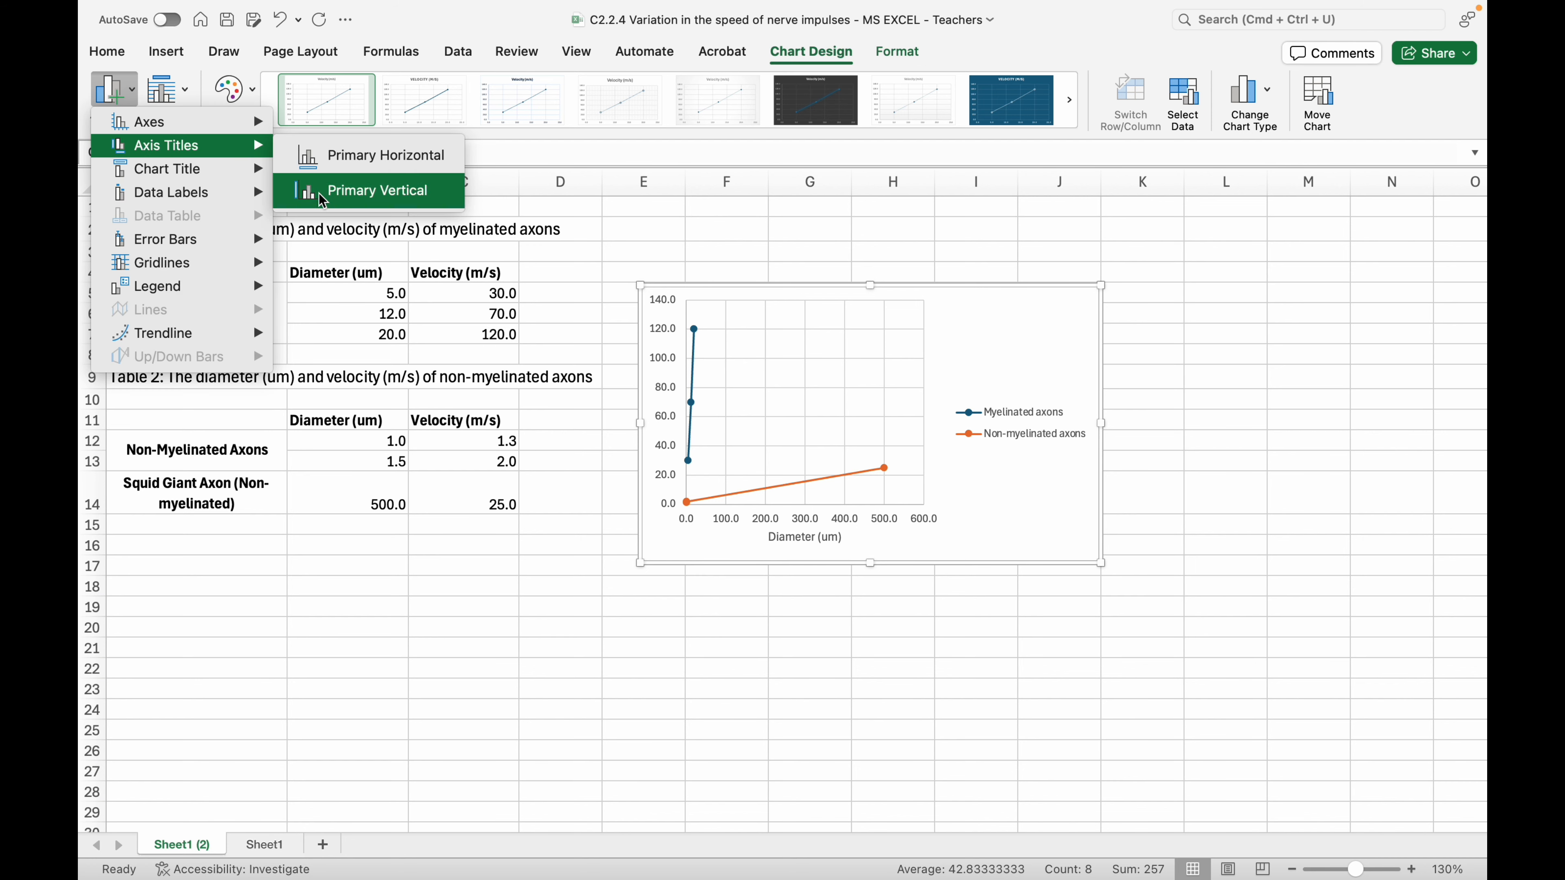
{"action": "left_click", "coordinate": [370, 190]}
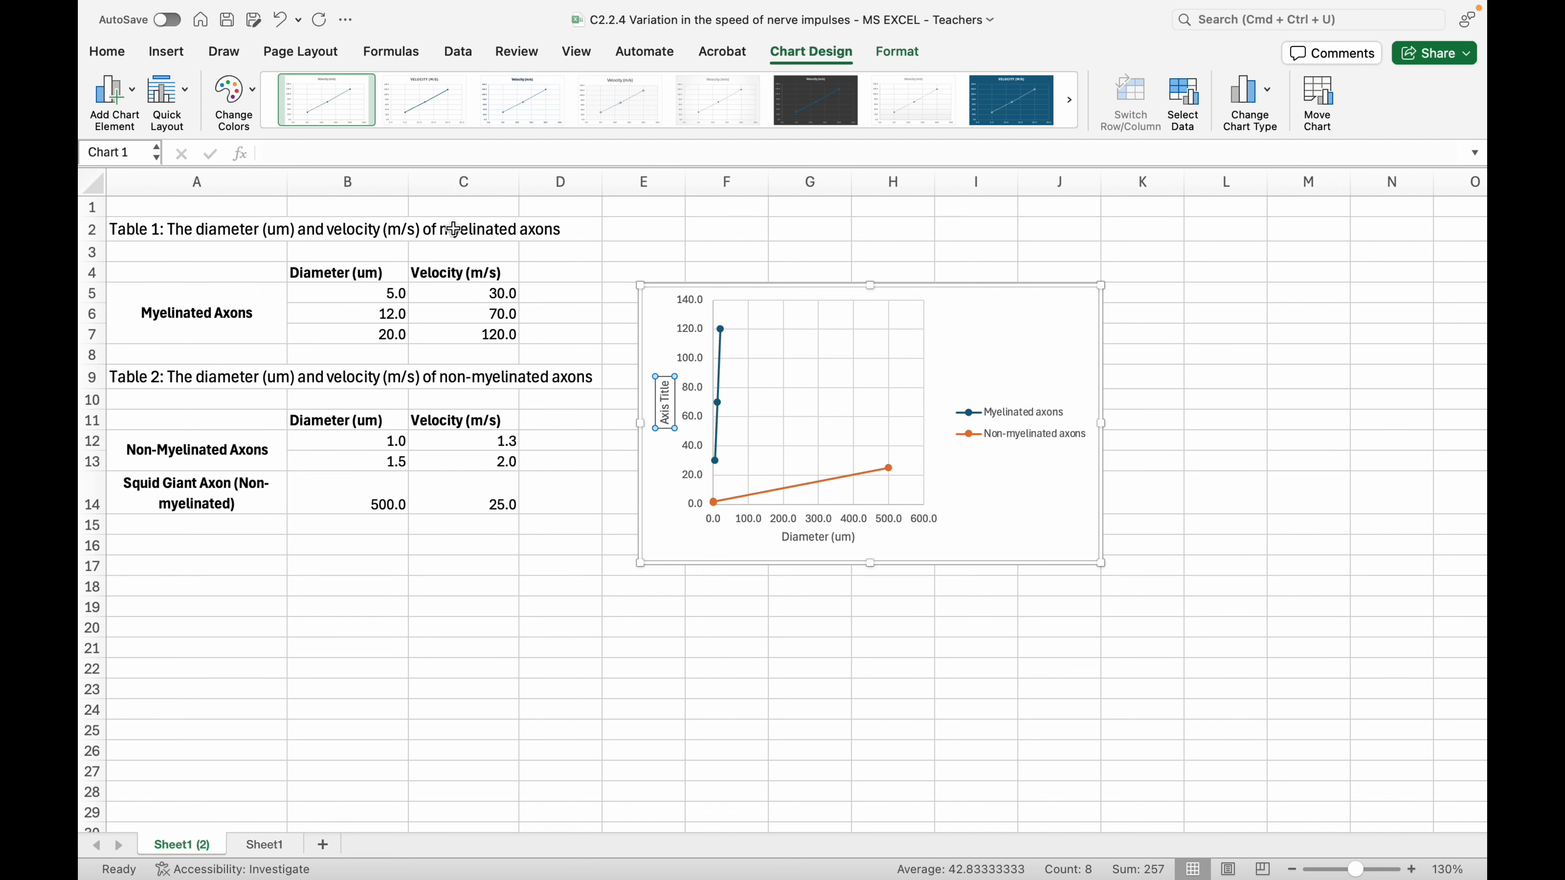
{"action": "triple_click", "coordinate": [662, 399]}
{"action": "type", "text": "Velocity (m/s)"}
{"action": "left_click", "coordinate": [1003, 359]}
{"action": "left_click_drag", "start_coordinate": [1100, 564], "coordinate": [1201, 731]}
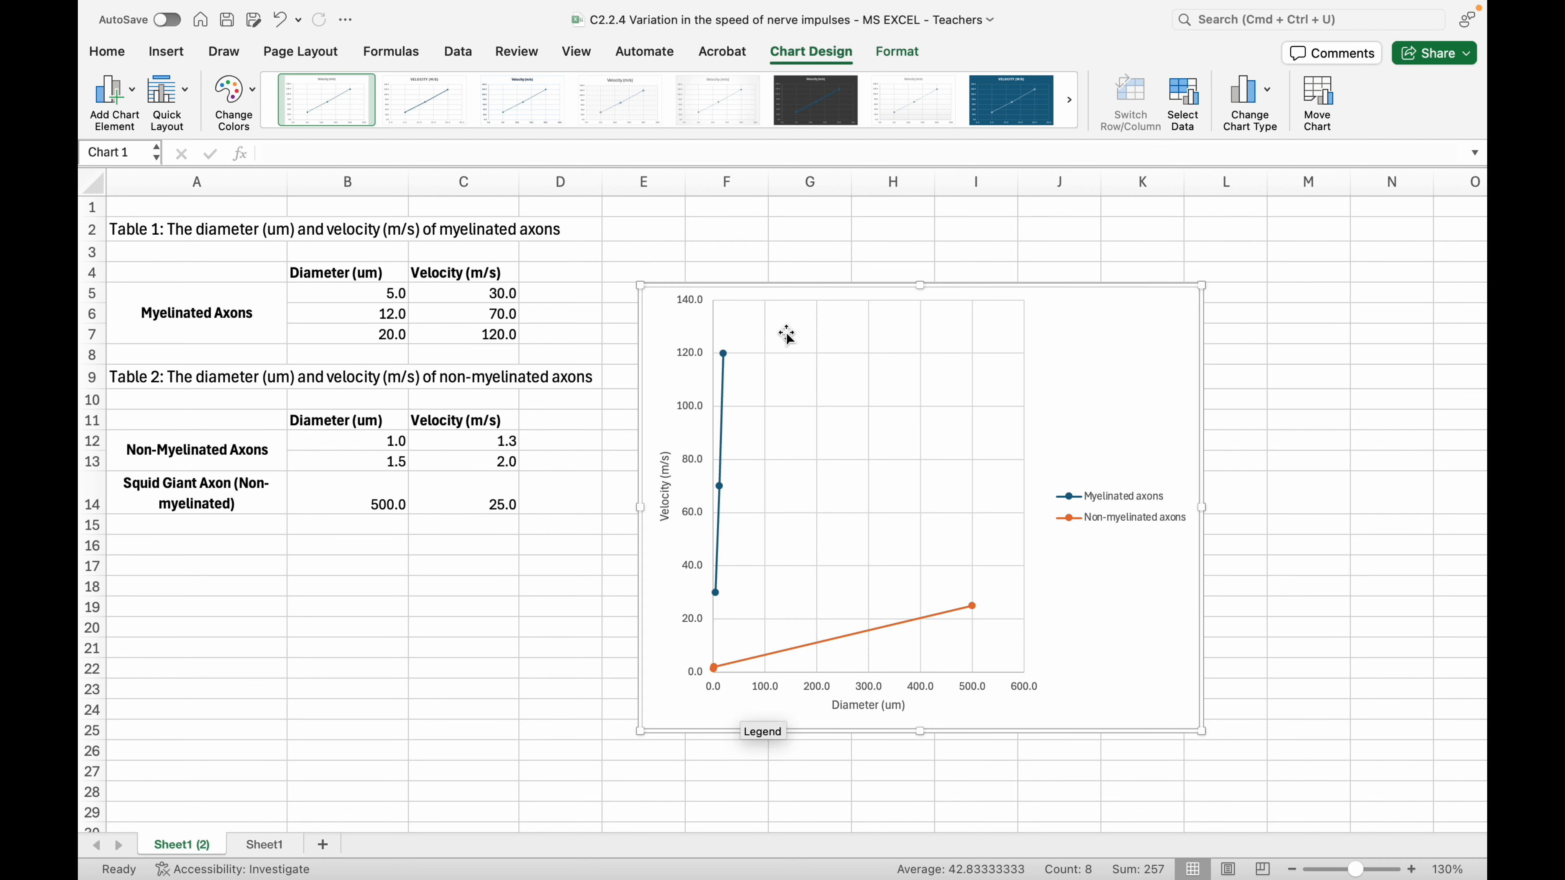
Step: Add a linear trendline to the Non-myelinated axons series and move the chart to start at about column D, row 4
{"action": "left_click", "coordinate": [973, 607]}
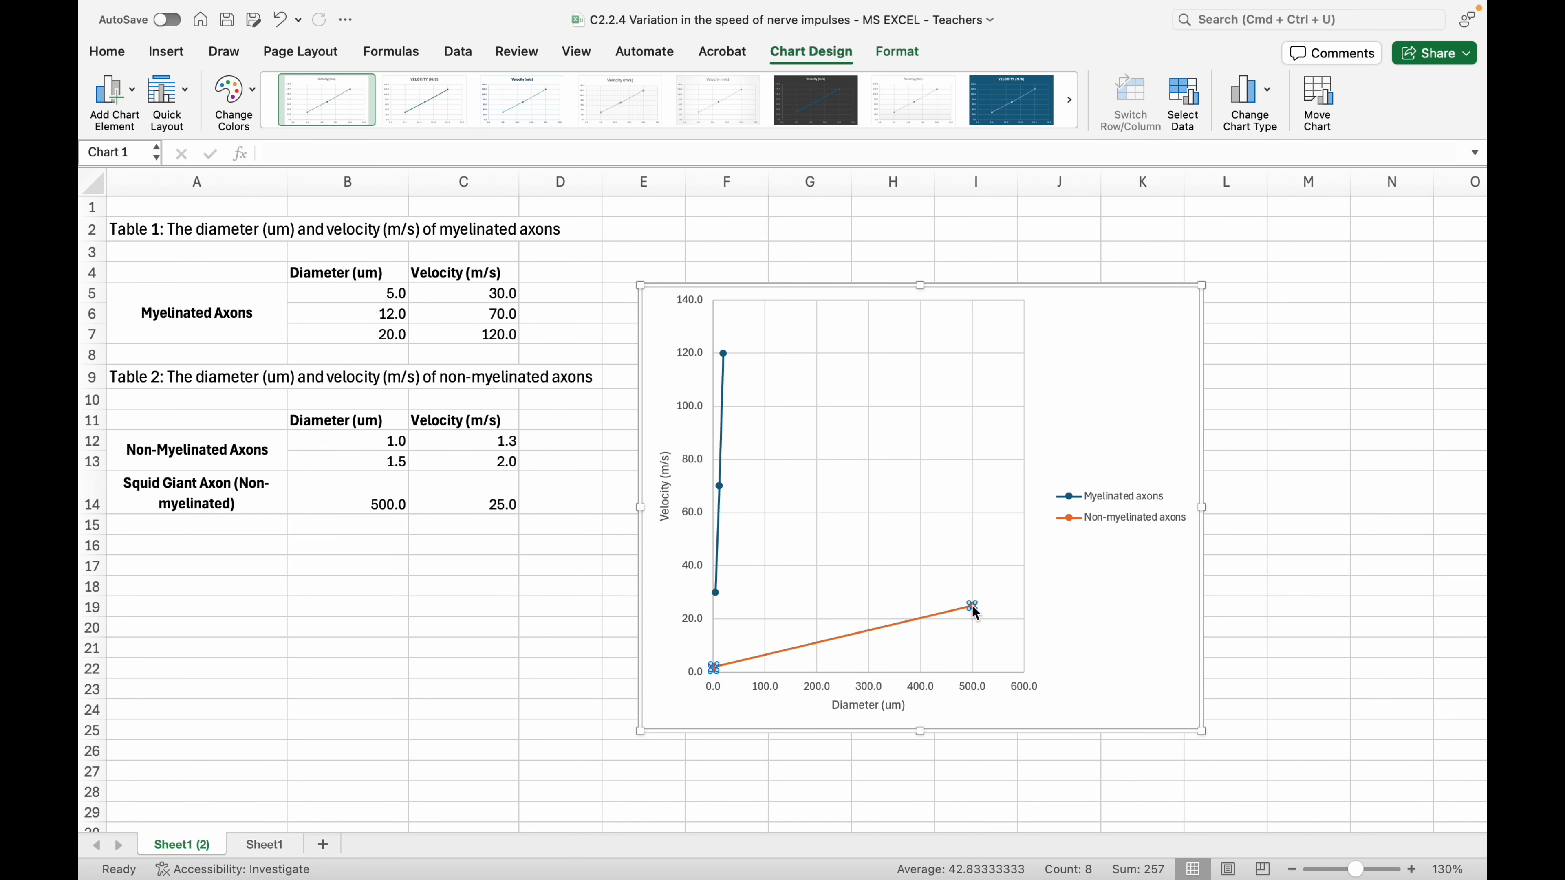
{"action": "left_click", "coordinate": [111, 93]}
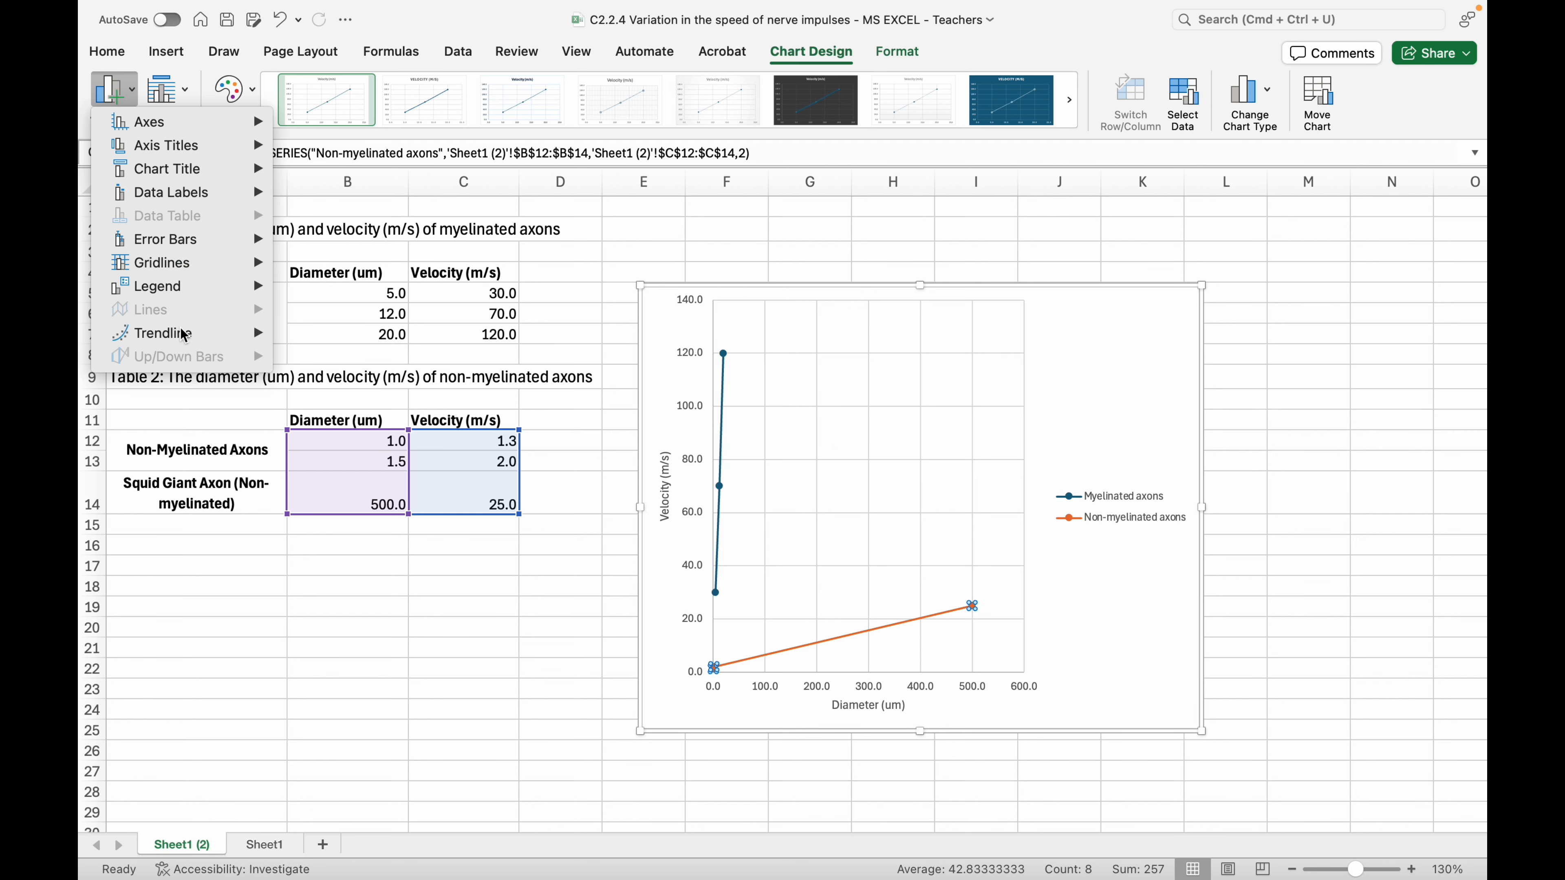
{"action": "mouse_move", "coordinate": [185, 338]}
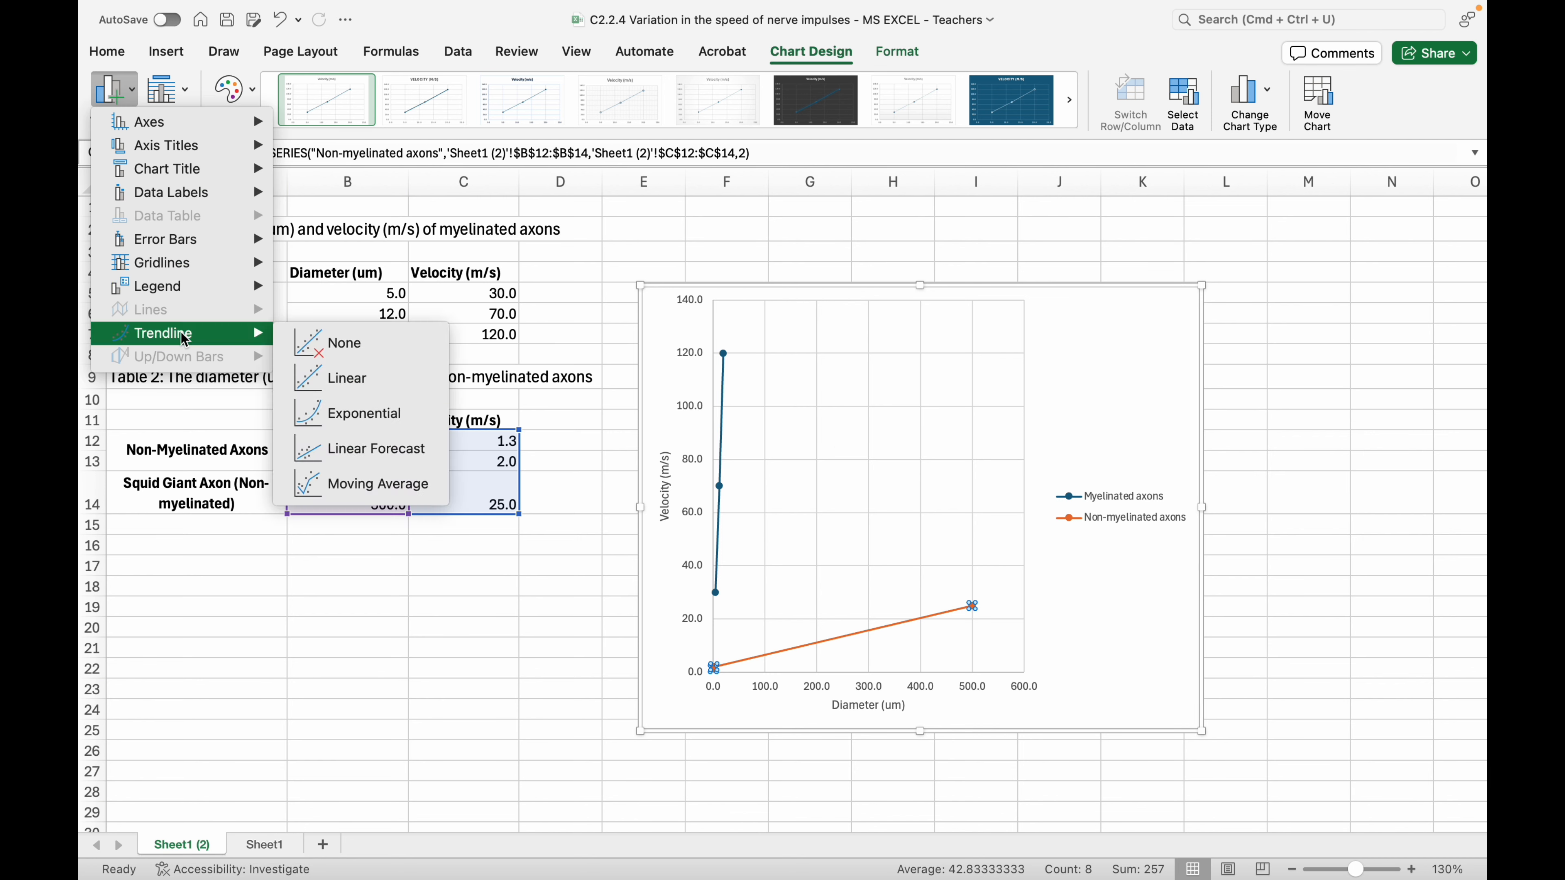
{"action": "left_click", "coordinate": [339, 377]}
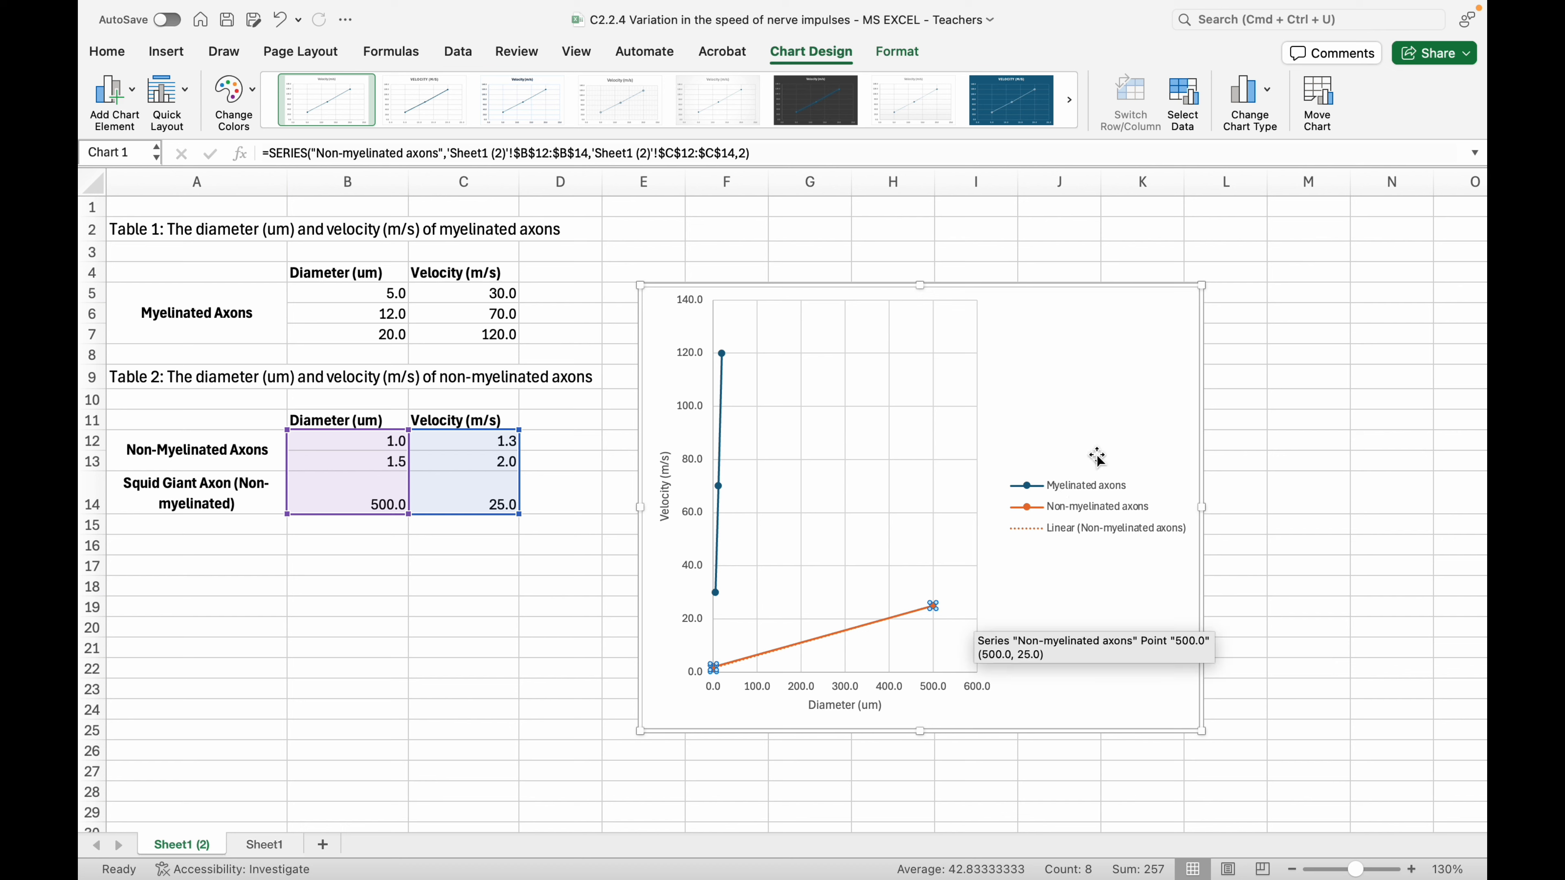
{"action": "left_click_drag", "start_coordinate": [1128, 404], "coordinate": [1028, 376]}
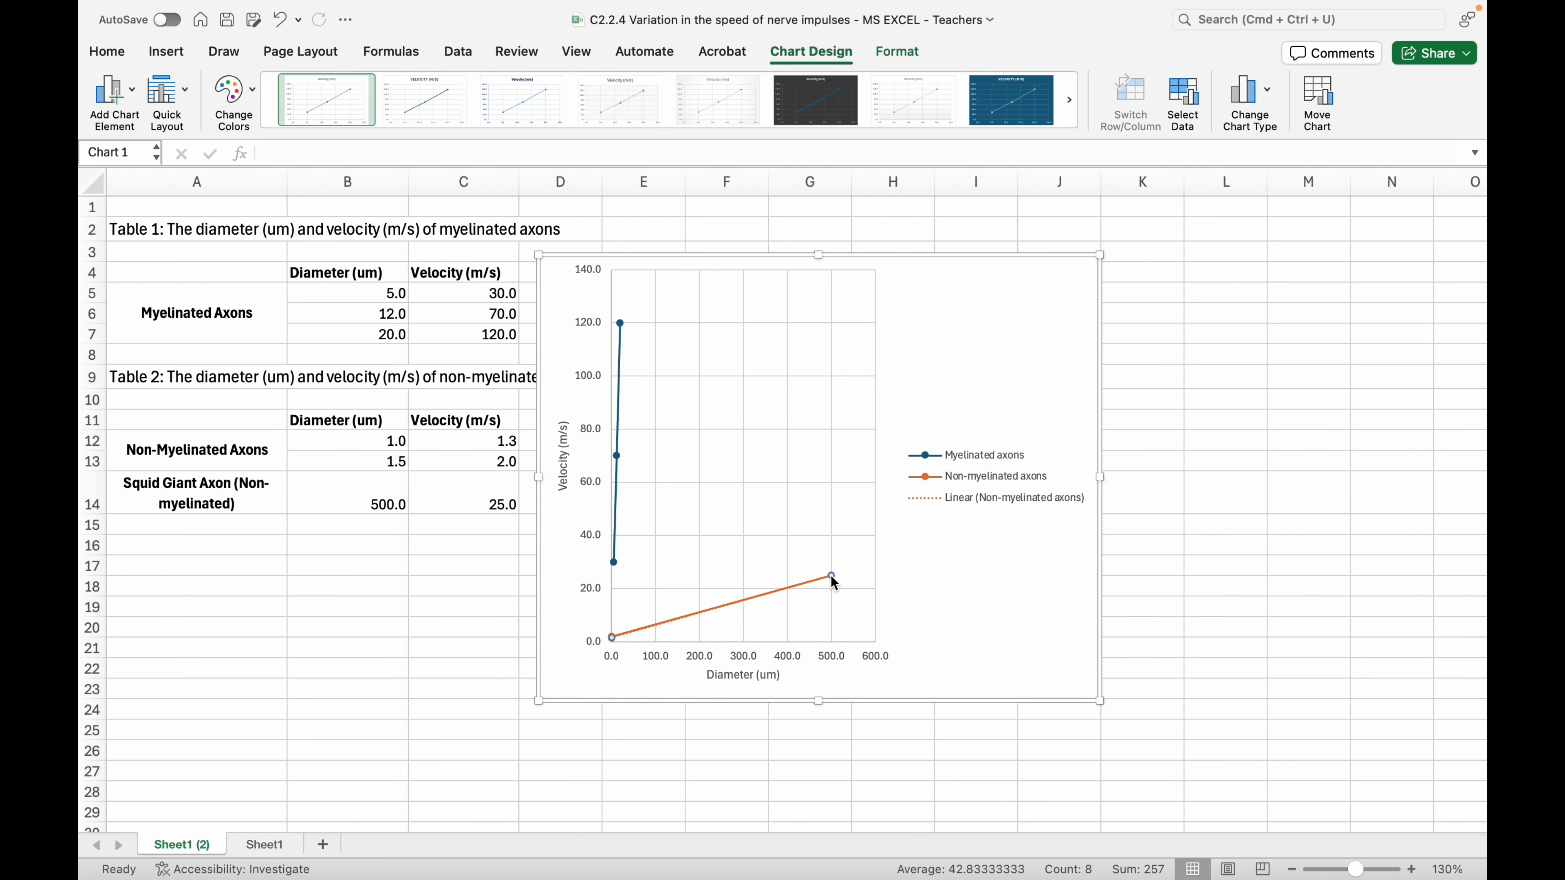
Step: Display the equation and R-squared value of the non-myelinated trendline and place their label just beyond the line's upper end
{"action": "double_click", "coordinate": [830, 575]}
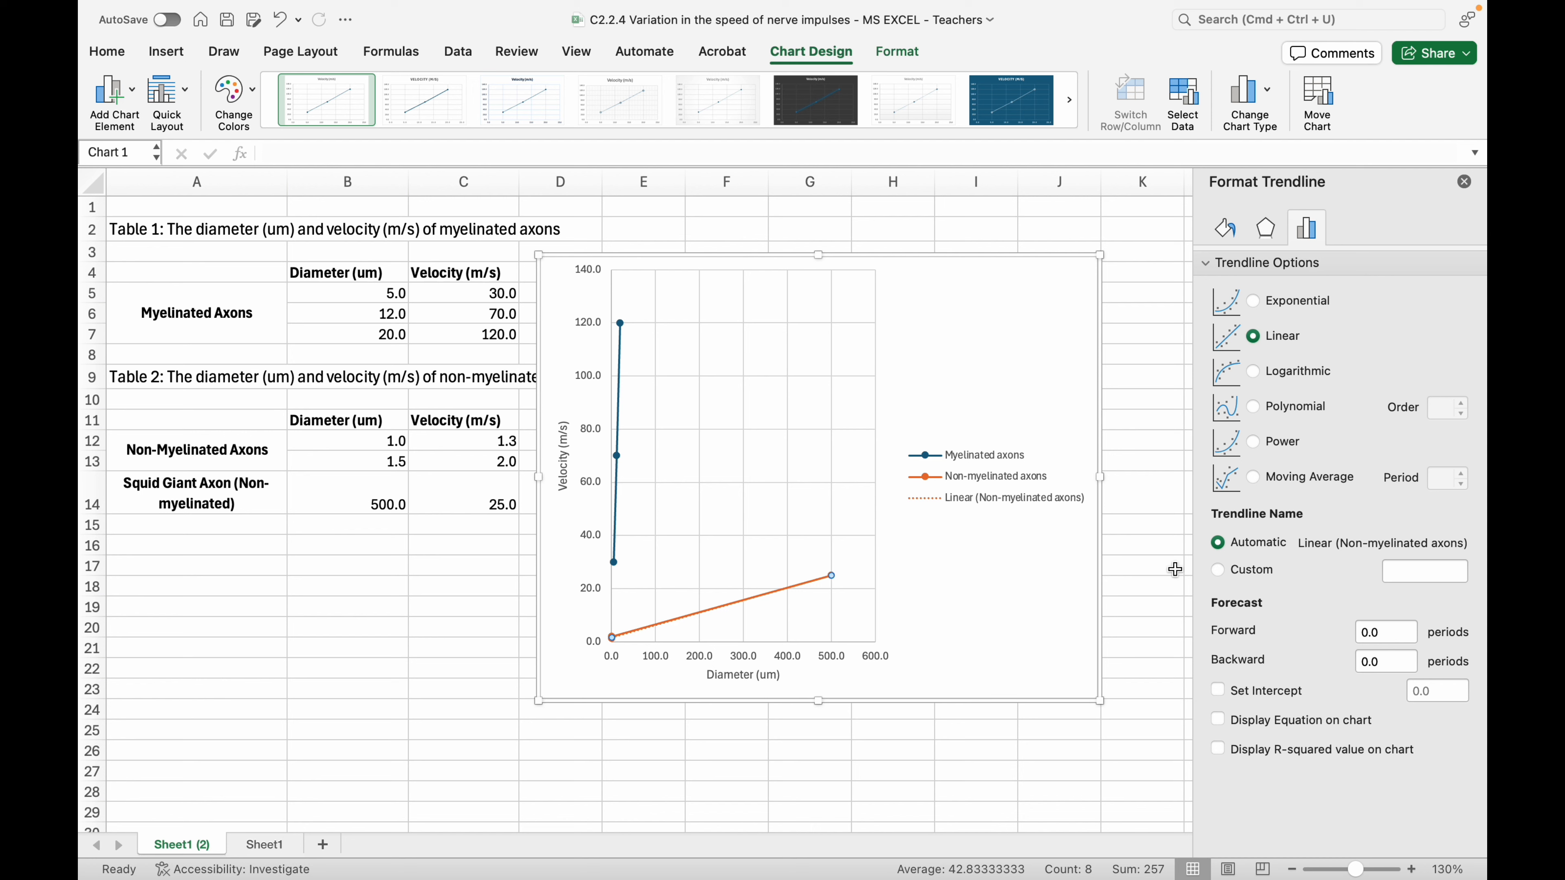
{"action": "left_click", "coordinate": [1219, 720]}
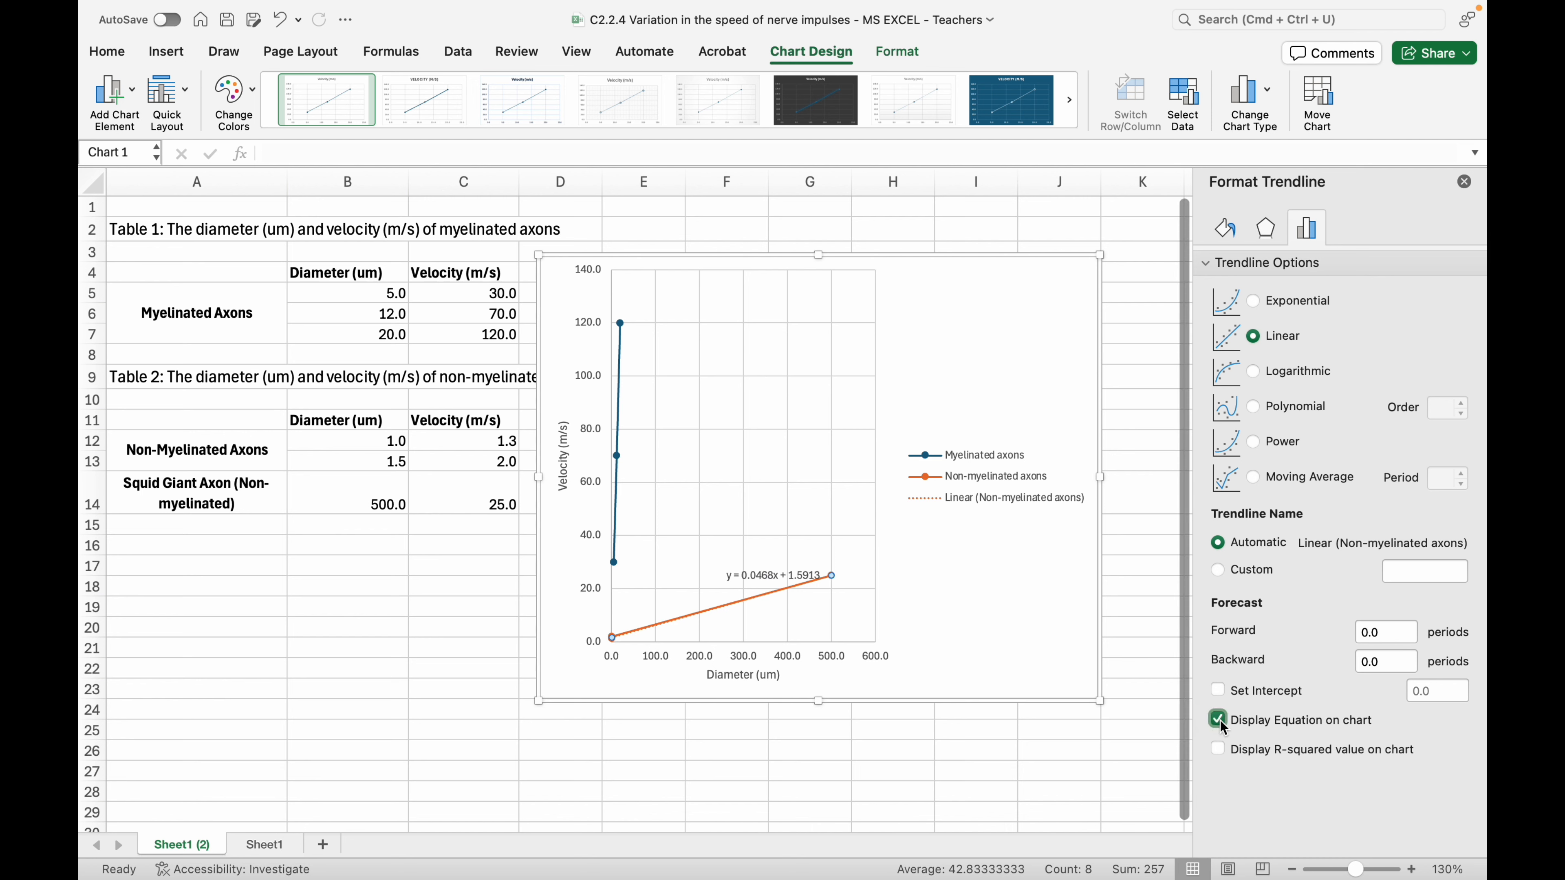
{"action": "left_click", "coordinate": [1218, 749]}
{"action": "left_click", "coordinate": [782, 567]}
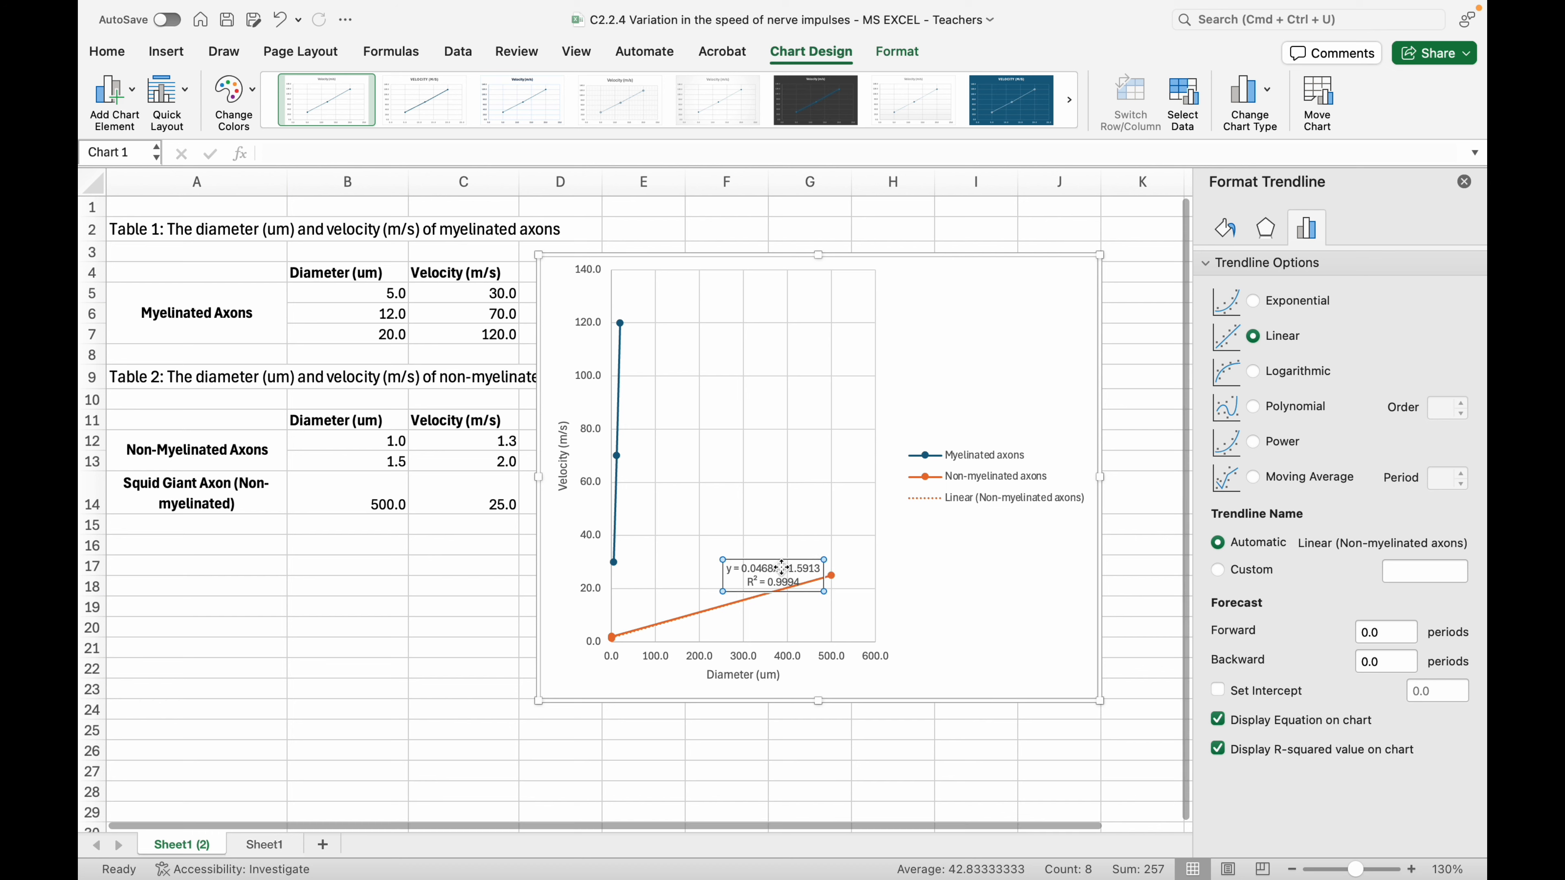
{"action": "left_click_drag", "start_coordinate": [782, 567], "coordinate": [900, 562]}
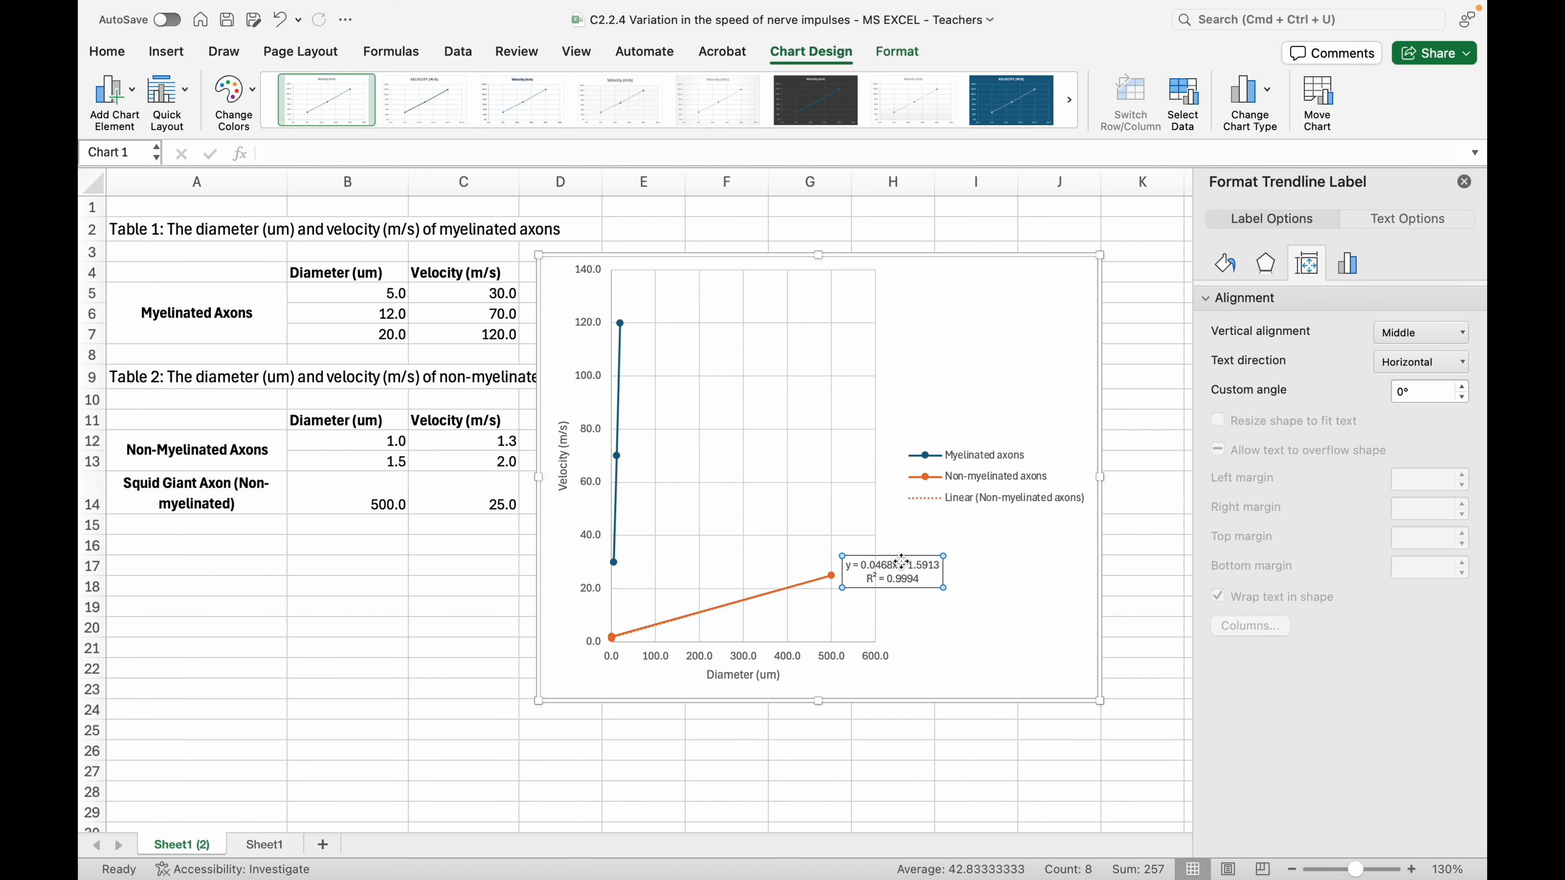
Step: Add a linear trendline to the Myelinated axons series
{"action": "left_click", "coordinate": [621, 327]}
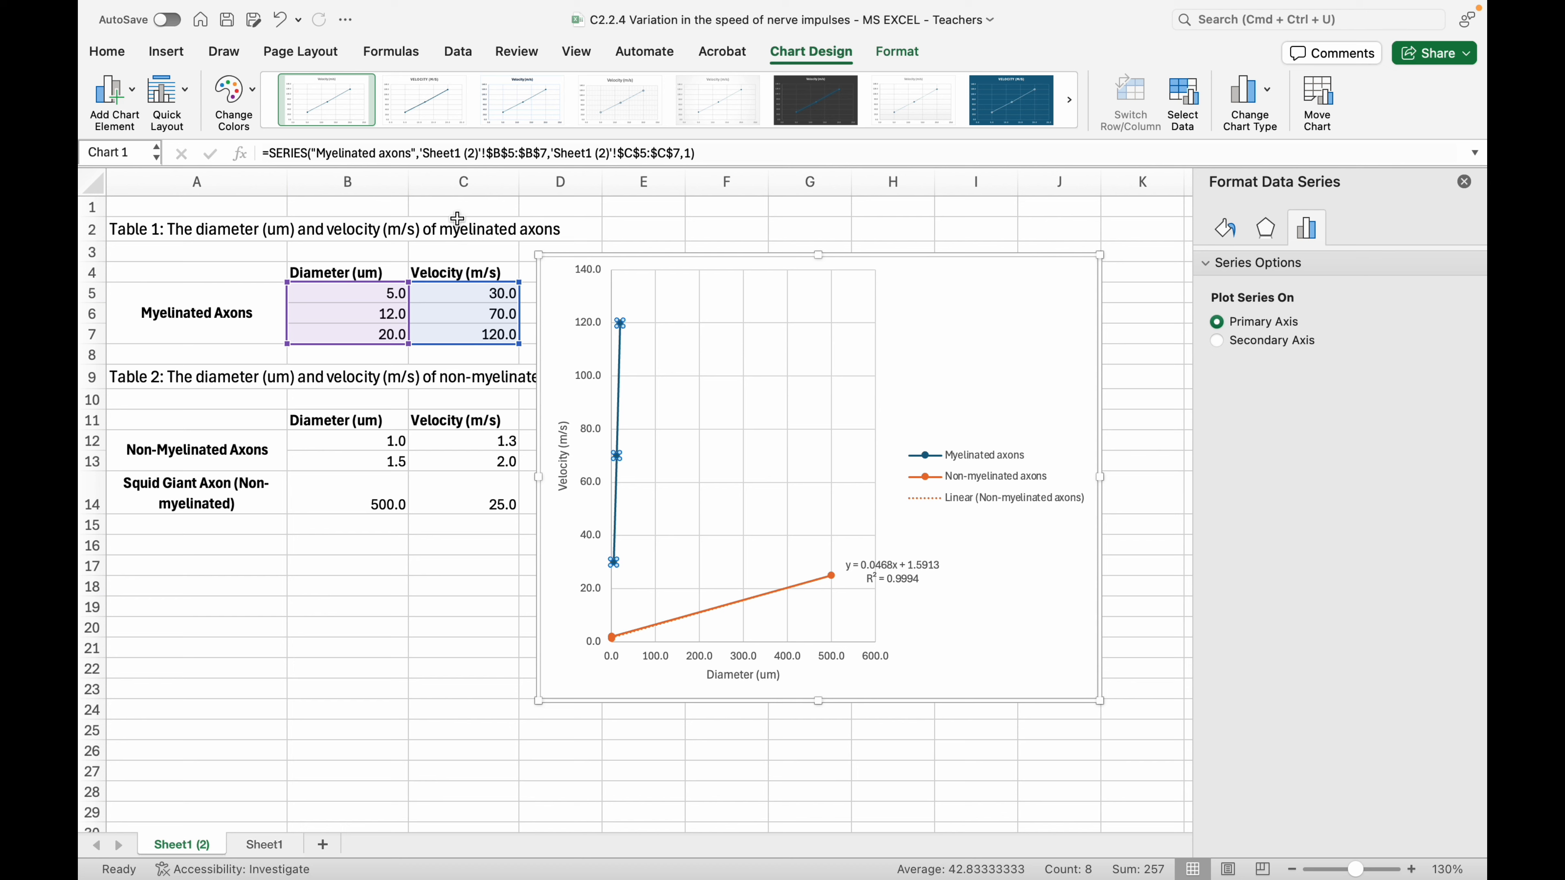
{"action": "left_click", "coordinate": [133, 94]}
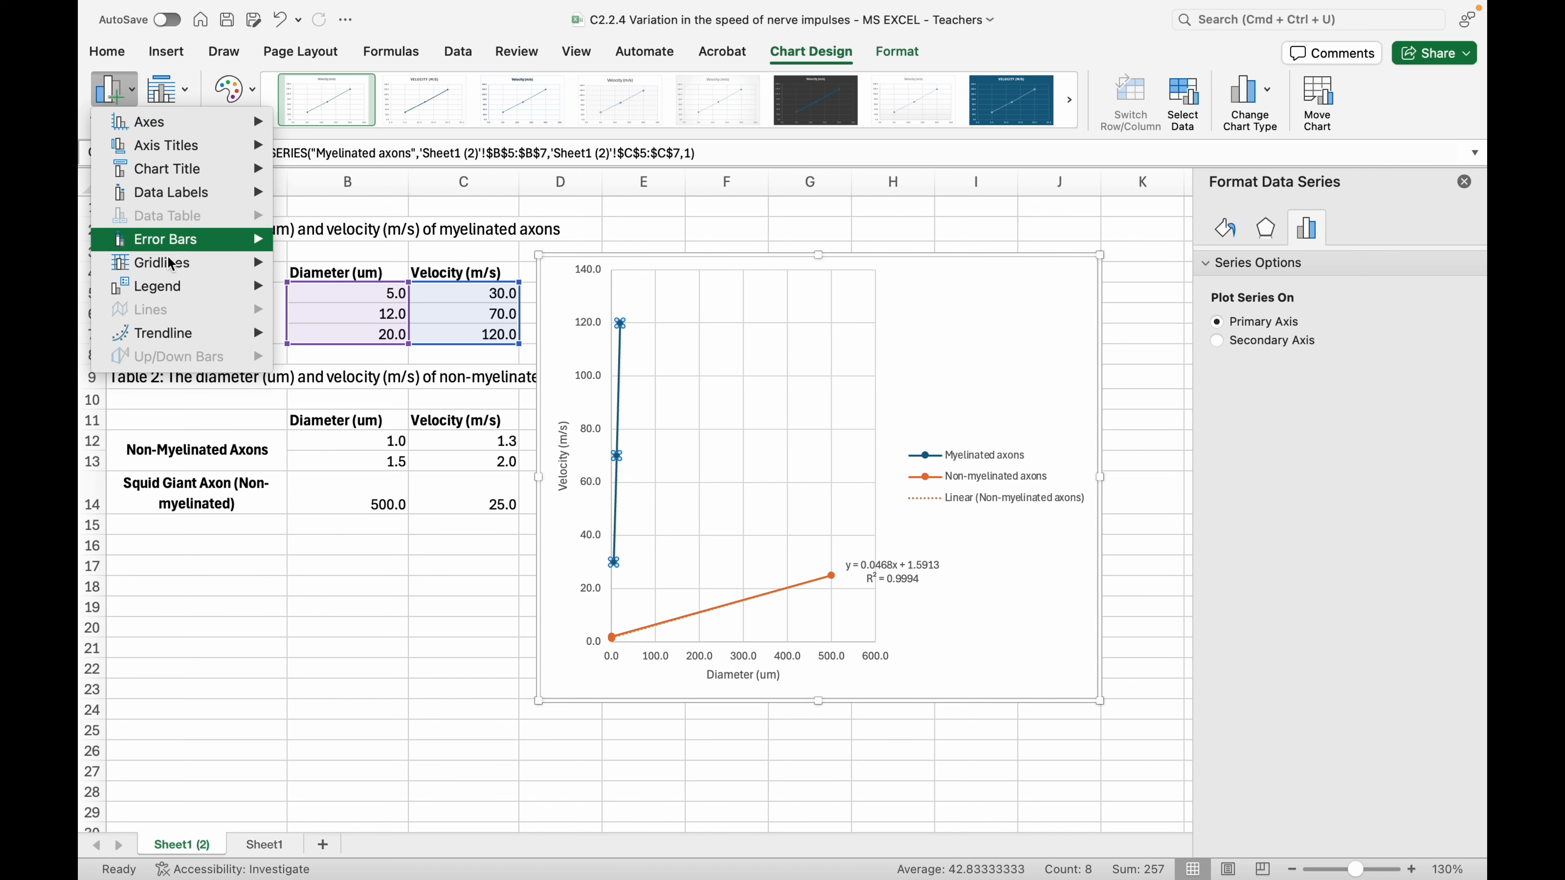
{"action": "mouse_move", "coordinate": [182, 337]}
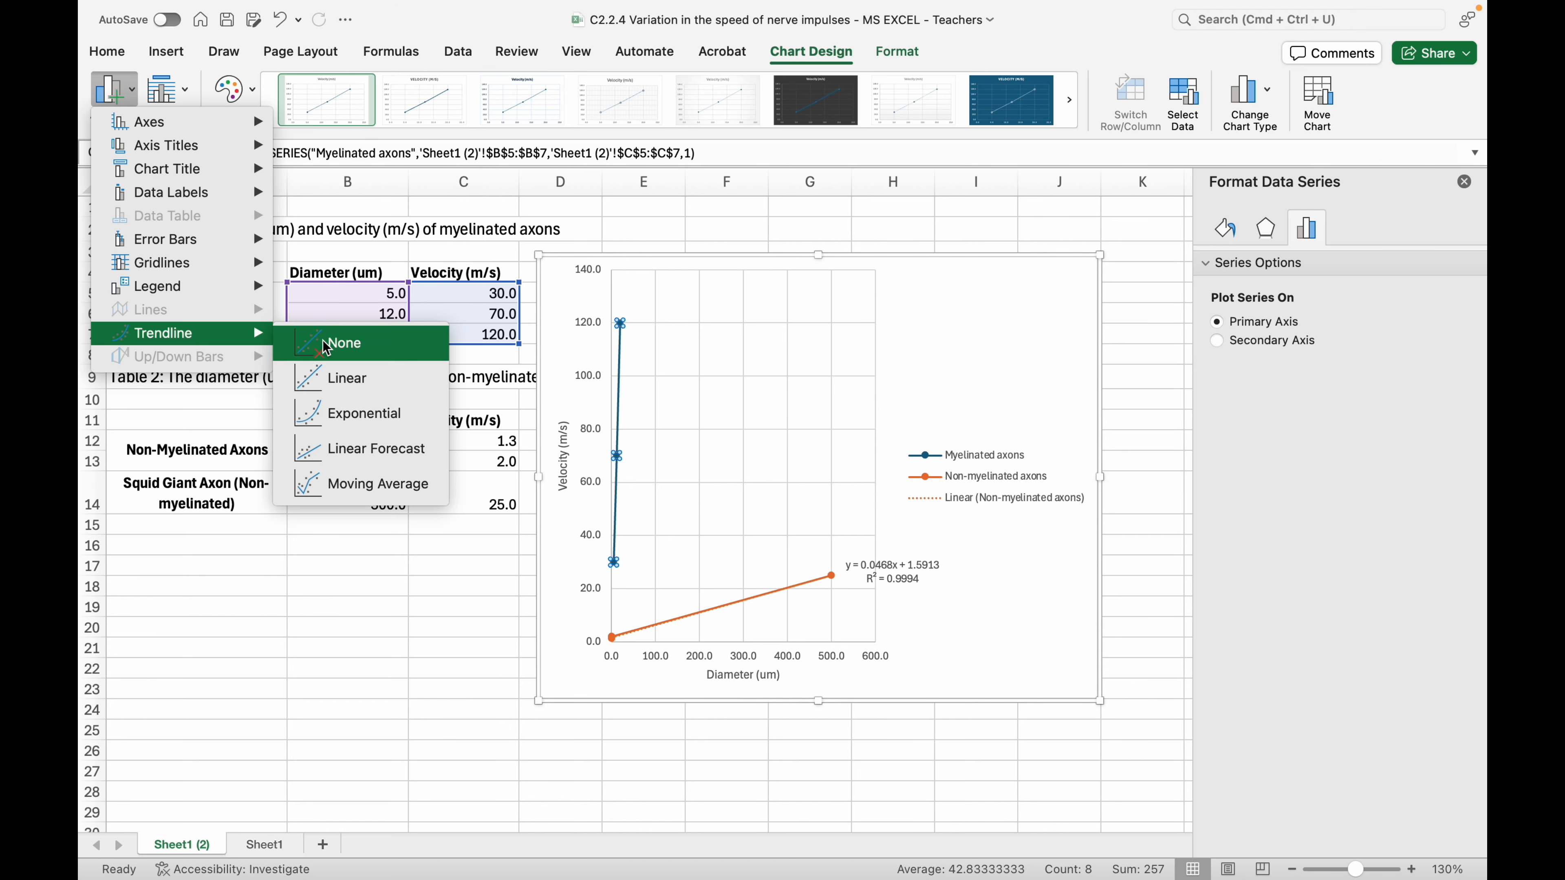
{"action": "left_click", "coordinate": [333, 385]}
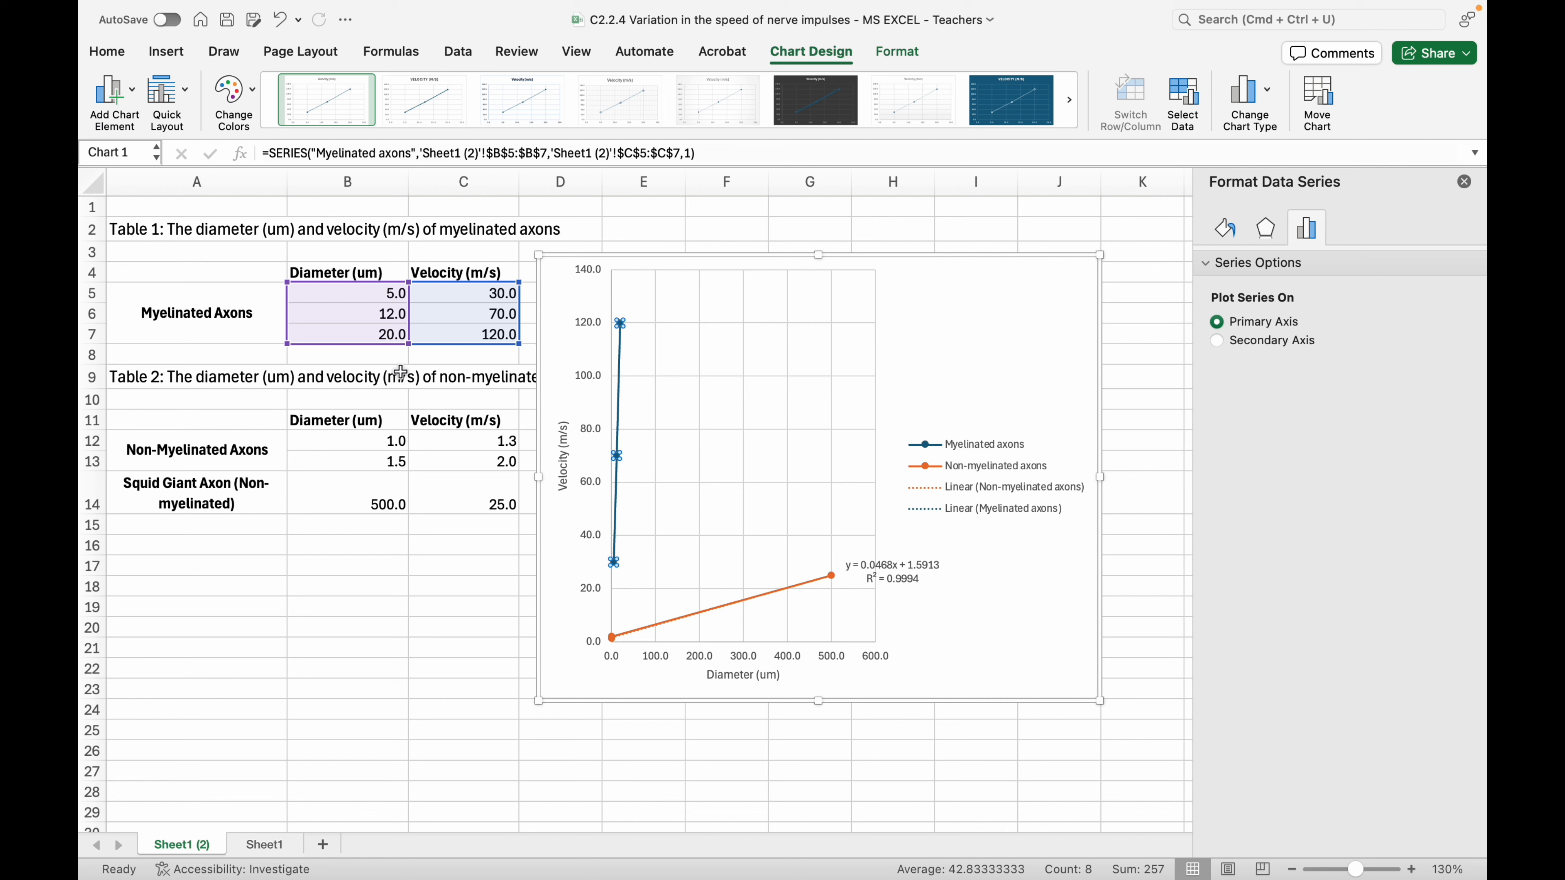
Step: Display the equation and R-squared value of the myelinated trendline and move their label inside the plot, beside the line's upper end
{"action": "left_click", "coordinate": [621, 369]}
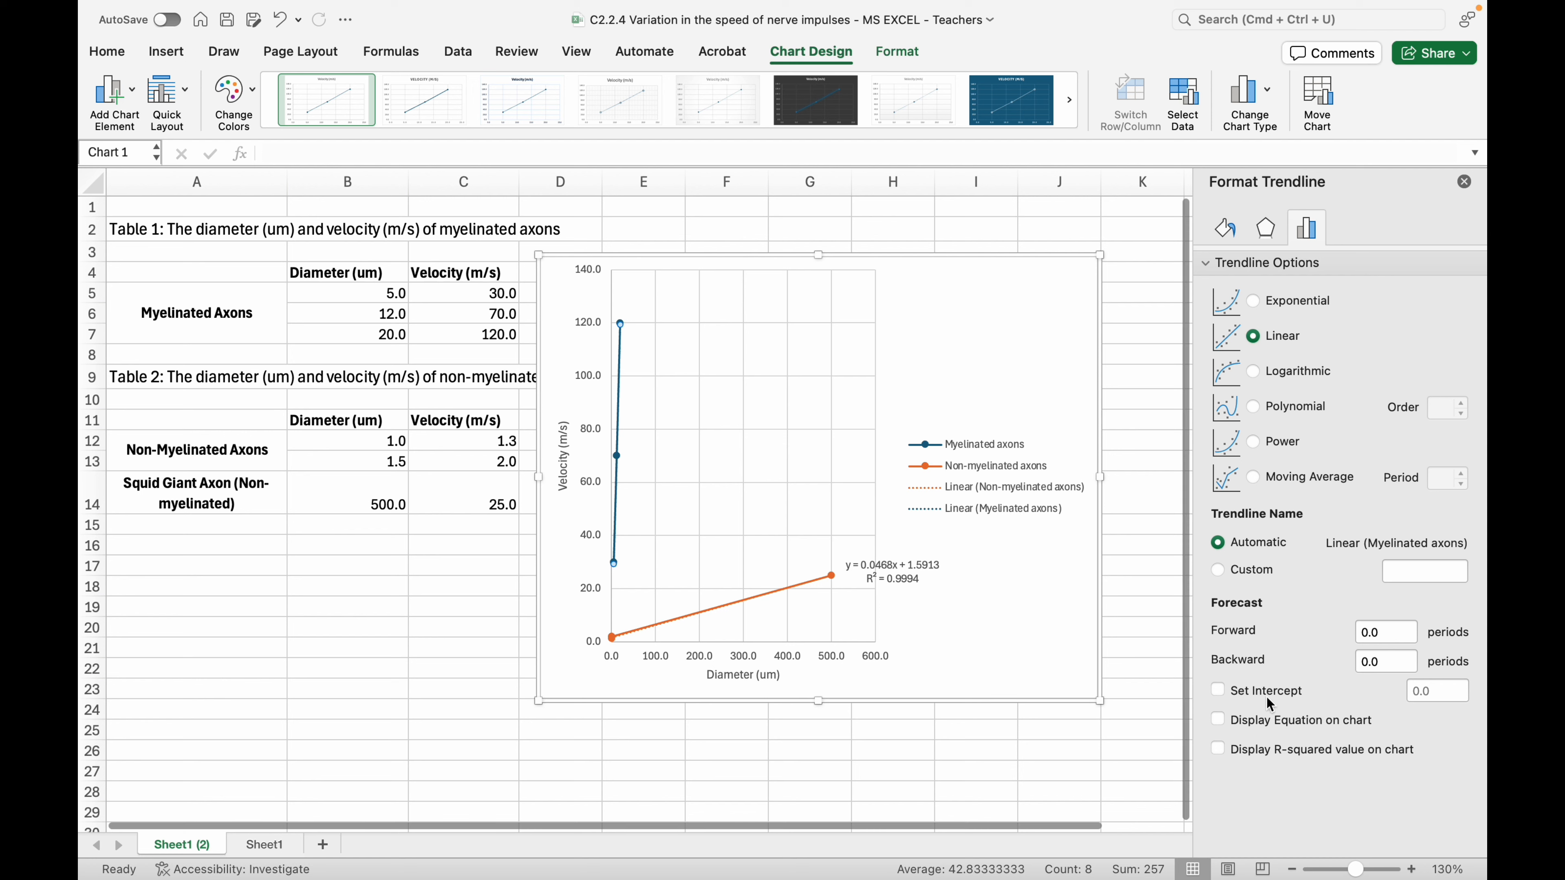
{"action": "left_click", "coordinate": [1218, 720]}
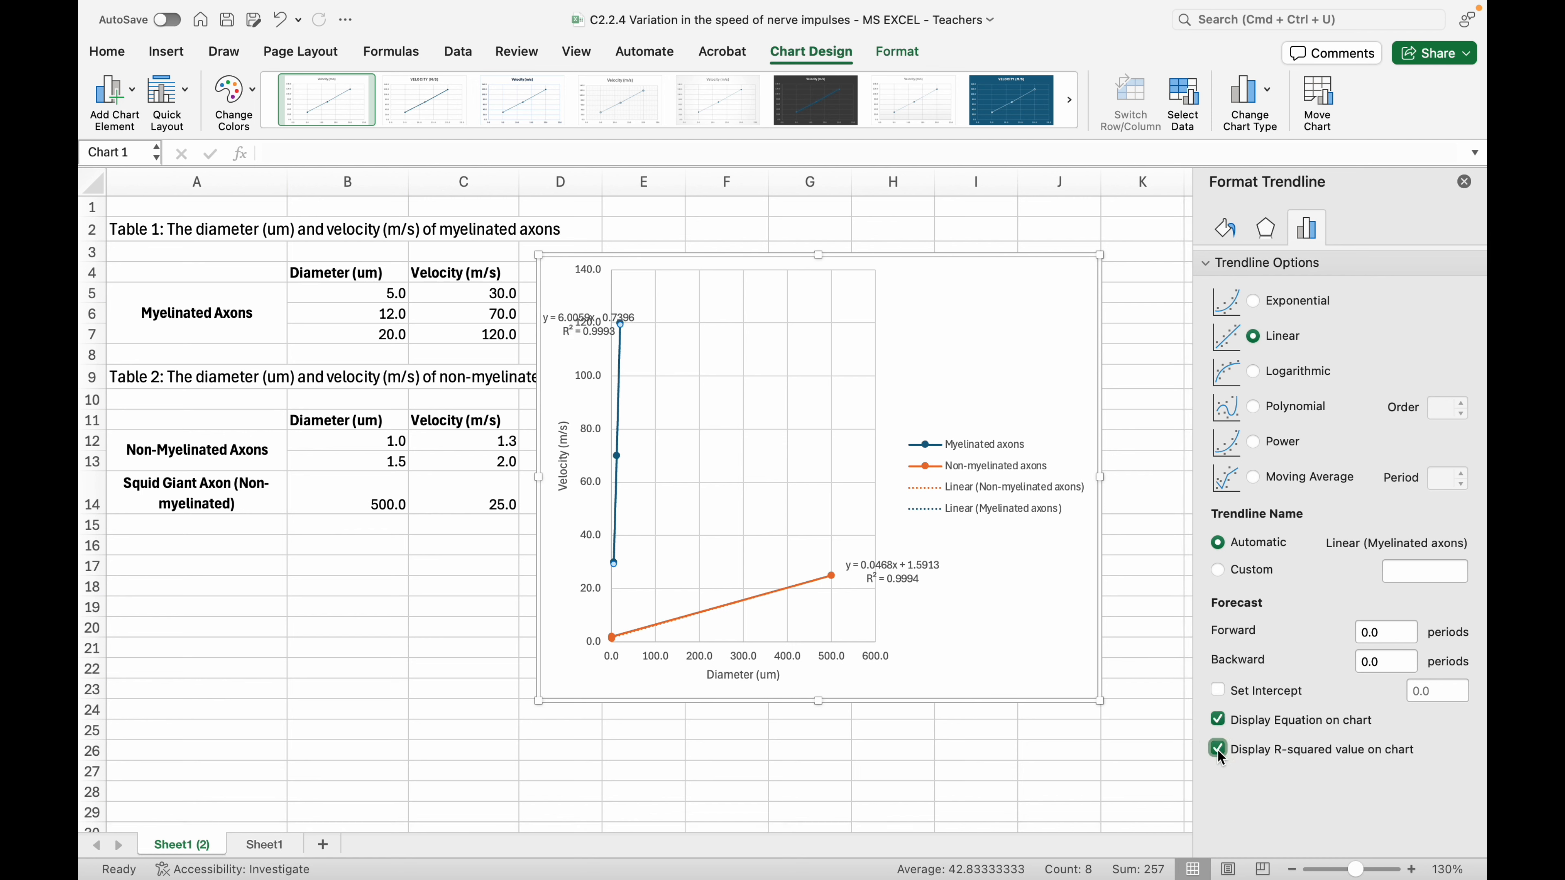
{"action": "left_click_drag", "start_coordinate": [562, 322], "coordinate": [651, 338]}
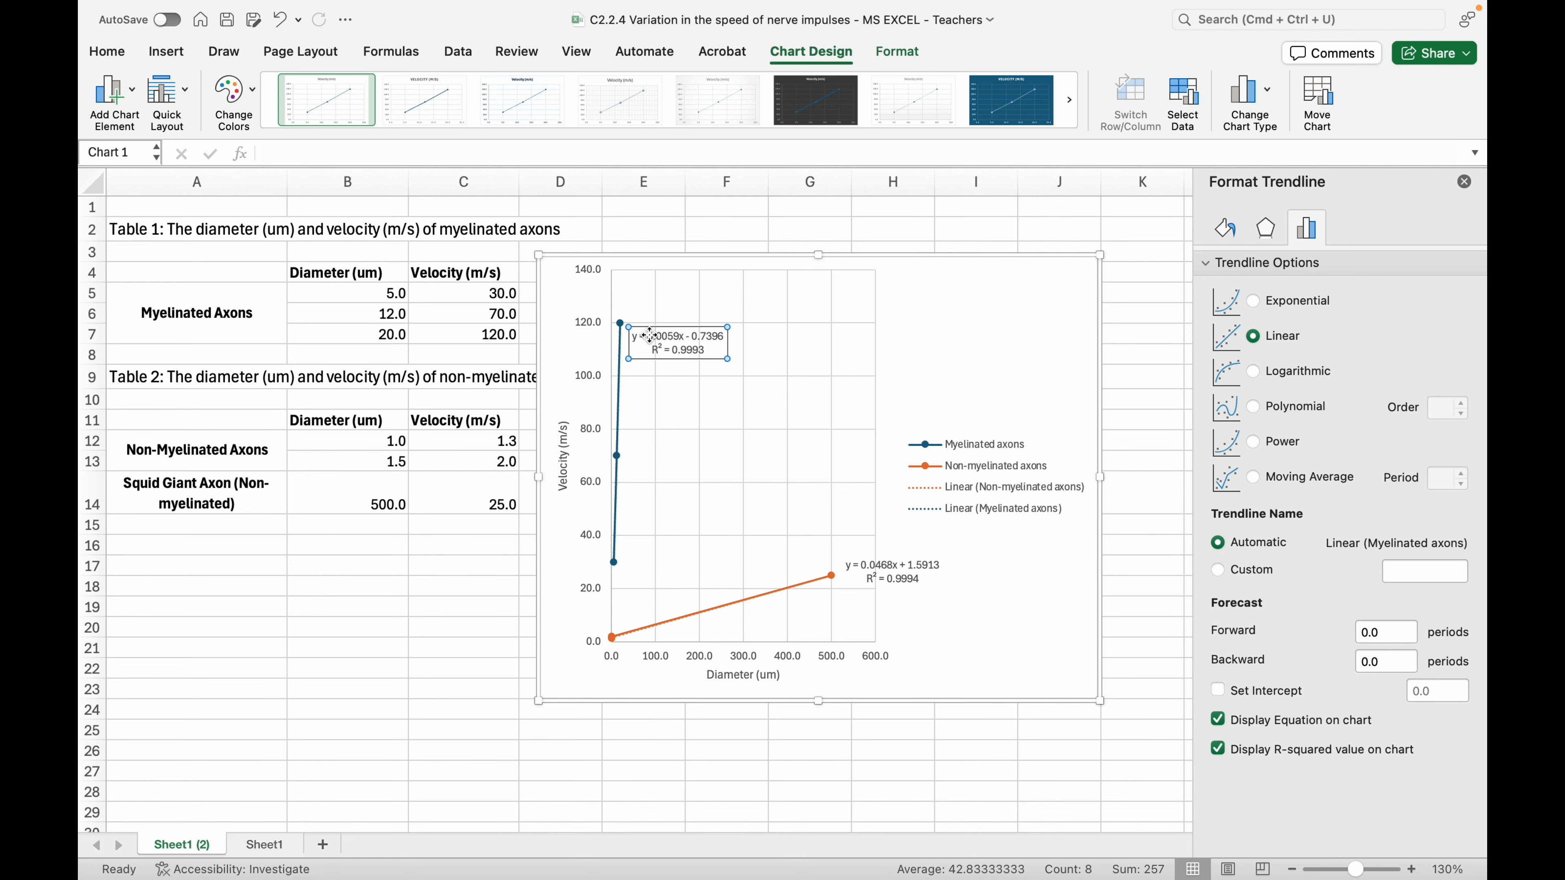
Step: Close the formatting pane and enlarge the chart to span about columns D to M, down to row 27
{"action": "left_click", "coordinate": [1101, 315]}
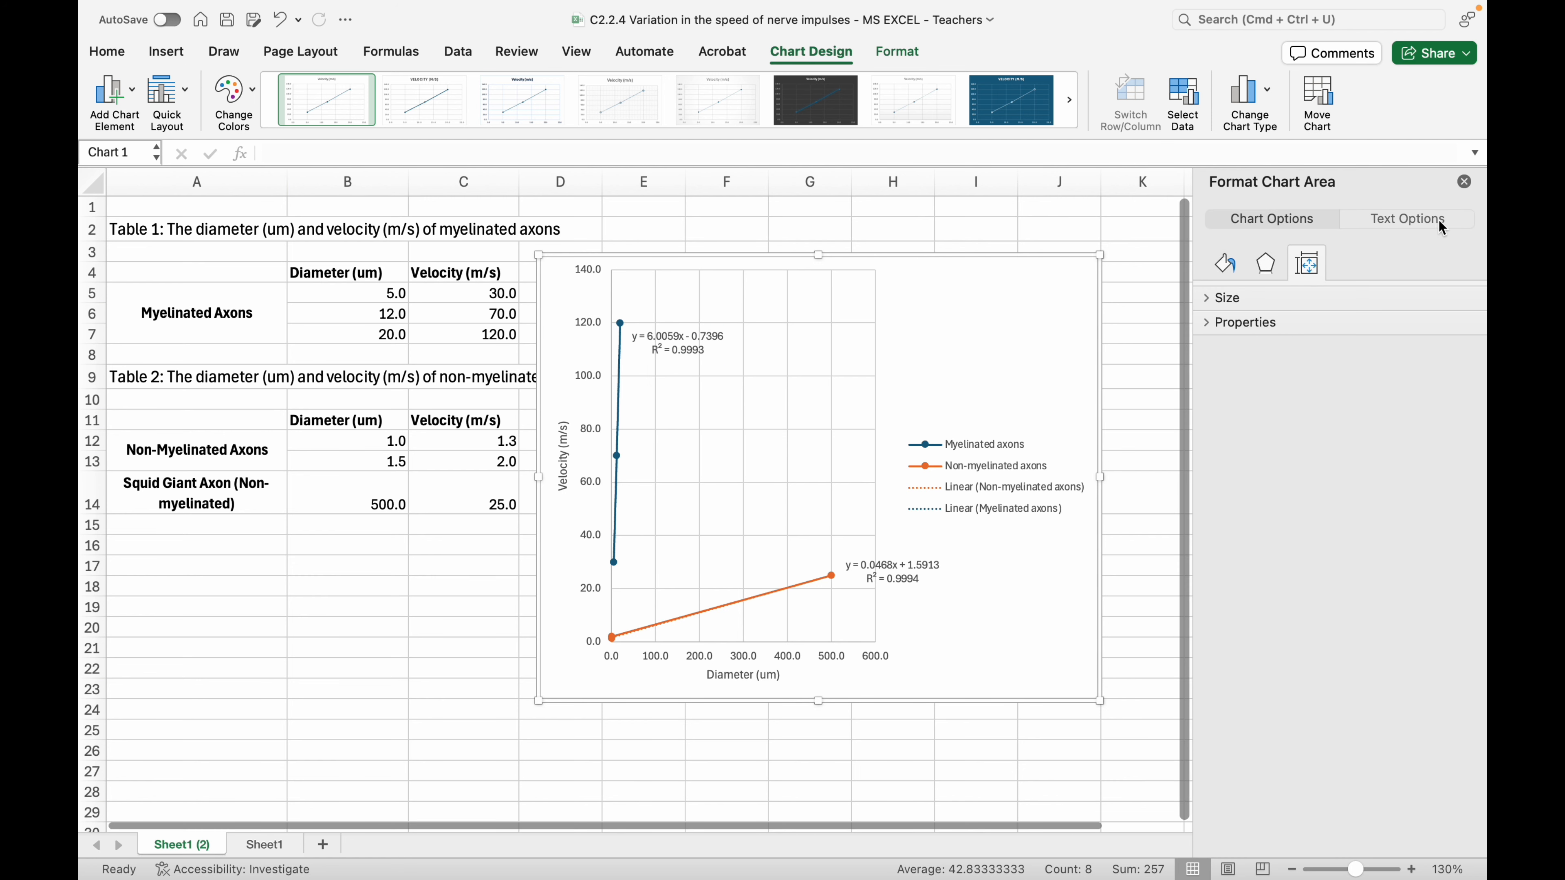
{"action": "left_click", "coordinate": [1465, 183]}
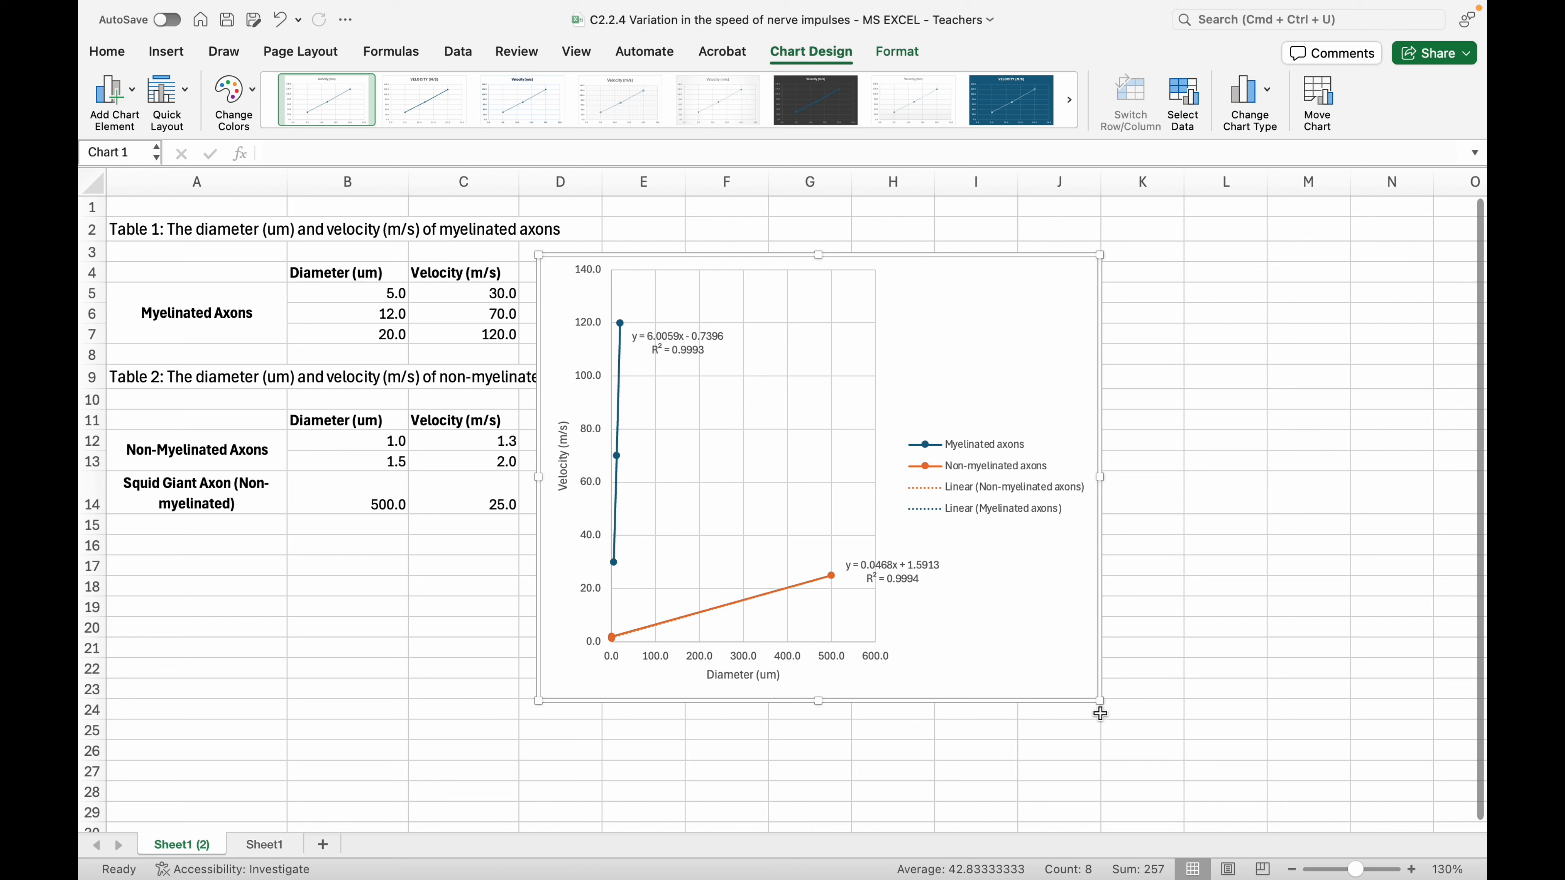
{"action": "left_click_drag", "start_coordinate": [1101, 702], "coordinate": [1358, 771]}
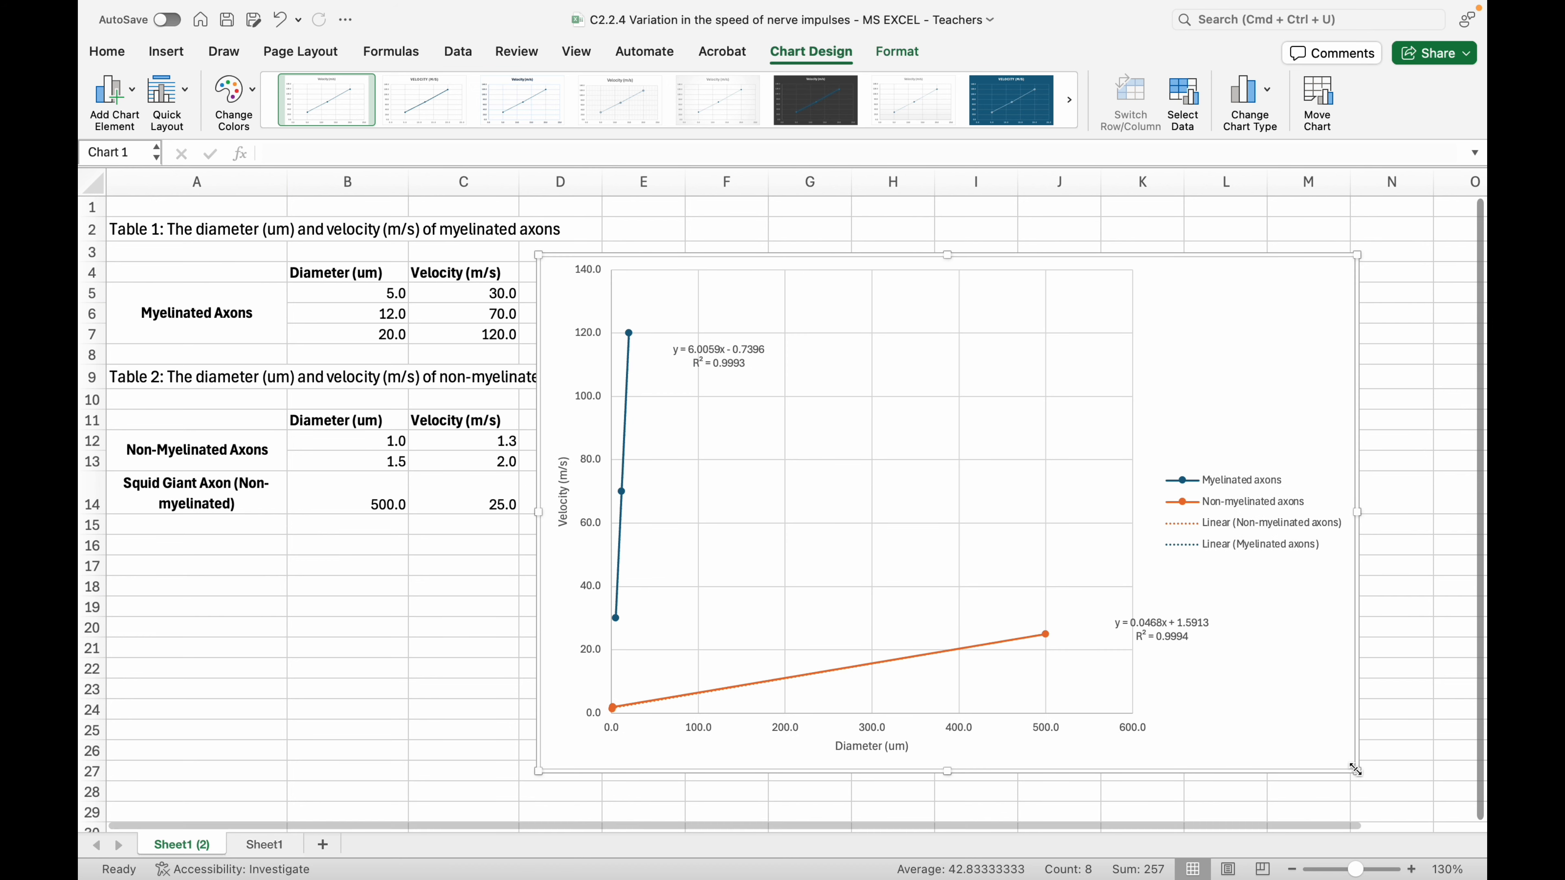
Step: Add the title "The relationship between diameter (um) and velocity (m/s) in myelinated and non-myelinated axons." above the chart
{"action": "left_click", "coordinate": [113, 93]}
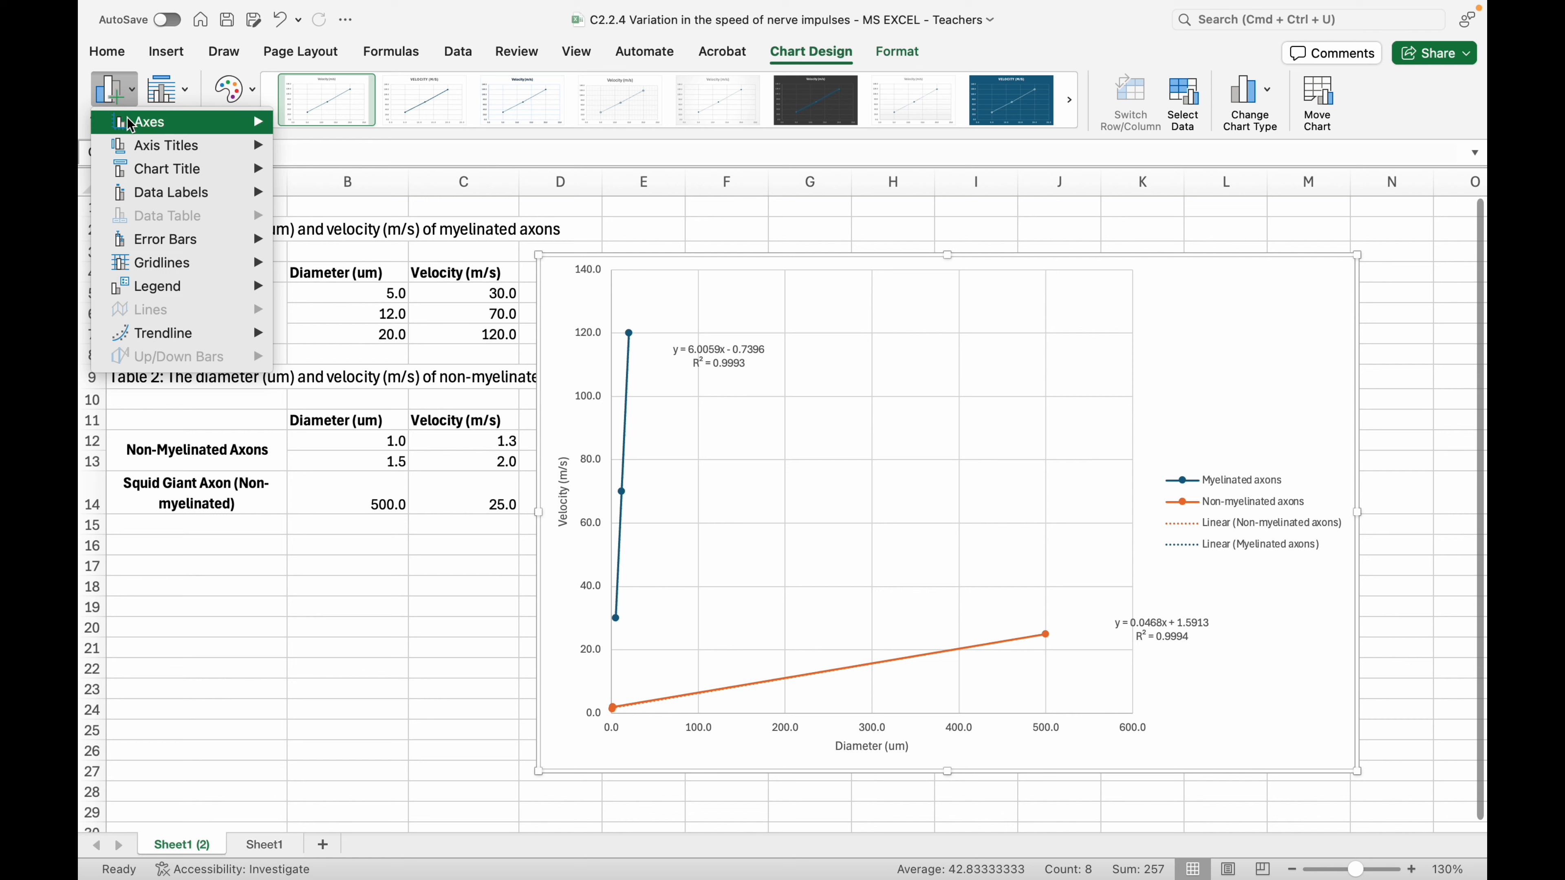
{"action": "mouse_move", "coordinate": [132, 128]}
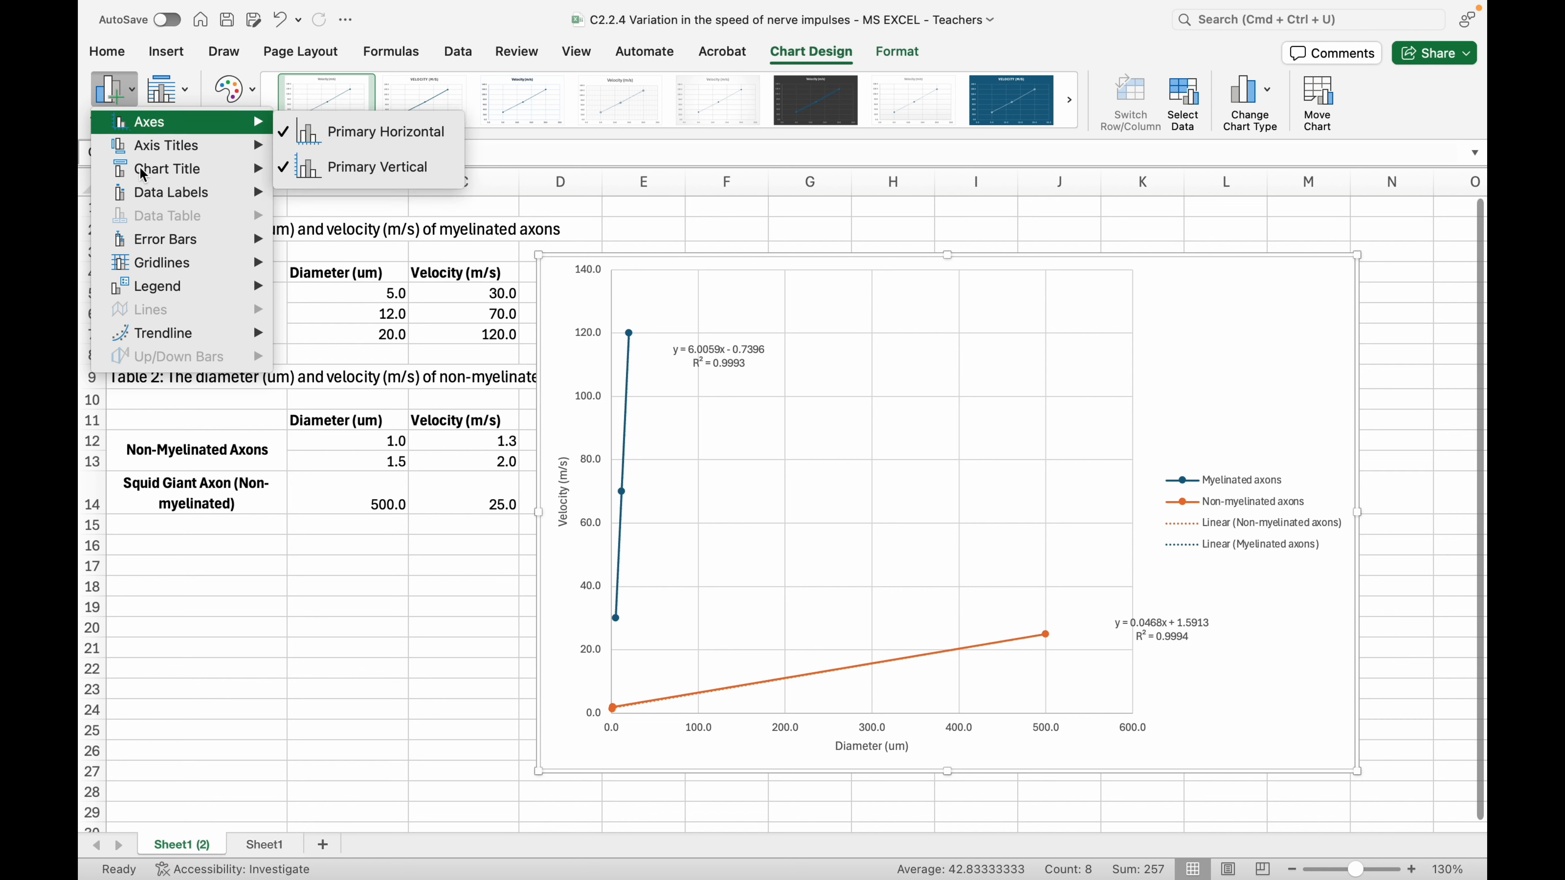
{"action": "mouse_move", "coordinate": [191, 169]}
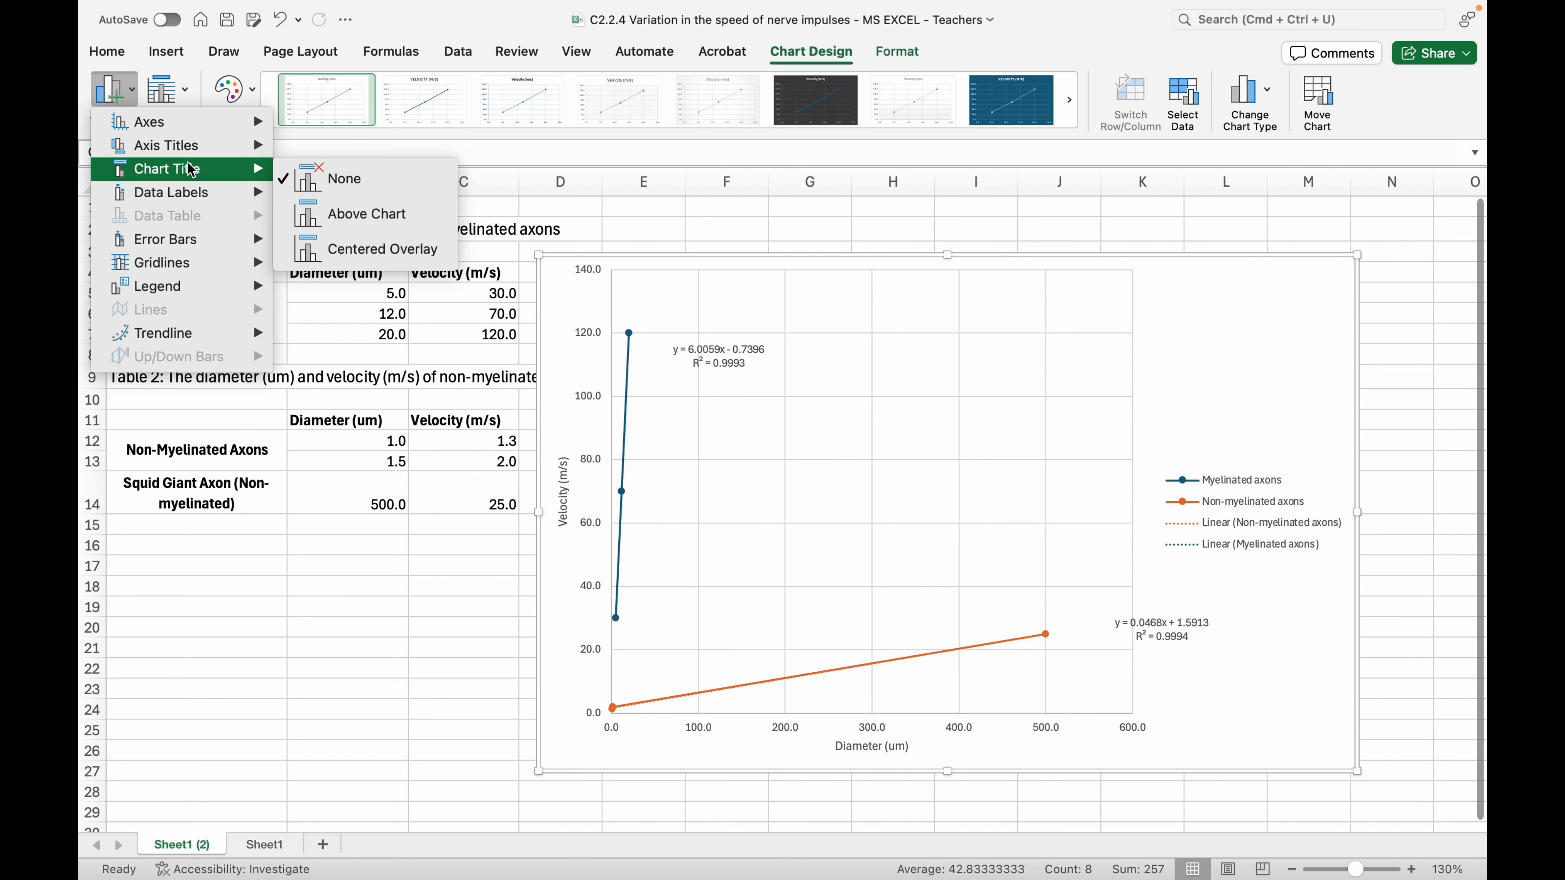
{"action": "left_click", "coordinate": [336, 214]}
{"action": "triple_click", "coordinate": [941, 277]}
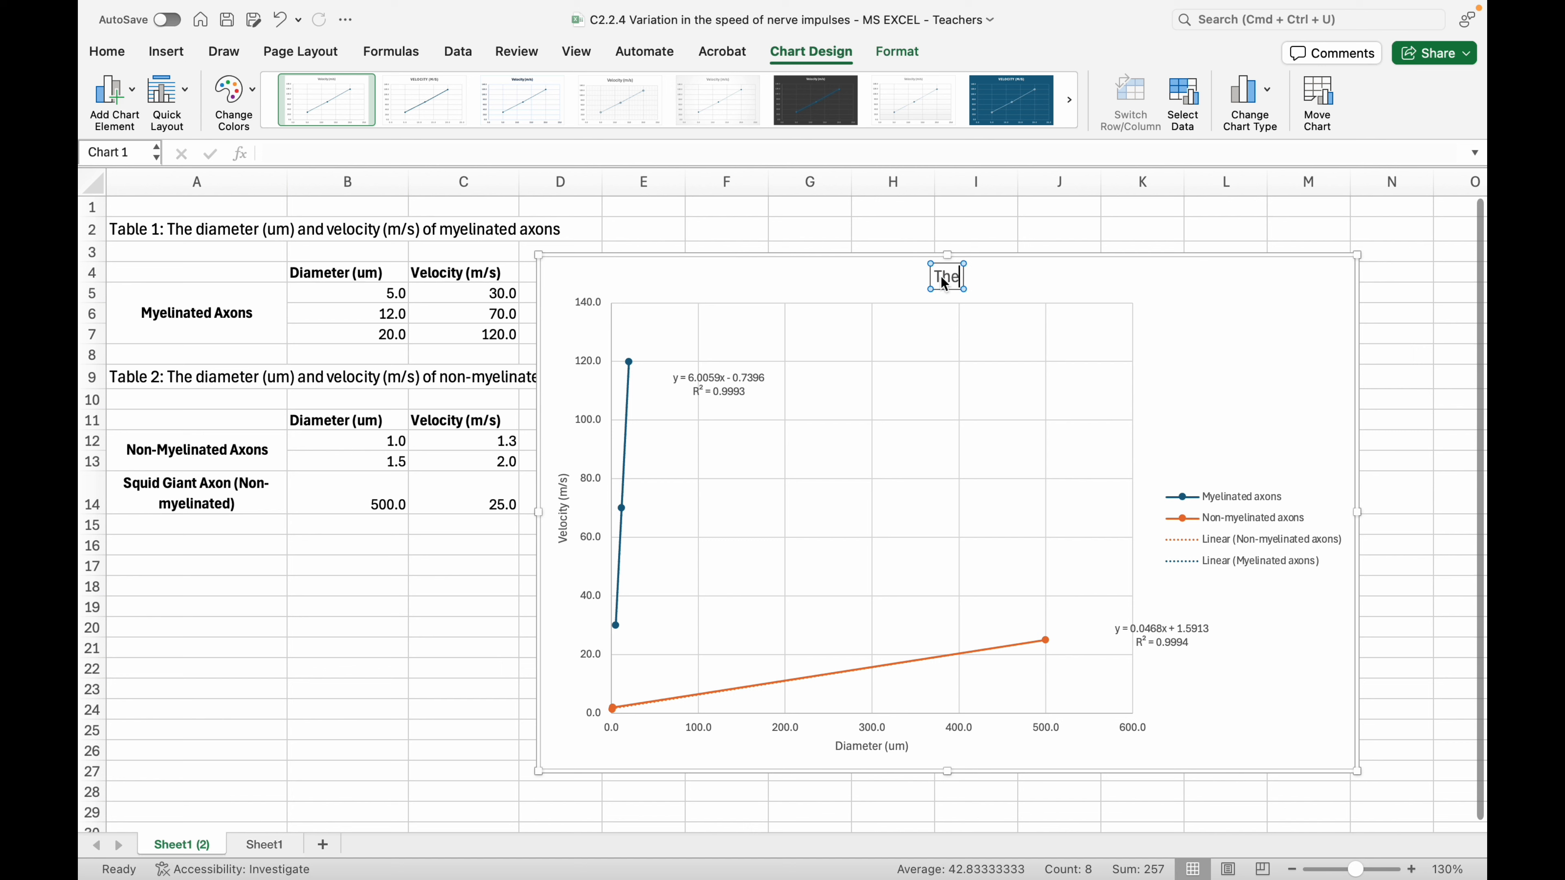
{"action": "type", "text": "relatin"}
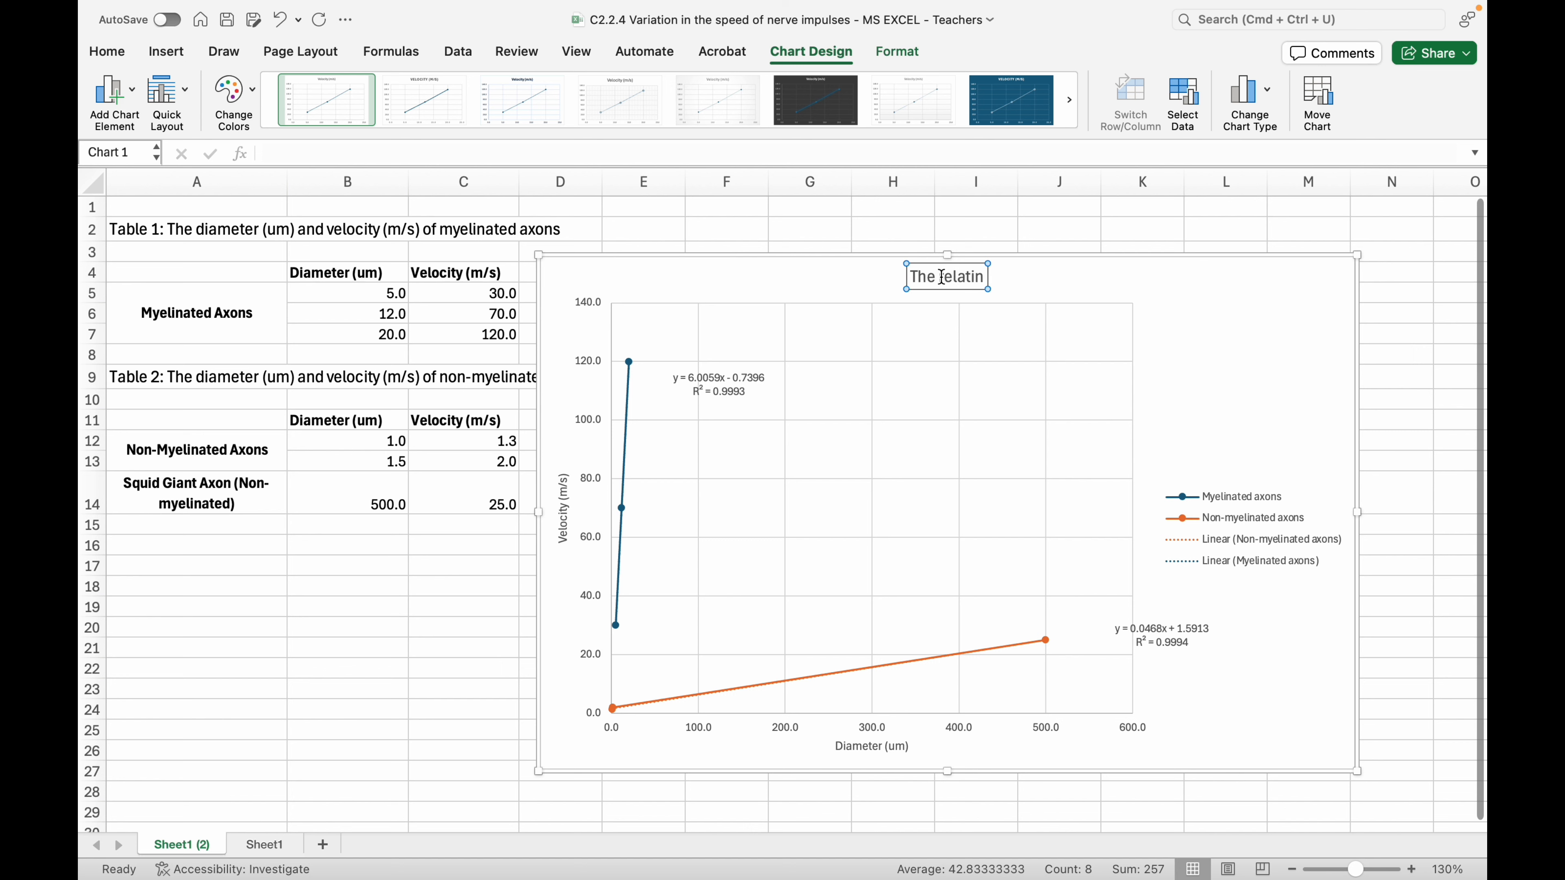
{"action": "key", "text": "BackSpace"}
{"action": "type", "text": "onship b"}
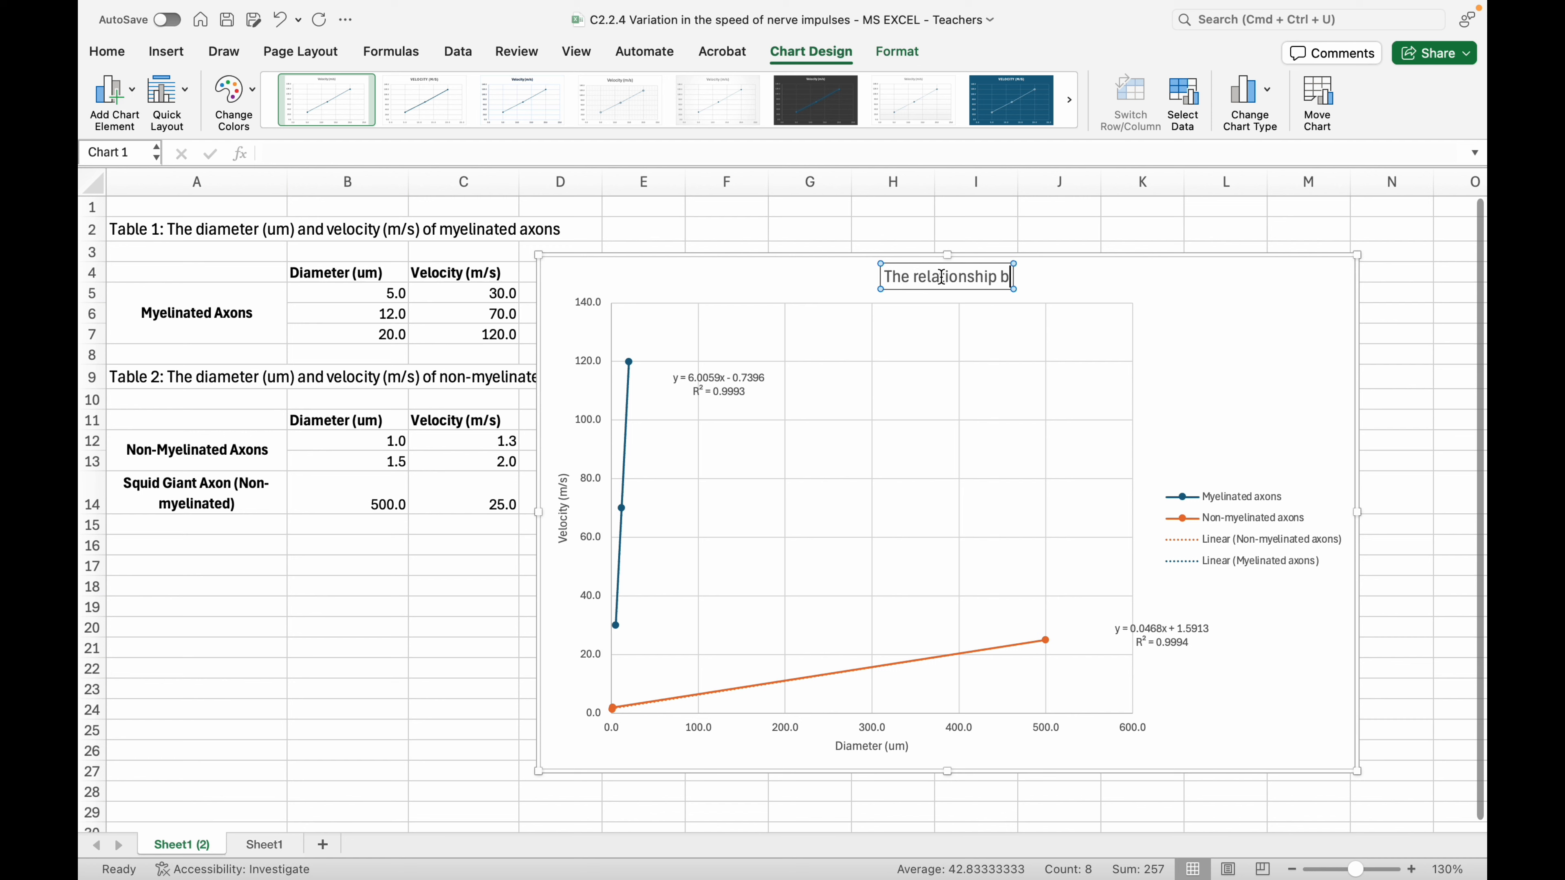
{"action": "type", "text": "etween d"}
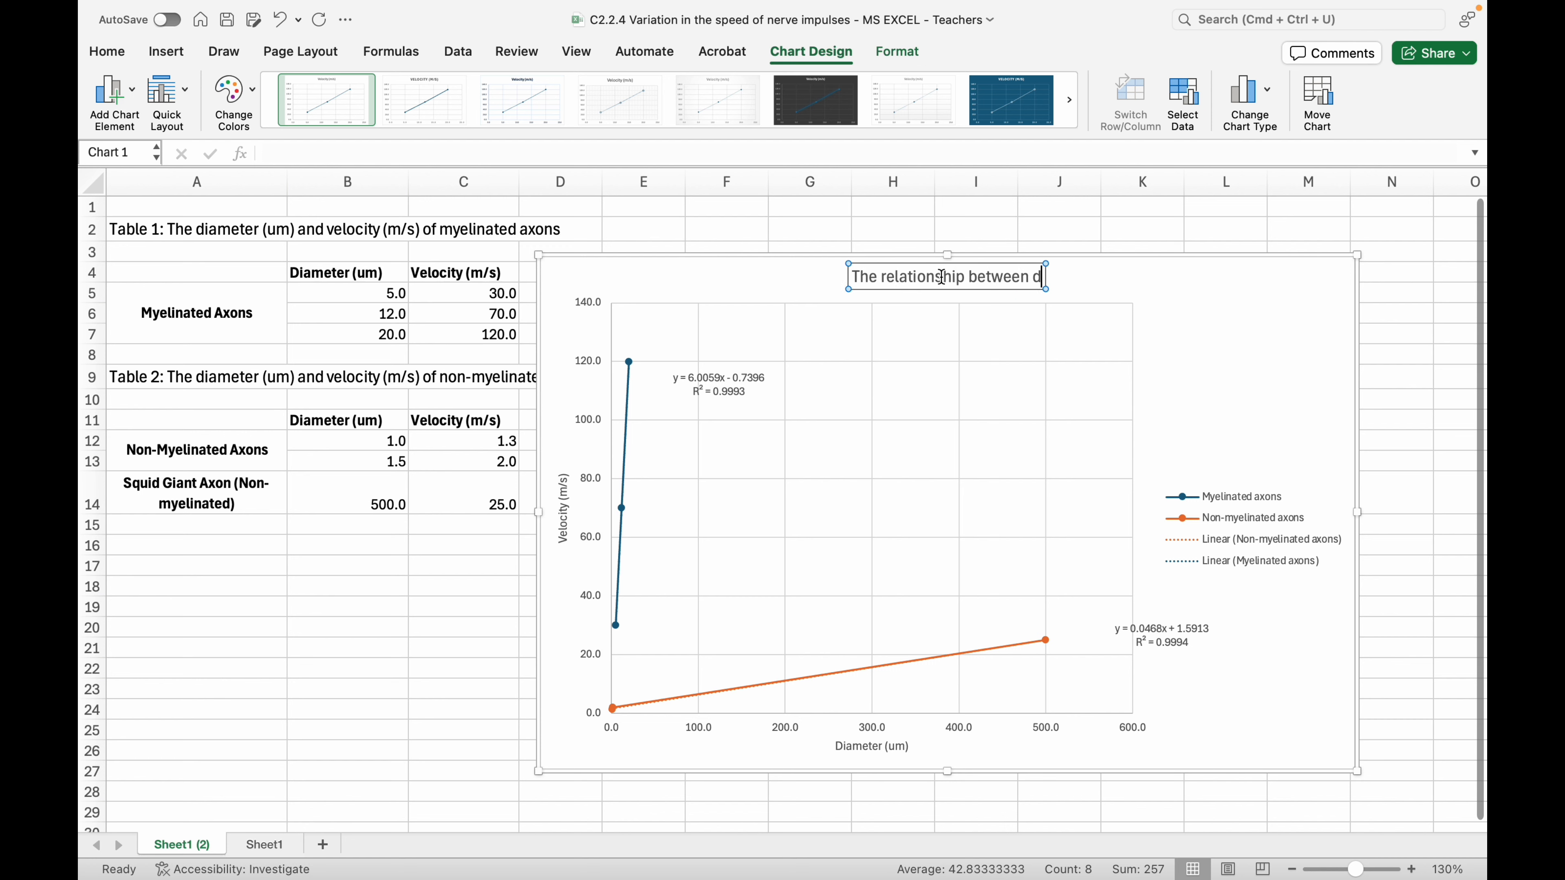
{"action": "type", "text": "iamet"}
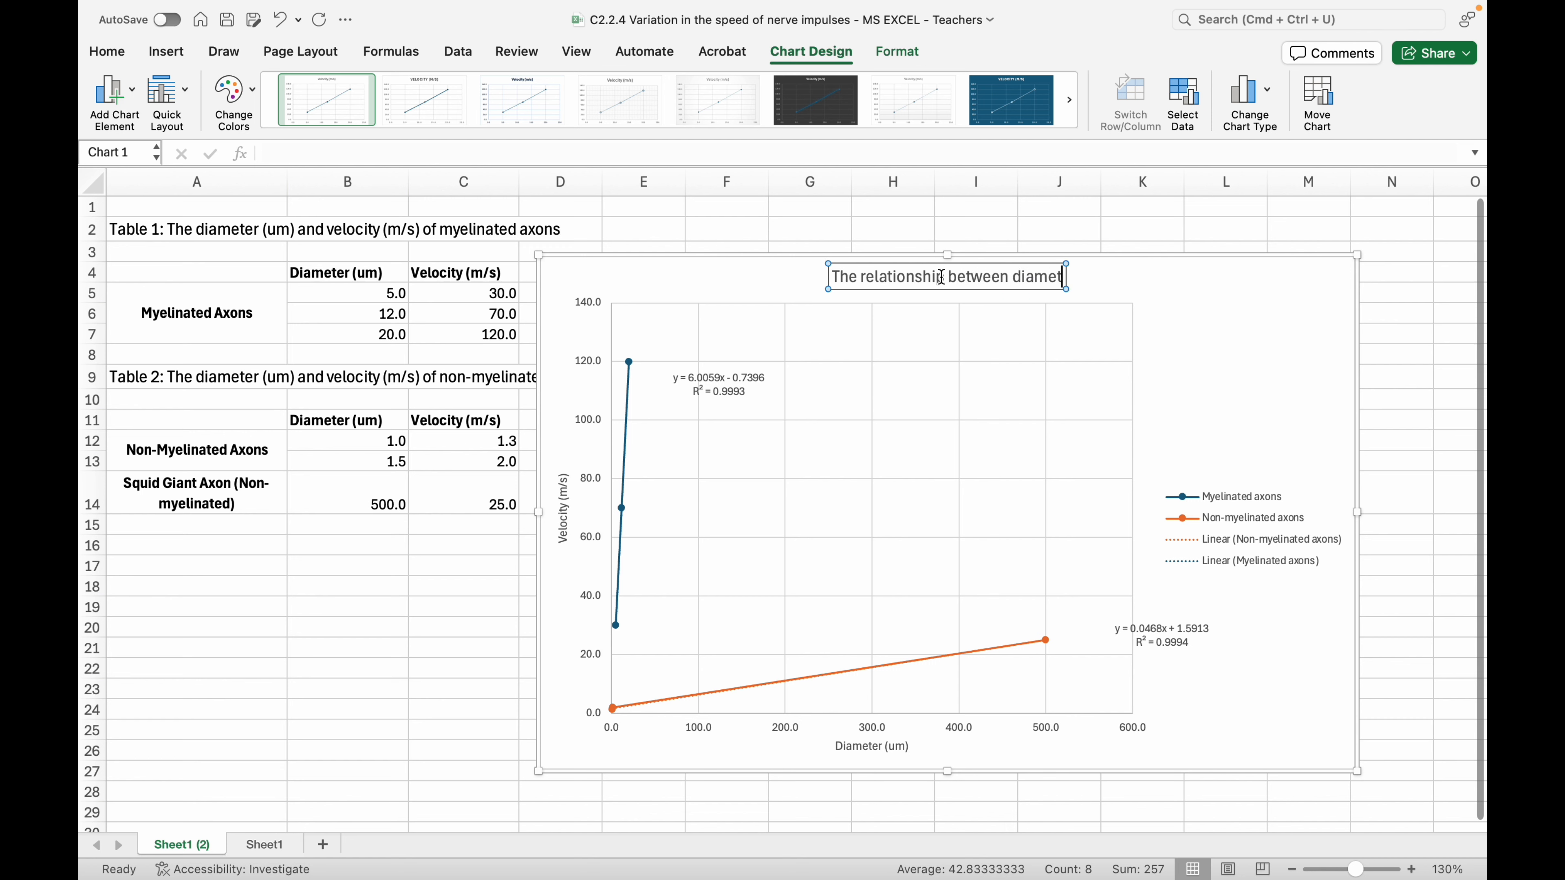
{"action": "type", "text": "er (u"}
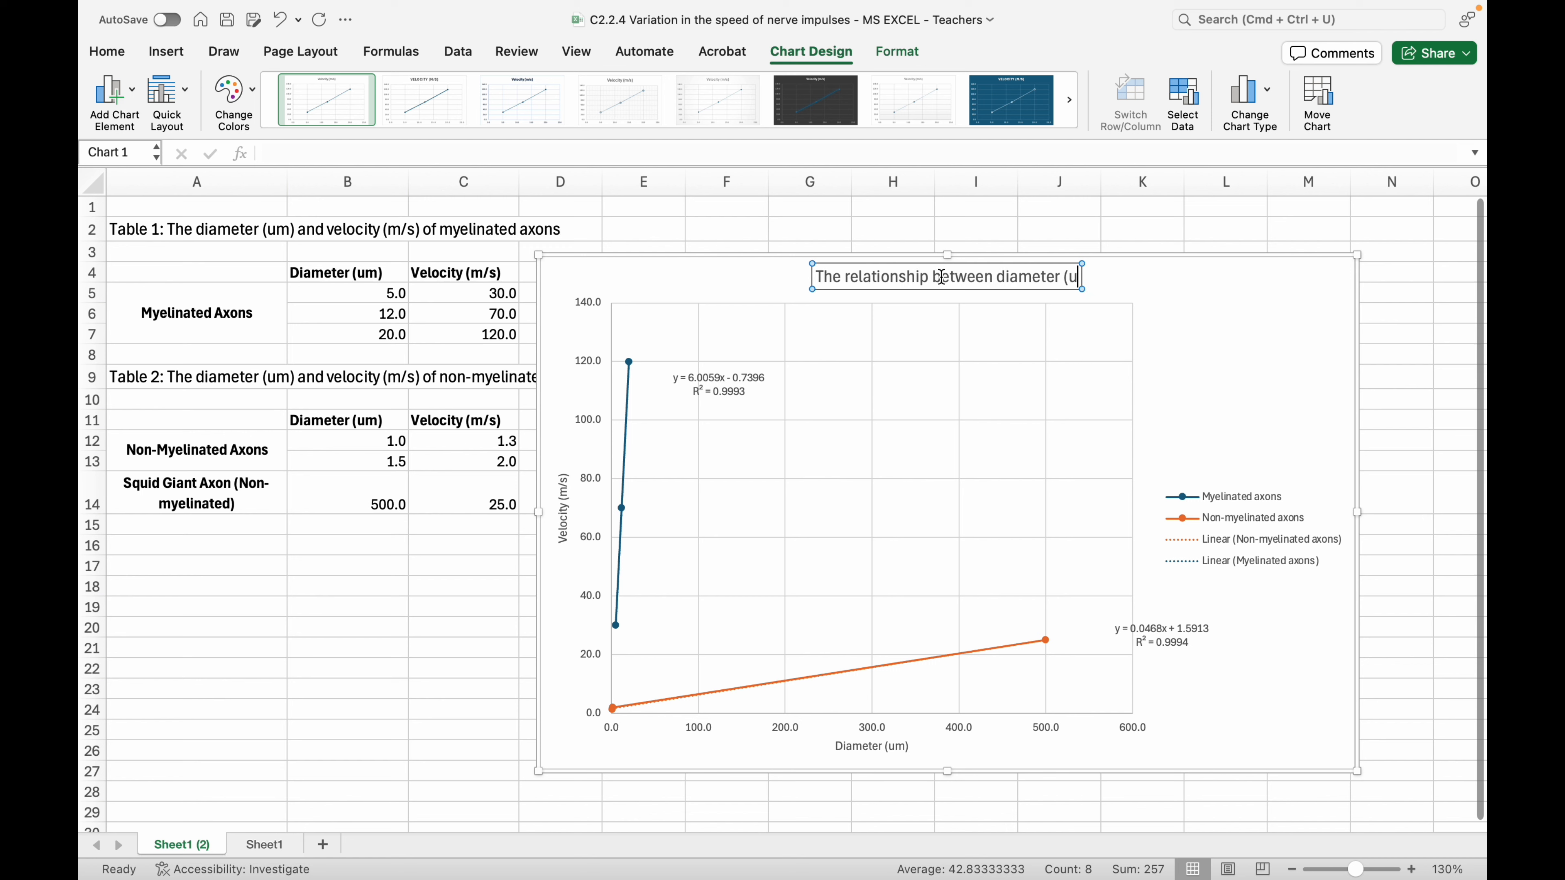
{"action": "type", "text": "m) and eel"}
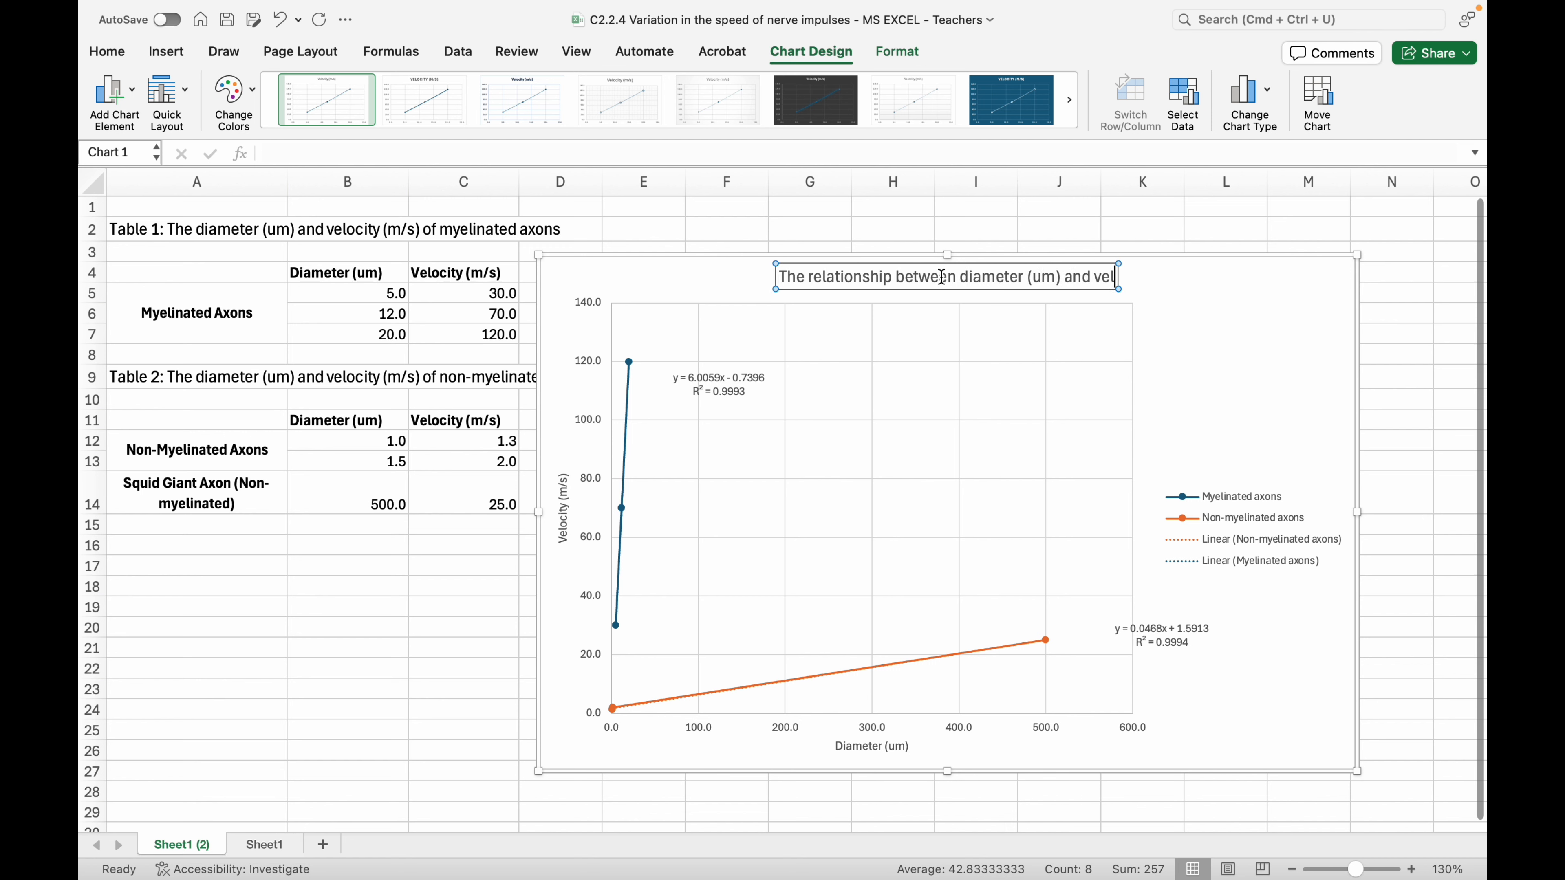
{"action": "type", "text": "ocity (m/"}
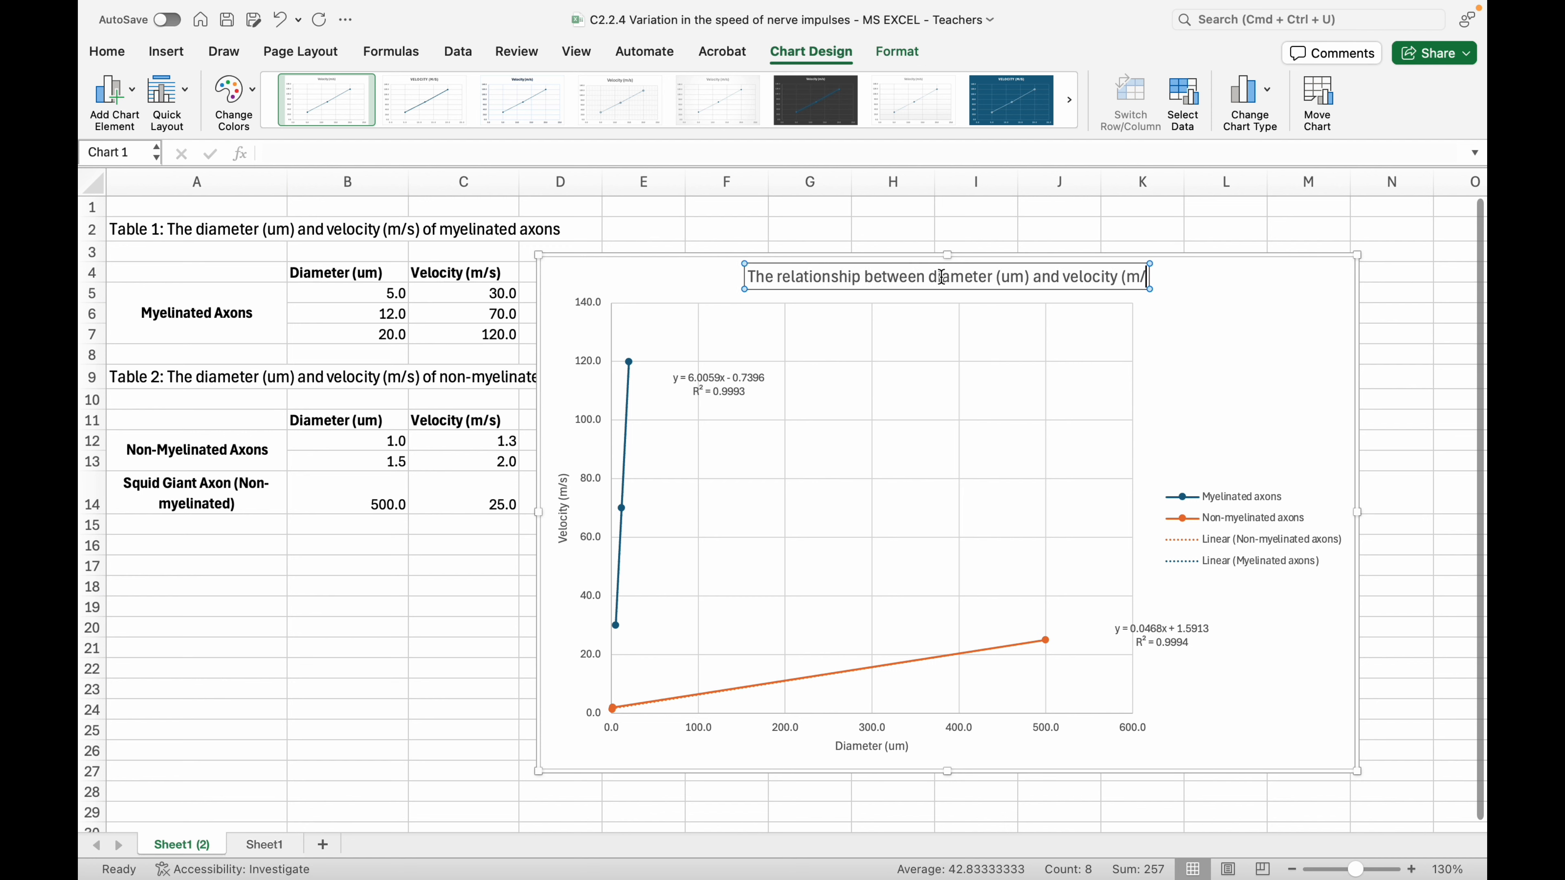
{"action": "type", "text": "s) in myelinated and"}
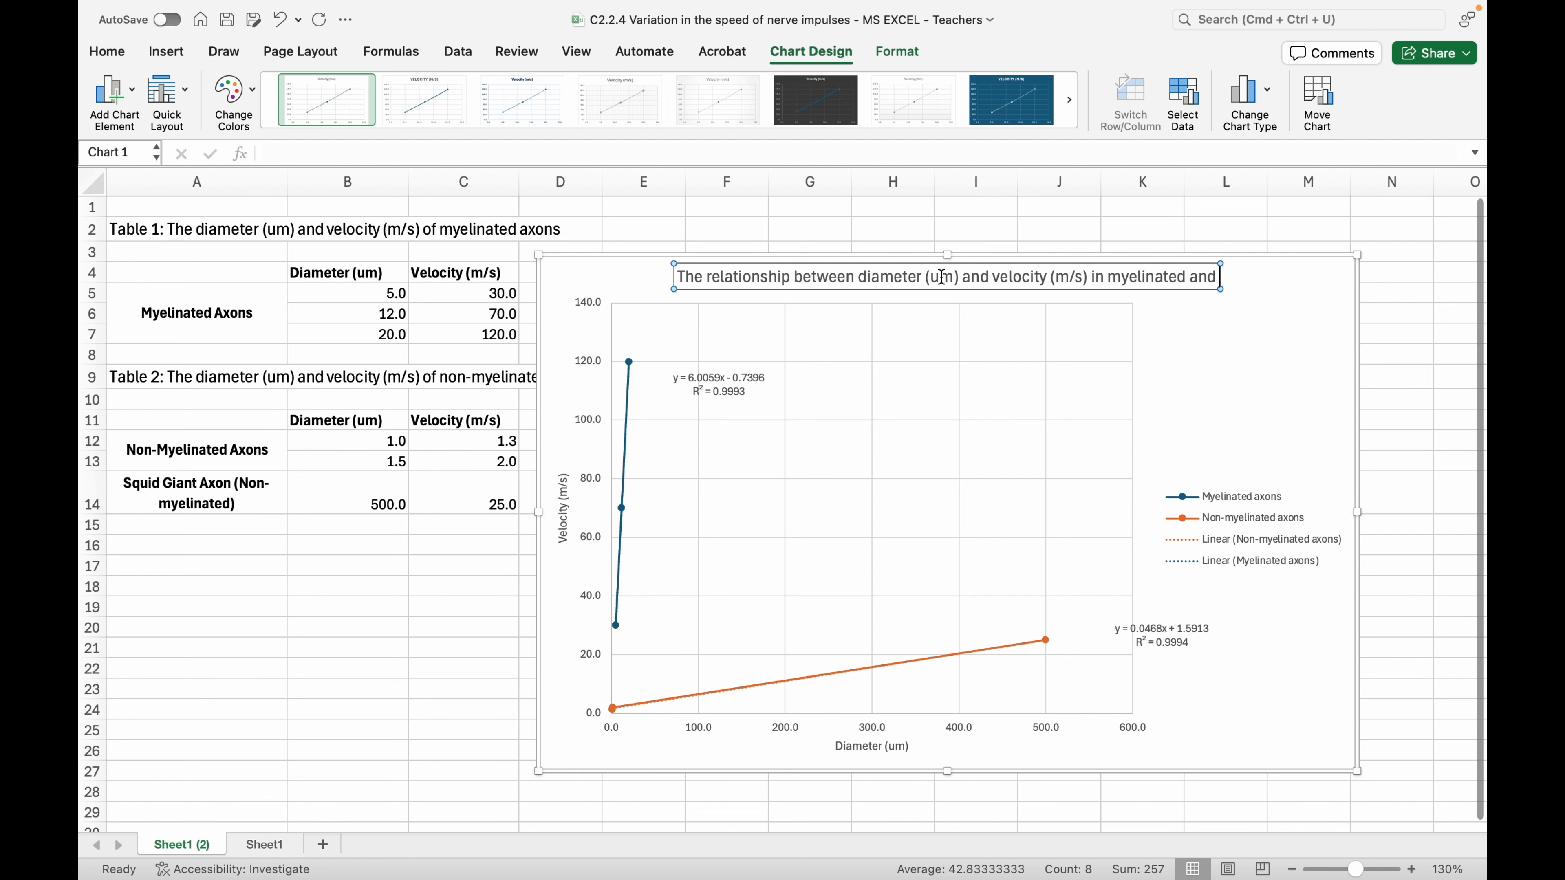
{"action": "type", "text": " non-myelinate"}
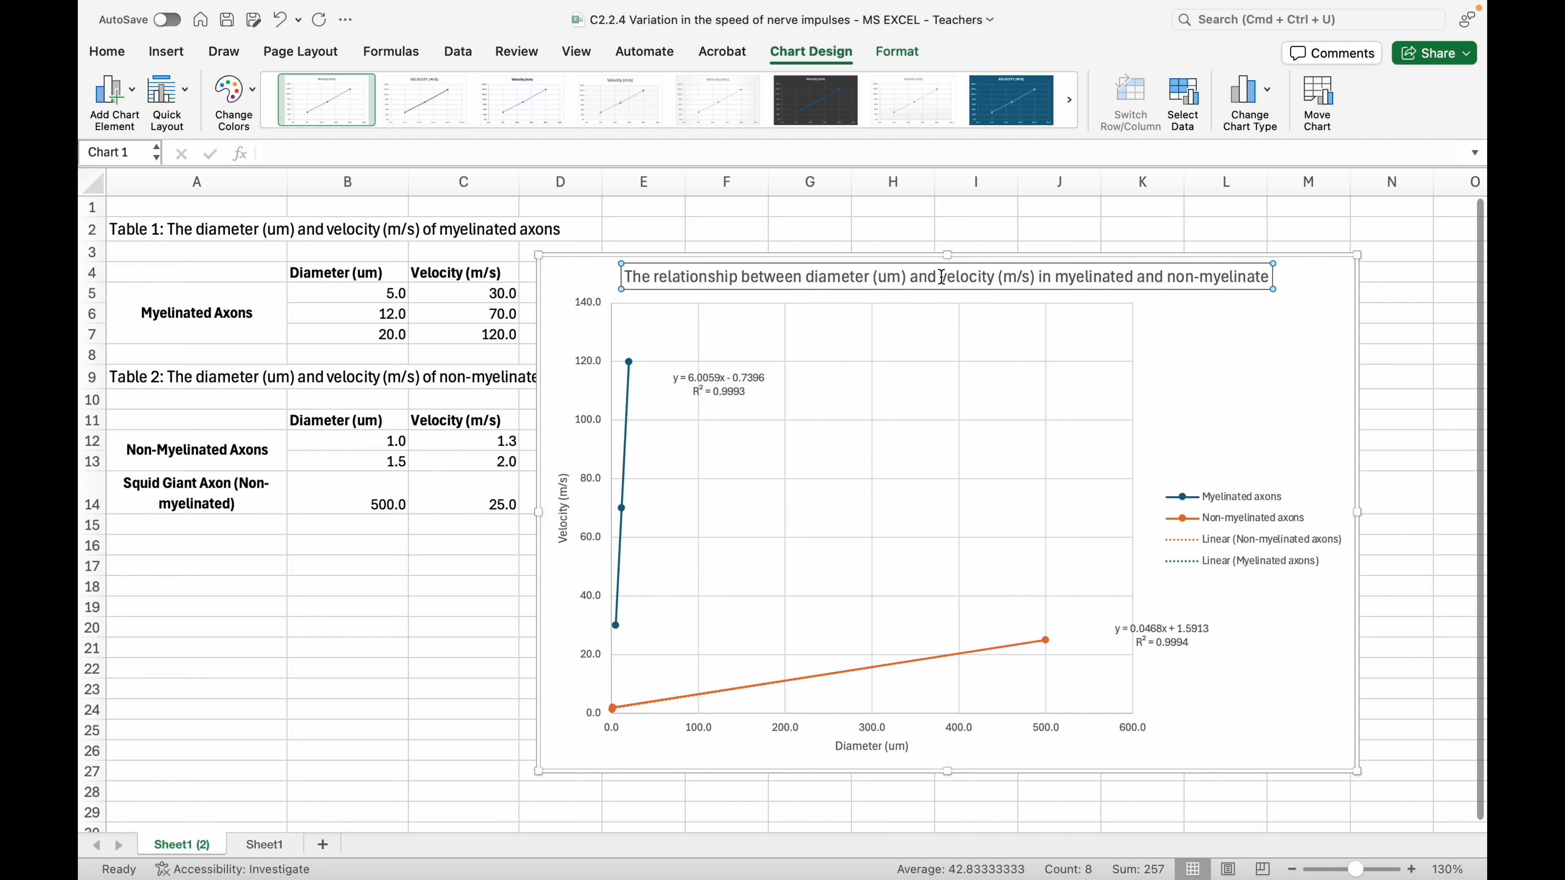
{"action": "type", "text": "d axons."}
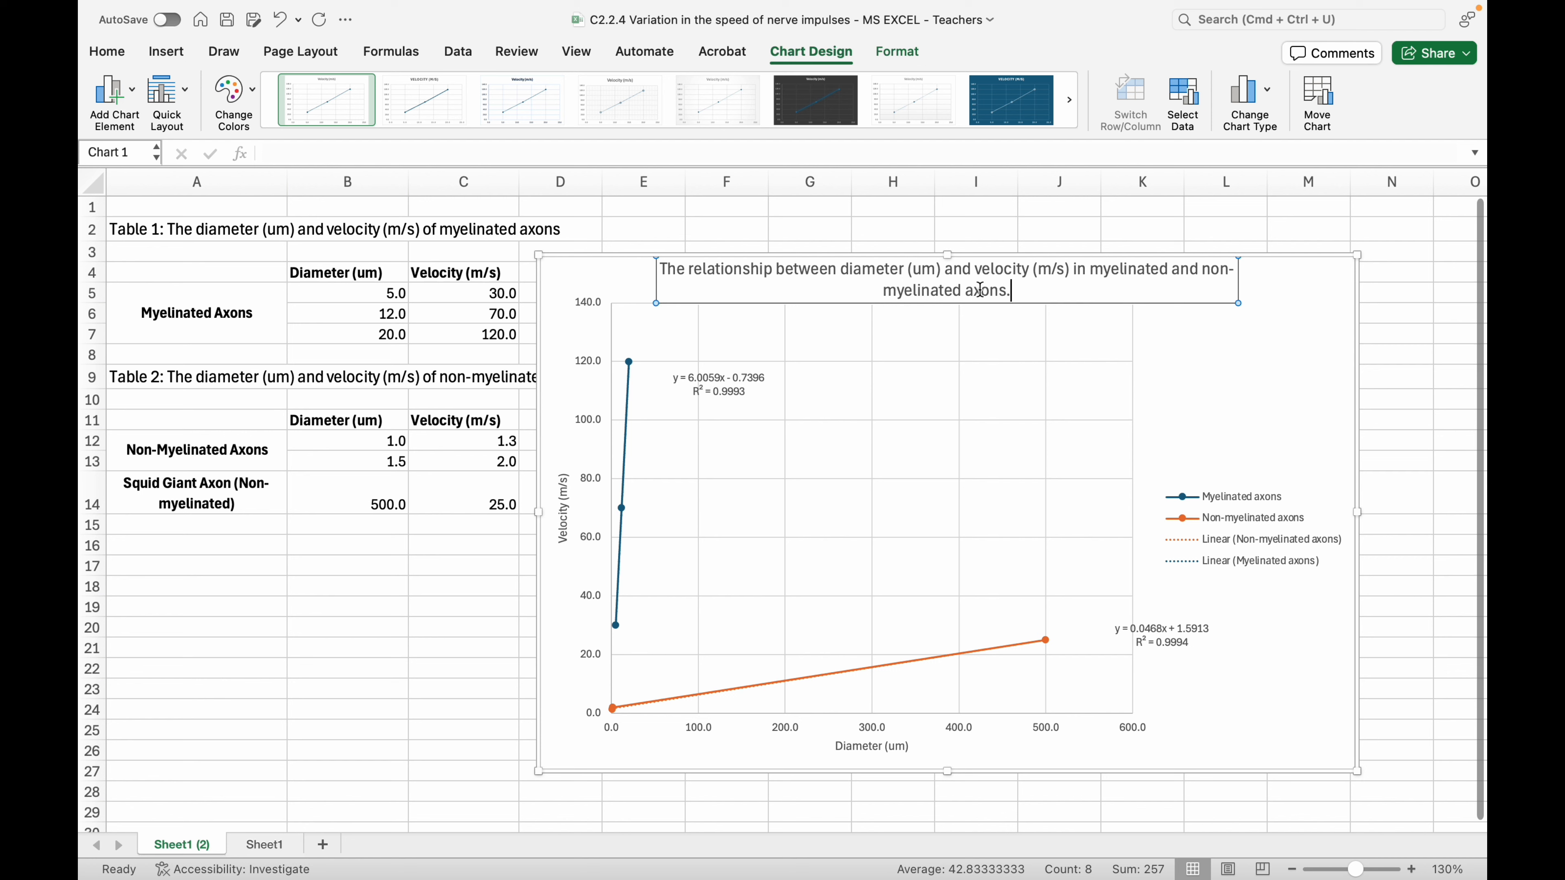
{"action": "left_click", "coordinate": [1276, 395]}
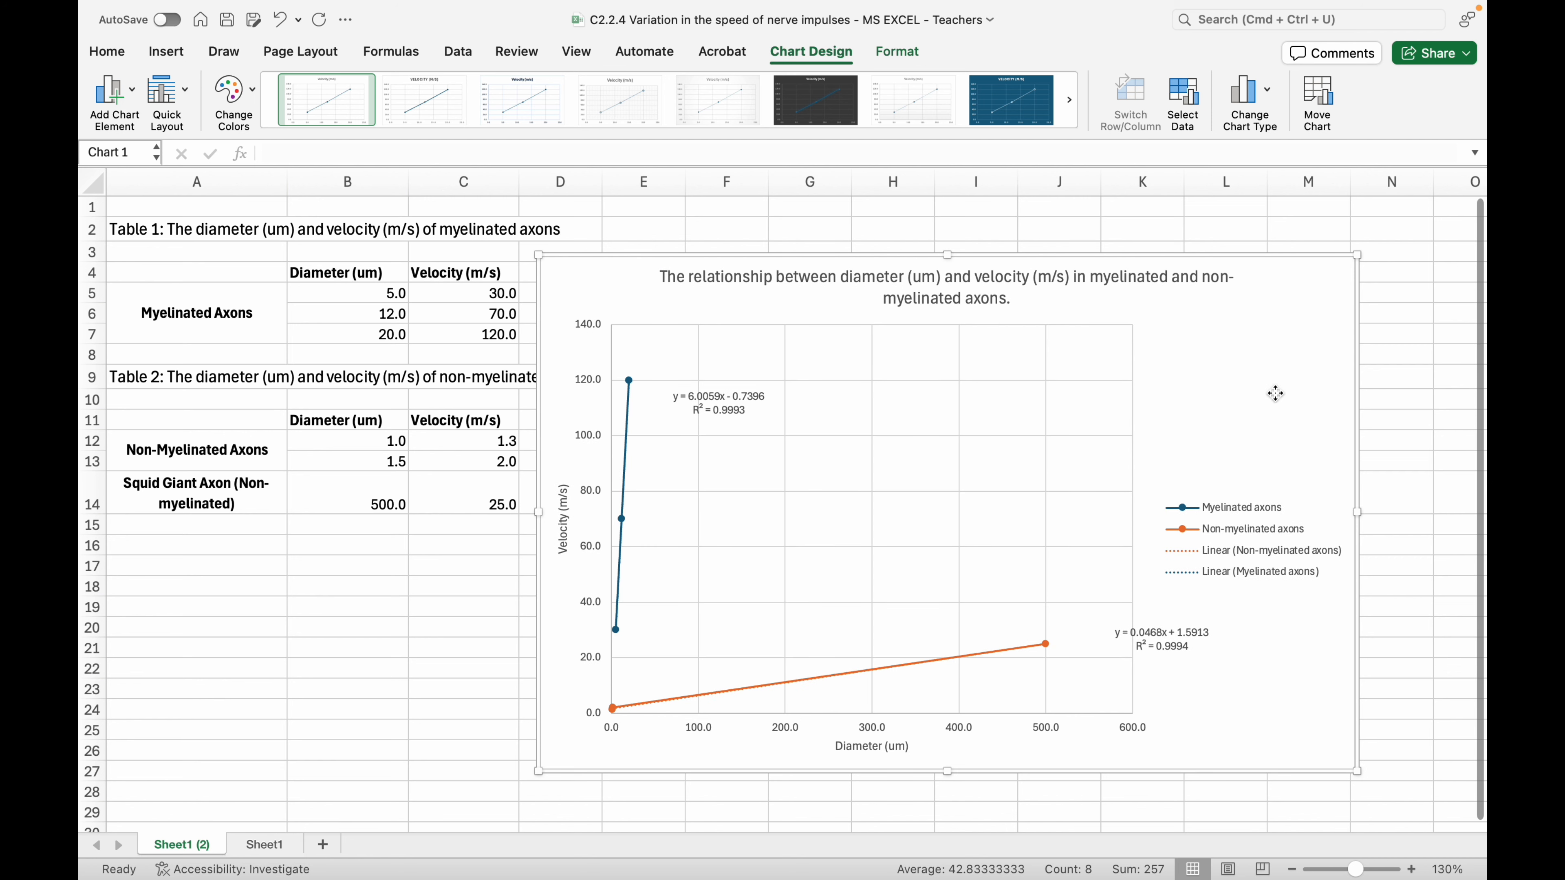
Step: Move the myelinated equation label just above its line's highest point and the non-myelinated label closer to the end of its line
{"action": "left_click", "coordinate": [699, 405]}
{"action": "left_click_drag", "start_coordinate": [699, 405], "coordinate": [688, 357]}
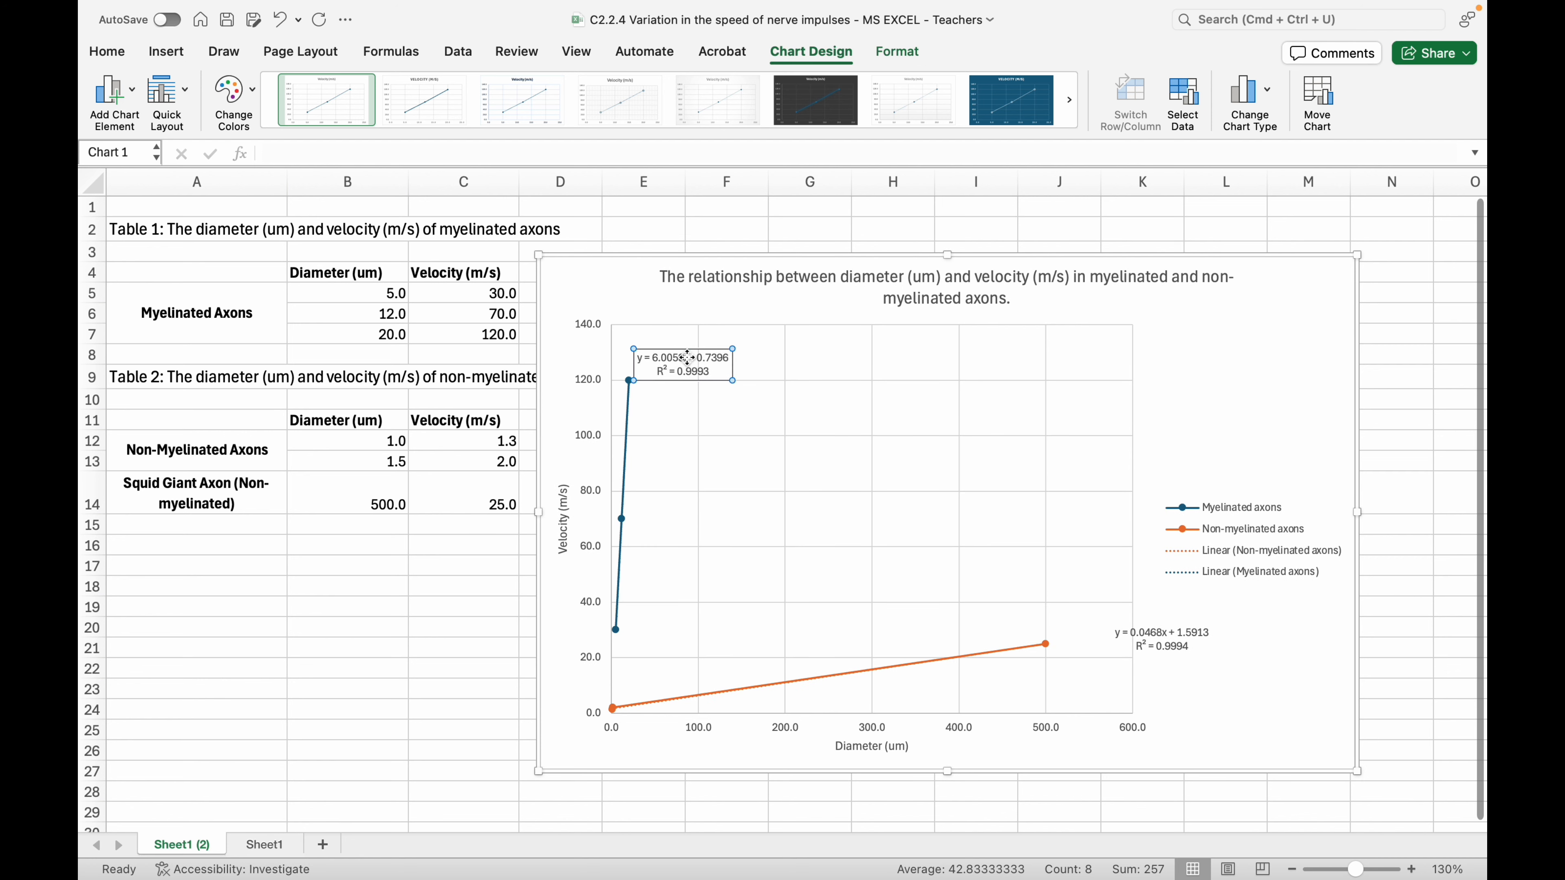
{"action": "left_click", "coordinate": [1189, 641]}
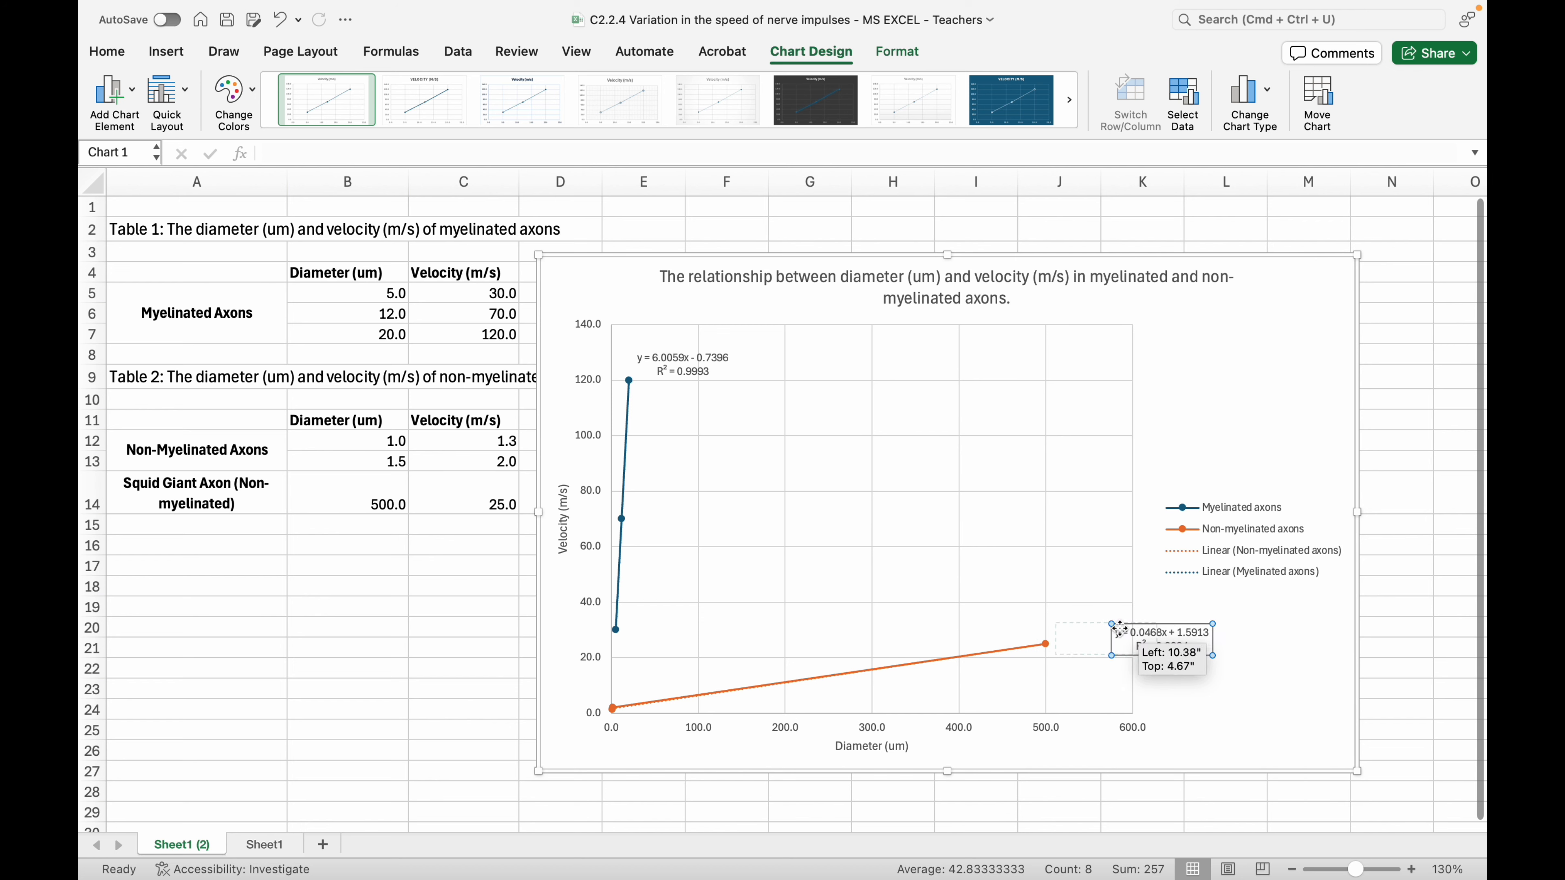
{"action": "left_click_drag", "start_coordinate": [1190, 641], "coordinate": [1126, 628]}
{"action": "left_click_drag", "start_coordinate": [1240, 642], "coordinate": [1307, 641]}
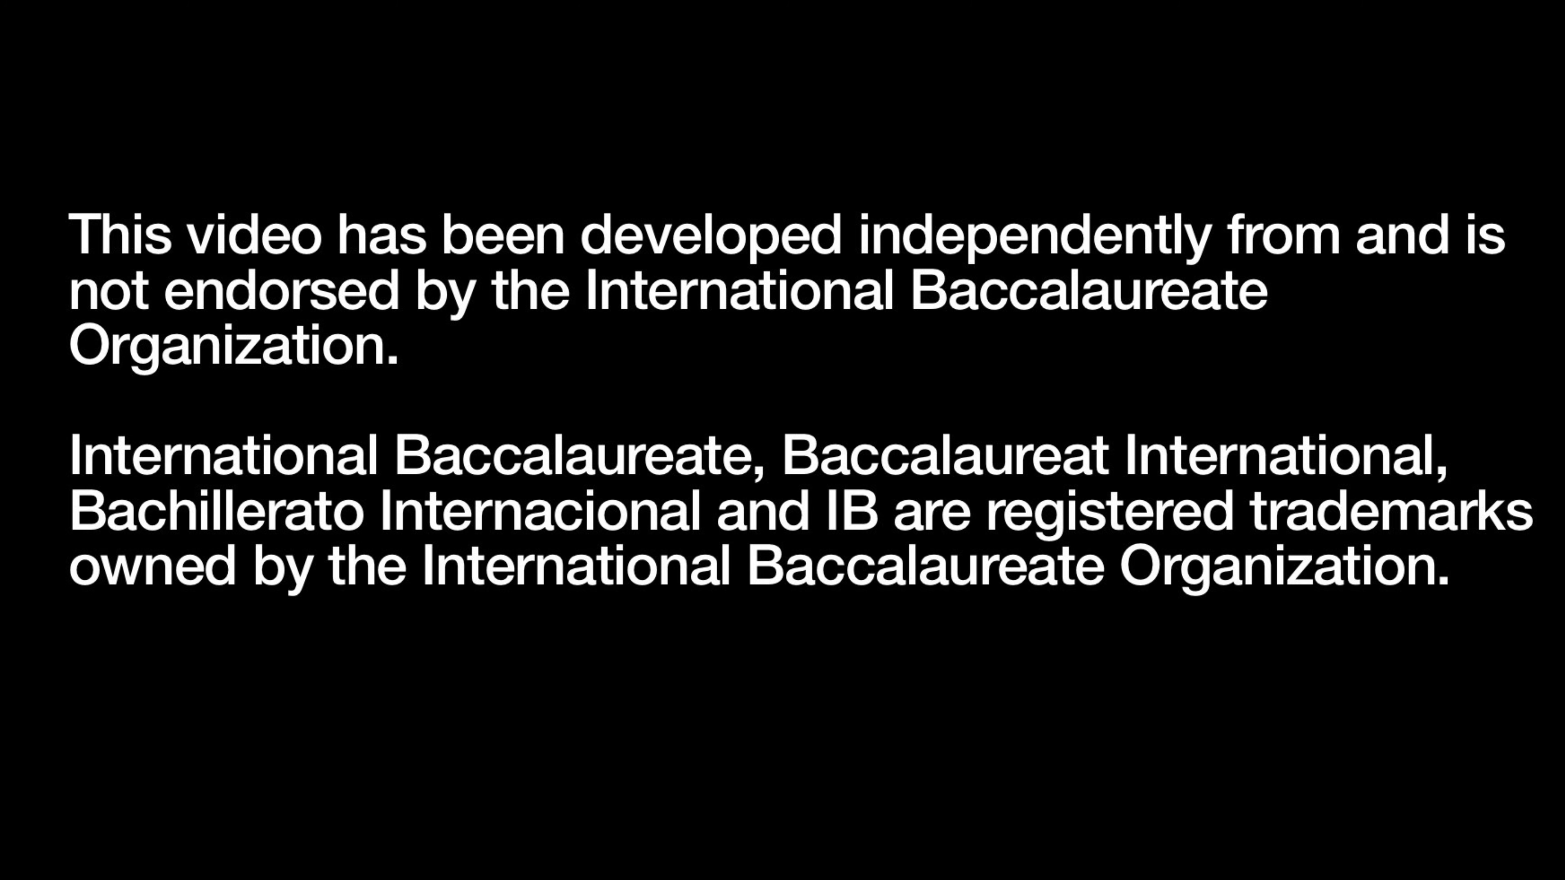